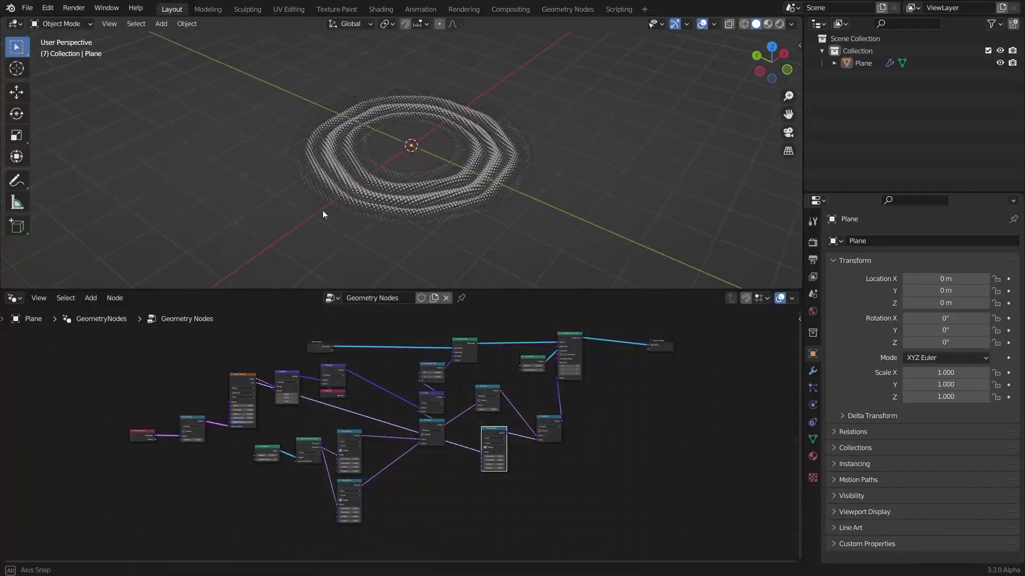
# Step: Play the finished wave animation and examine the rippling rings of spheres from several angles with viewport overlays hidden
pyautogui.moveTo(323, 212); pyautogui.dragTo(407, 133, button='middle')
pyautogui.scroll(2, 361, 455)
pyautogui.scroll(-2, 401, 453)
pyautogui.press('space')
pyautogui.scroll(4, 407, 131)
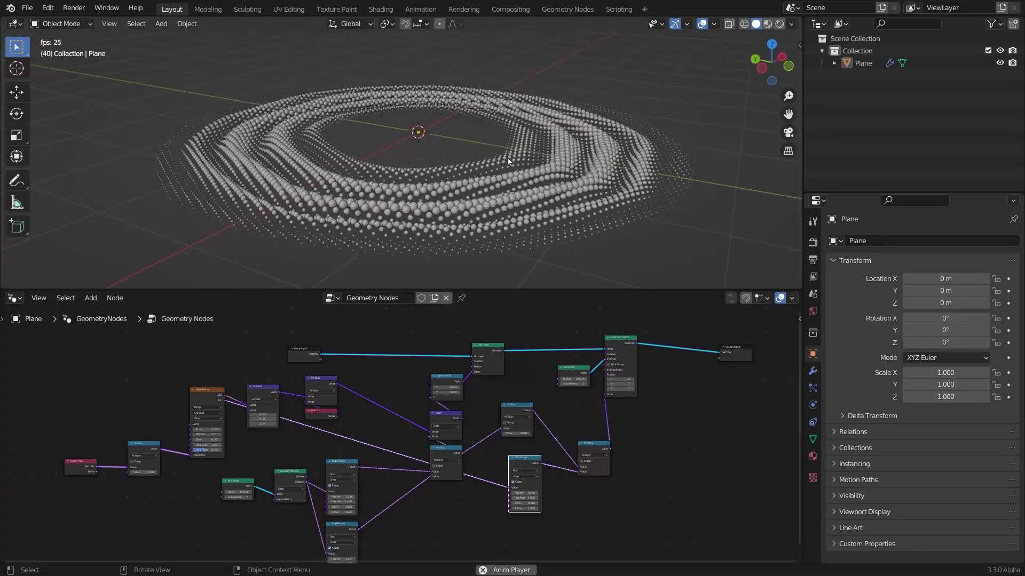
pyautogui.moveTo(536, 155); pyautogui.dragTo(544, 197, button='middle')
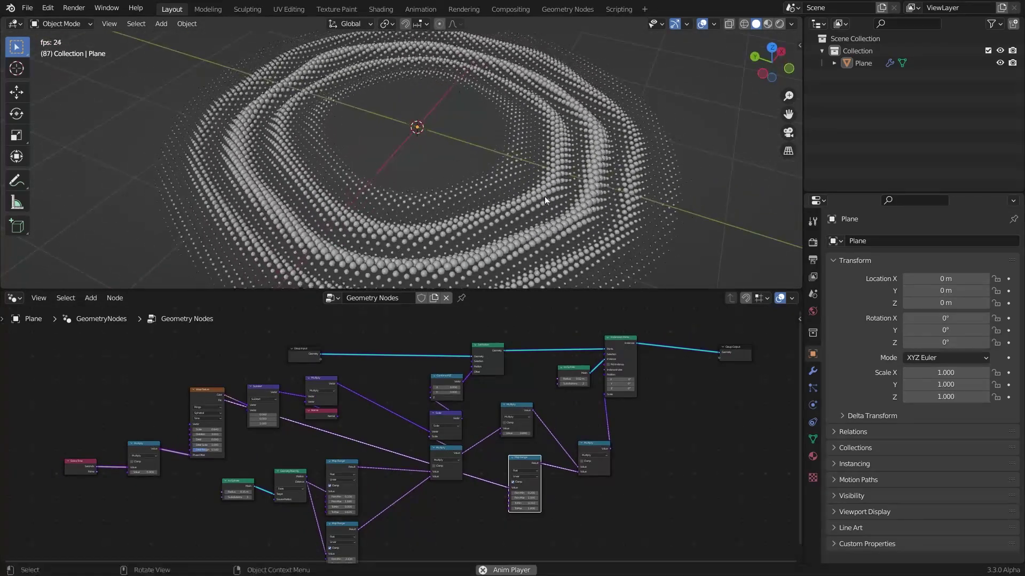
pyautogui.scroll(-3, 537, 195)
pyautogui.moveTo(400, 191); pyautogui.dragTo(305, 191, button='middle')
pyautogui.hotkey('shift', 'alt', 'z')
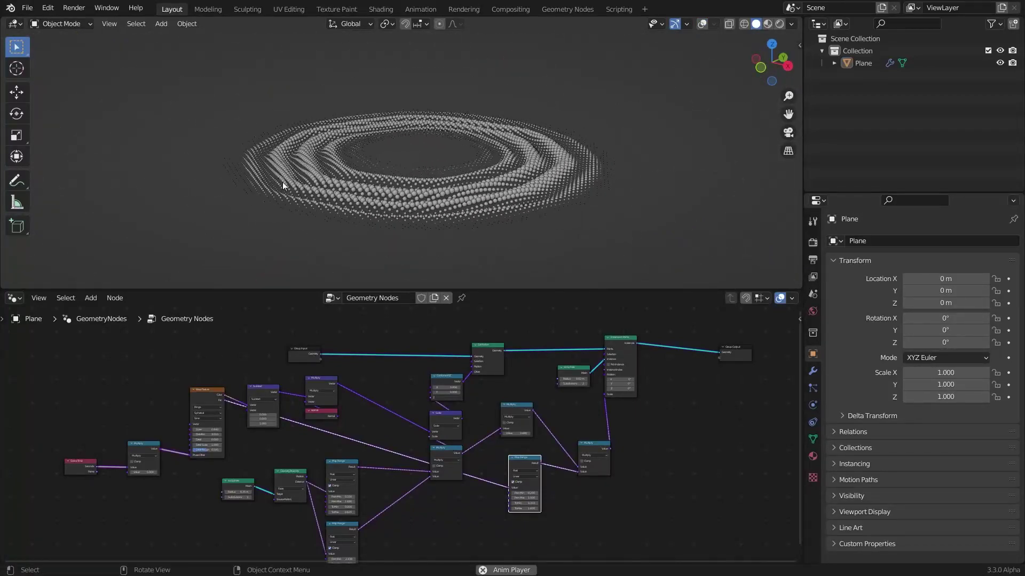
pyautogui.press('space')
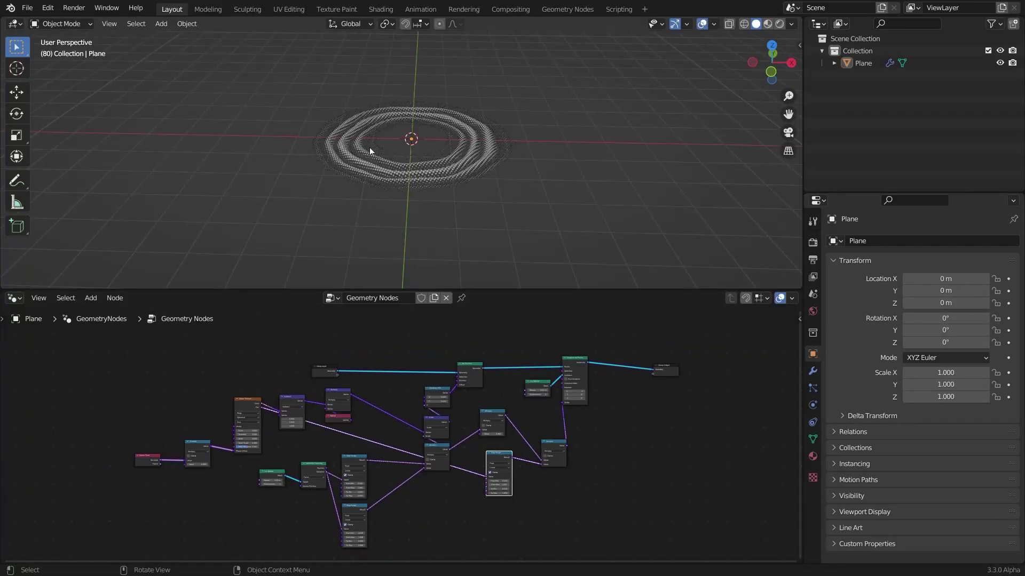
# Step: Delete the existing wave object and add a new plane mesh to the empty scene
pyautogui.click(370, 148)
pyautogui.press('x')
pyautogui.click(287, 209)
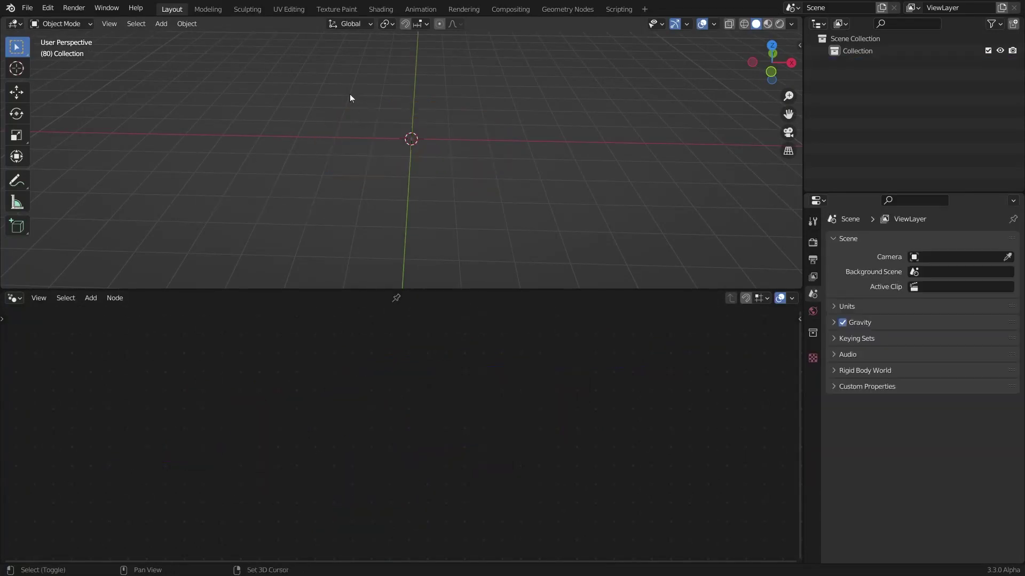
pyautogui.hotkey('shift', 'a')
pyautogui.click(379, 94)
# Step: Scale up the plane's mesh in Edit Mode to about 3 times its size
pyautogui.scroll(3, 476, 124)
pyautogui.moveTo(477, 124); pyautogui.dragTo(459, 136, button='middle')
pyautogui.press('Tab')
pyautogui.moveTo(394, 90); pyautogui.dragTo(323, 158, button='middle')
pyautogui.press('s')
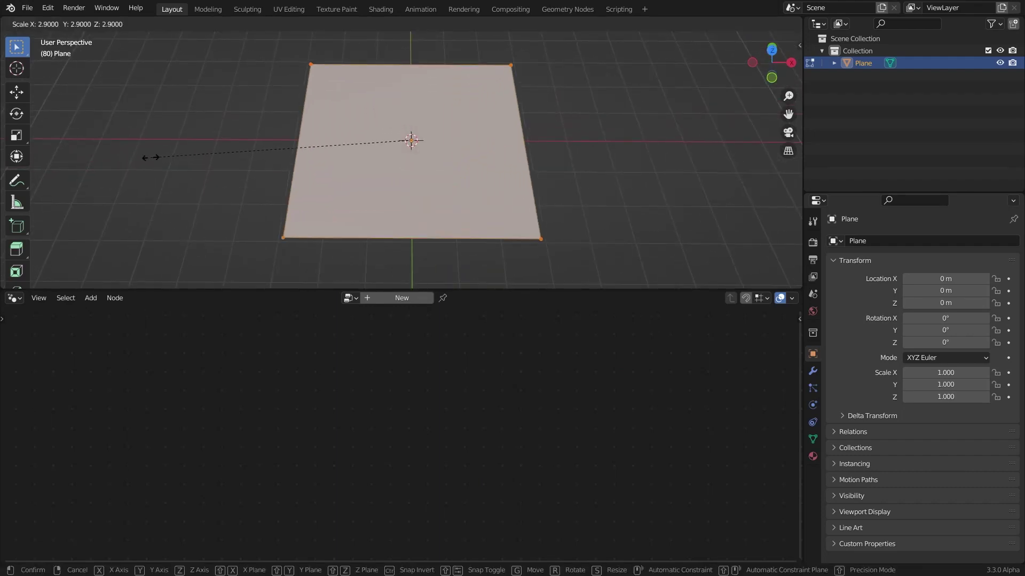
pyautogui.click(154, 153)
# Step: Subdivide the plane's mesh repeatedly into a very dense grid and return to Object Mode
pyautogui.rightClick(289, 84)
pyautogui.click(289, 84)
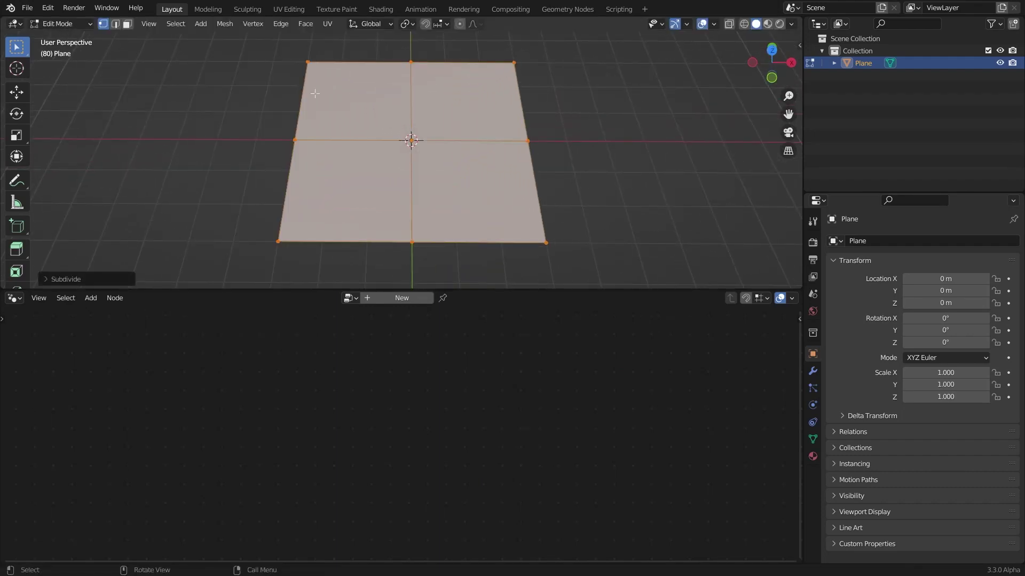
pyautogui.hotkey('shift', 'r')
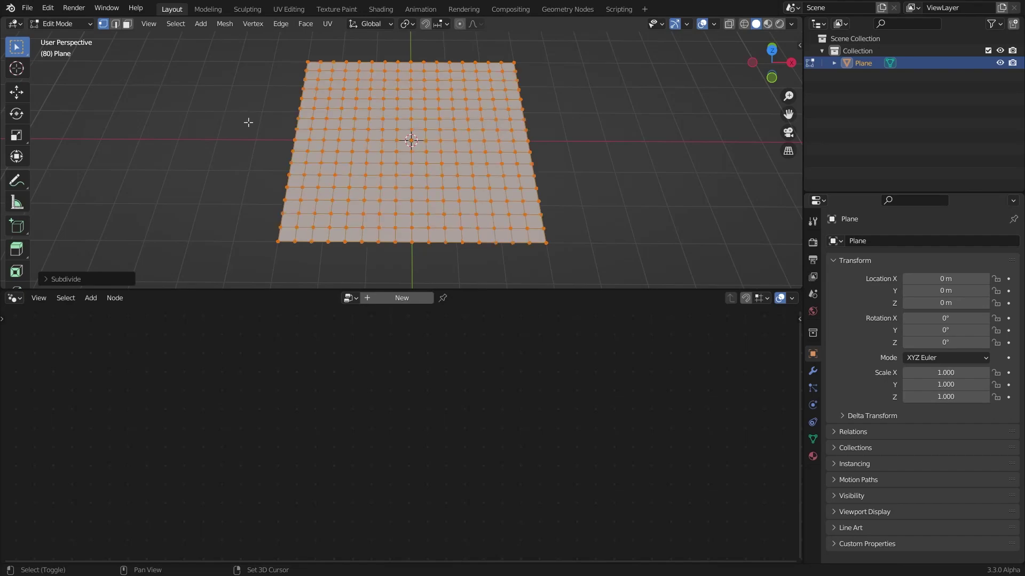
pyautogui.hotkey('shift', 'r')
pyautogui.hotkey('shift', 'r')
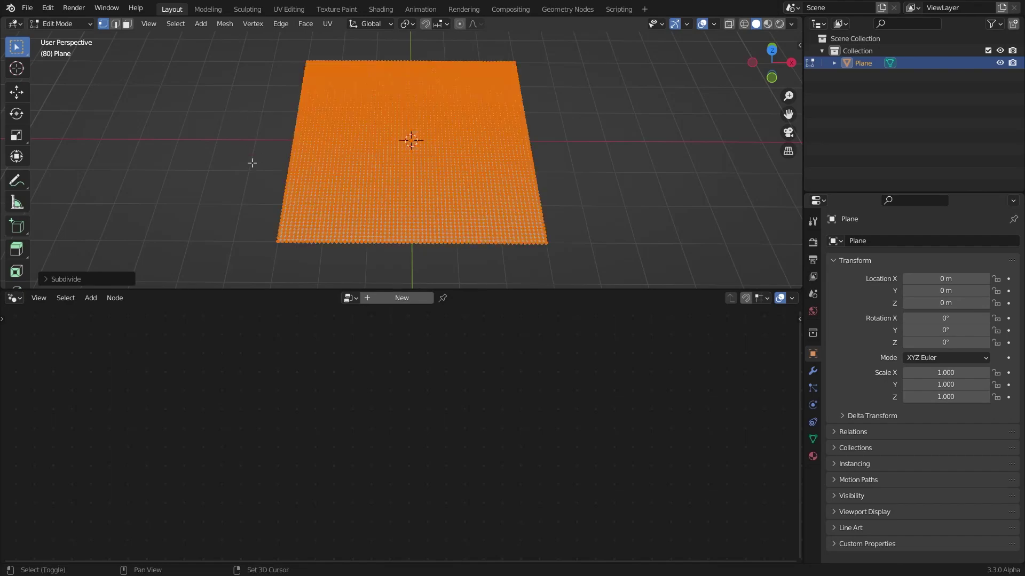
pyautogui.scroll(5, 267, 167)
pyautogui.moveTo(281, 176); pyautogui.dragTo(247, 161, button='middle')
pyautogui.scroll(-1, 322, 158)
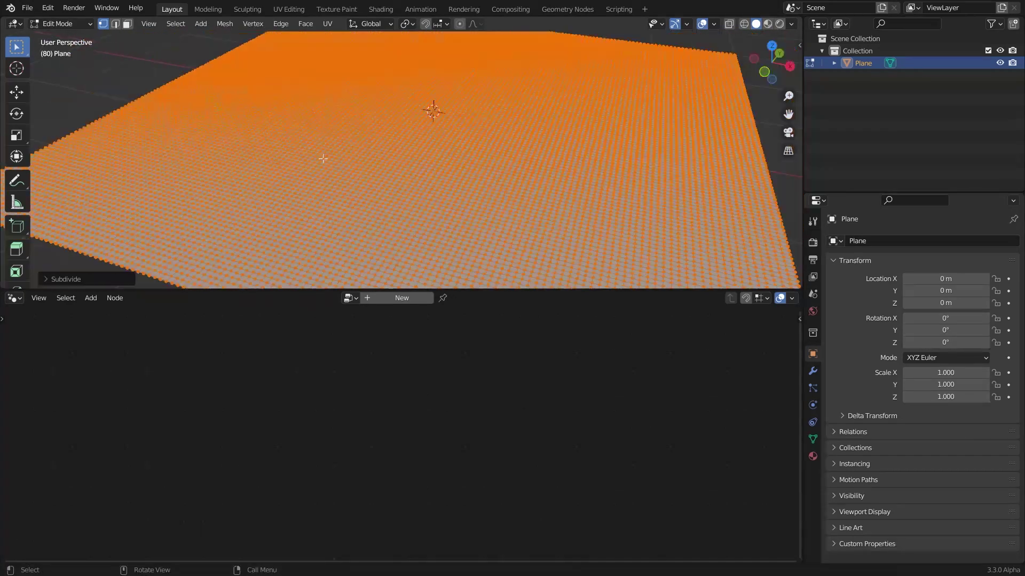
pyautogui.moveTo(323, 158)
pyautogui.mouseDown(button='middle')
pyautogui.moveTo(341, 121)
pyautogui.moveTo(327, 158)
pyautogui.mouseUp(button='middle')
pyautogui.press('Tab')
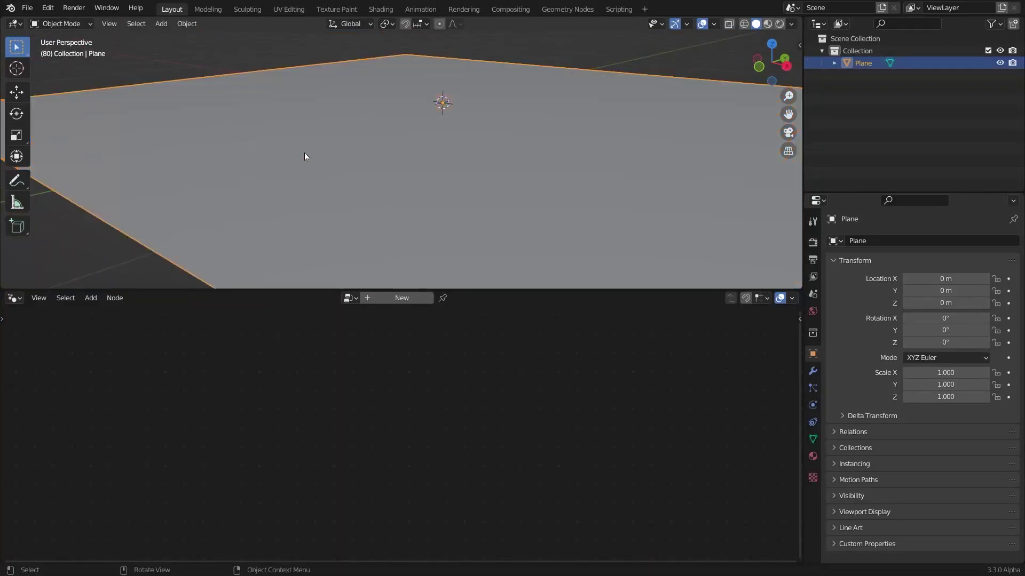
# Step: Create a new geometry node tree for the plane and name it "sound effect"
pyautogui.scroll(-5, 305, 156)
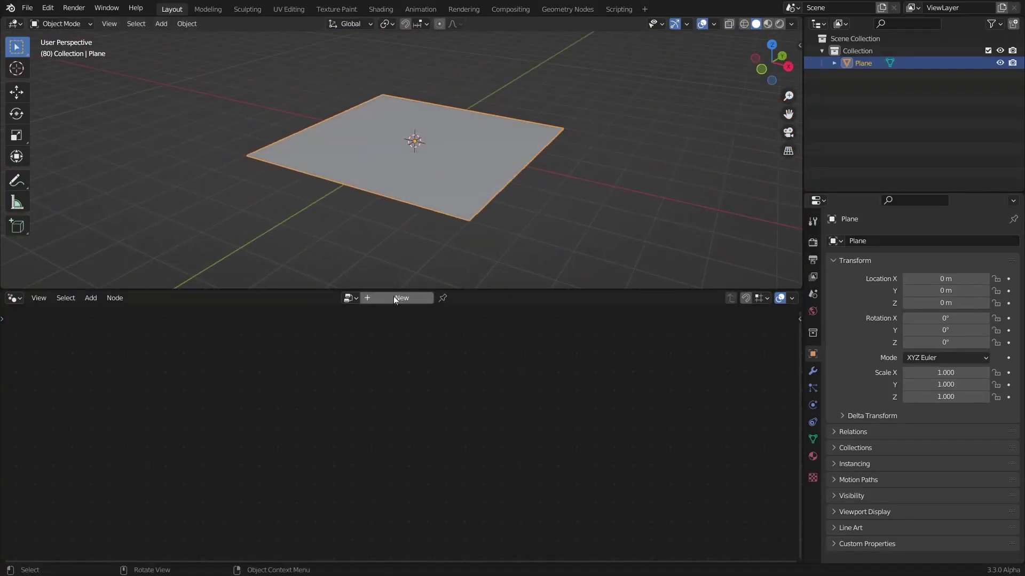
pyautogui.doubleClick(410, 299)
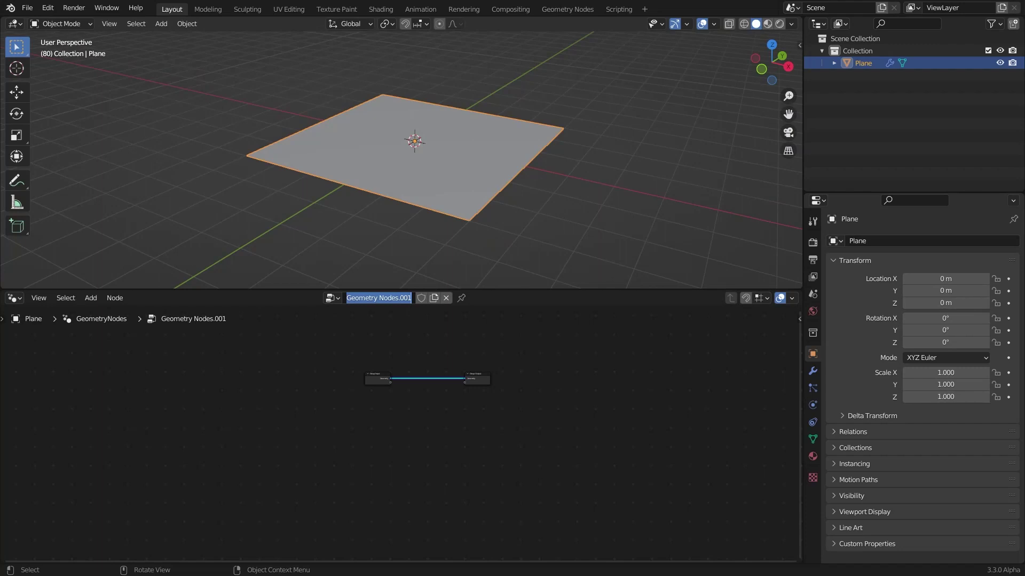
pyautogui.write('sound effect')
pyautogui.press('Return')
pyautogui.scroll(4, 368, 430)
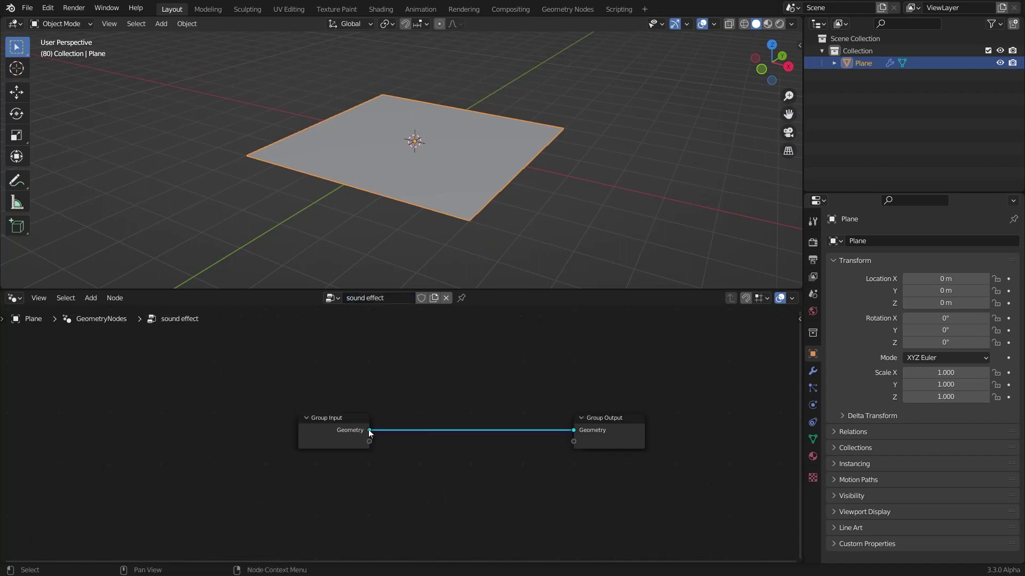
# Step: Move the Group Input node away from the Group Output and place a Wave Texture node below it
pyautogui.moveTo(339, 413); pyautogui.dragTo(291, 392)
pyautogui.hotkey('shift', 'a')
pyautogui.click(296, 271)
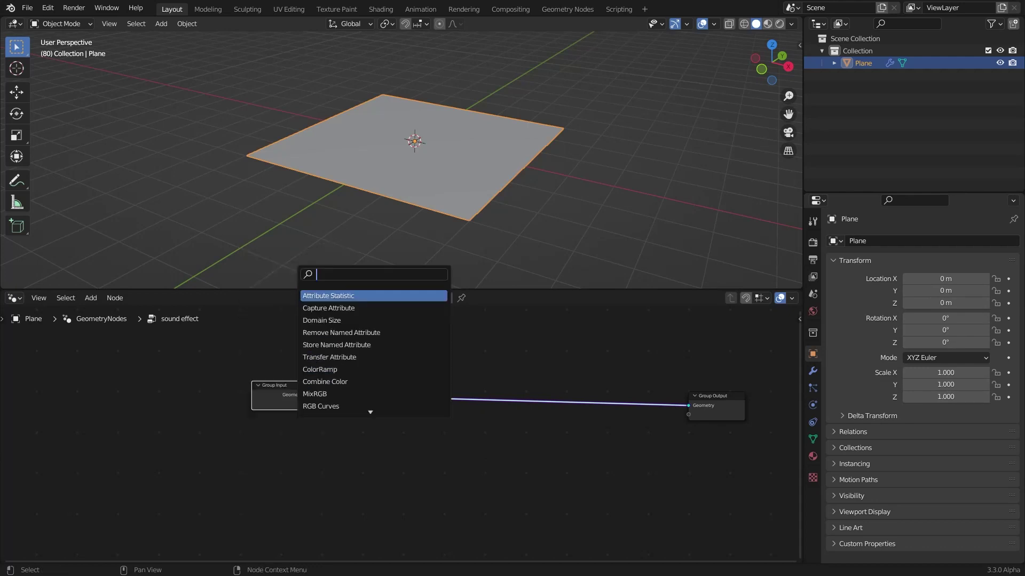
pyautogui.press('Return')
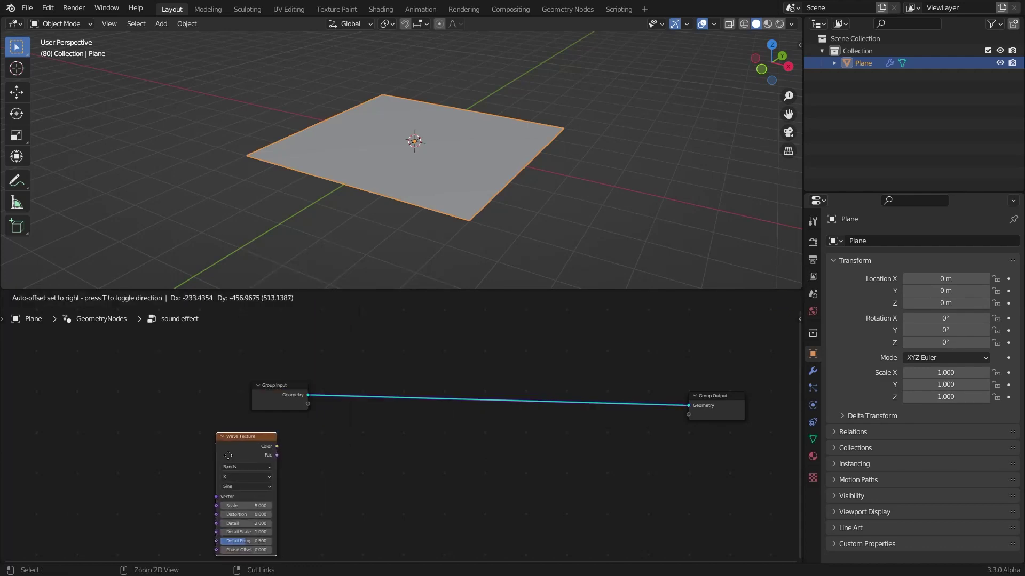
pyautogui.click(216, 441)
# Step: Insert a Set Position node on the link between Group Input and Group Output
pyautogui.hotkey('shift', 'a')
pyautogui.click(363, 324)
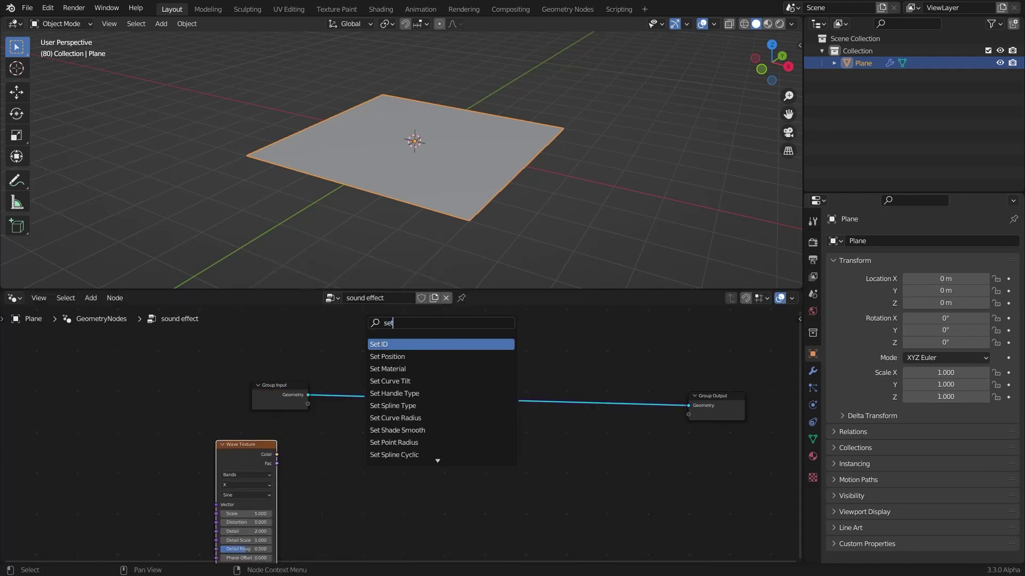
pyautogui.click(411, 357)
pyautogui.click(460, 401)
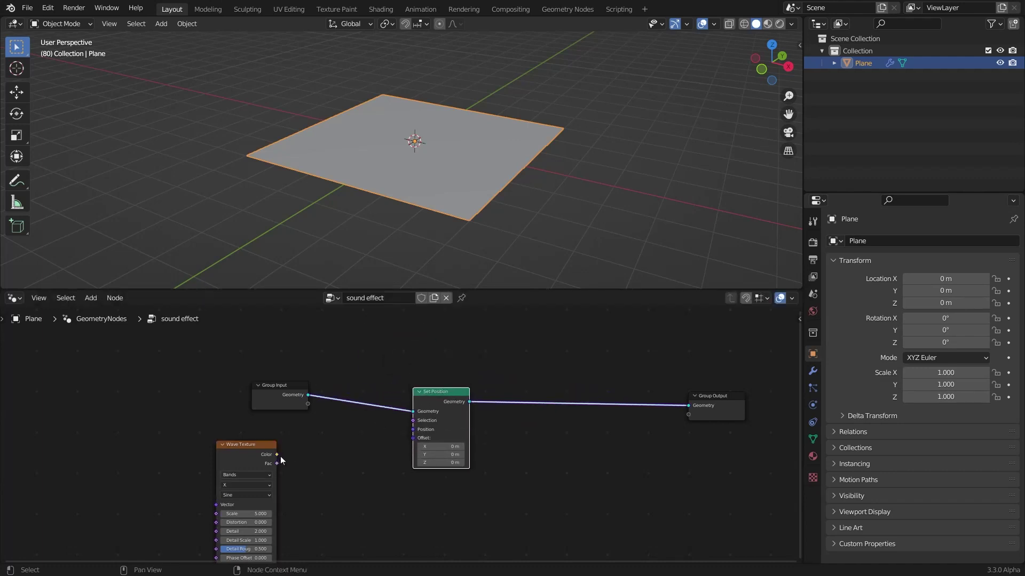
# Step: Connect the Wave Texture's Color output to the Set Position Offset and move the texture node farther away
pyautogui.moveTo(243, 453); pyautogui.dragTo(413, 439)
pyautogui.moveTo(274, 451); pyautogui.dragTo(444, 374, button='middle')
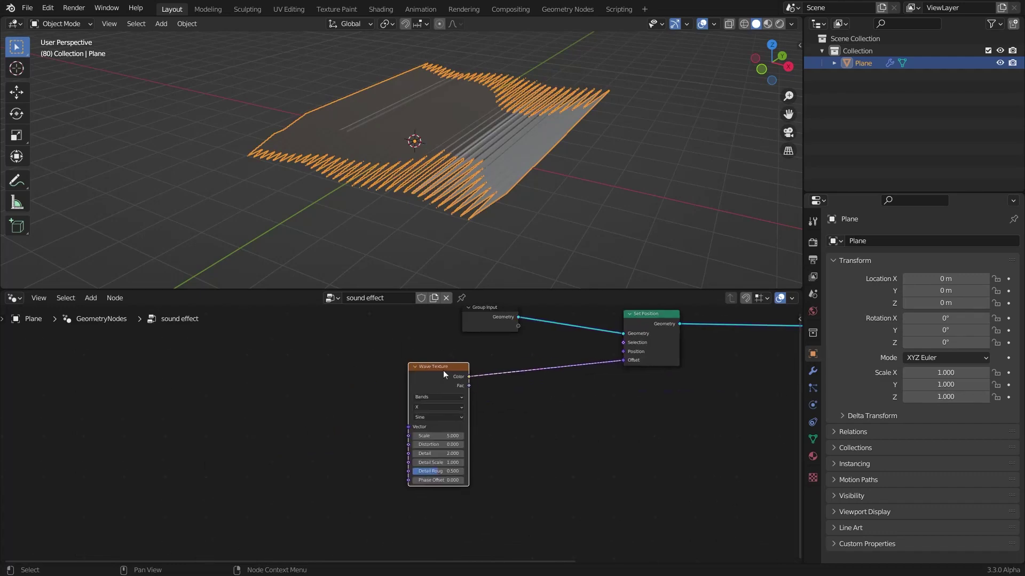
pyautogui.moveTo(443, 374); pyautogui.dragTo(347, 405)
pyautogui.moveTo(453, 224); pyautogui.dragTo(435, 249, button='middle')
# Step: Insert a Vector Math node set to Multiply between the Wave Texture and the Set Position Offset
pyautogui.moveTo(480, 333); pyautogui.dragTo(391, 406, button='middle')
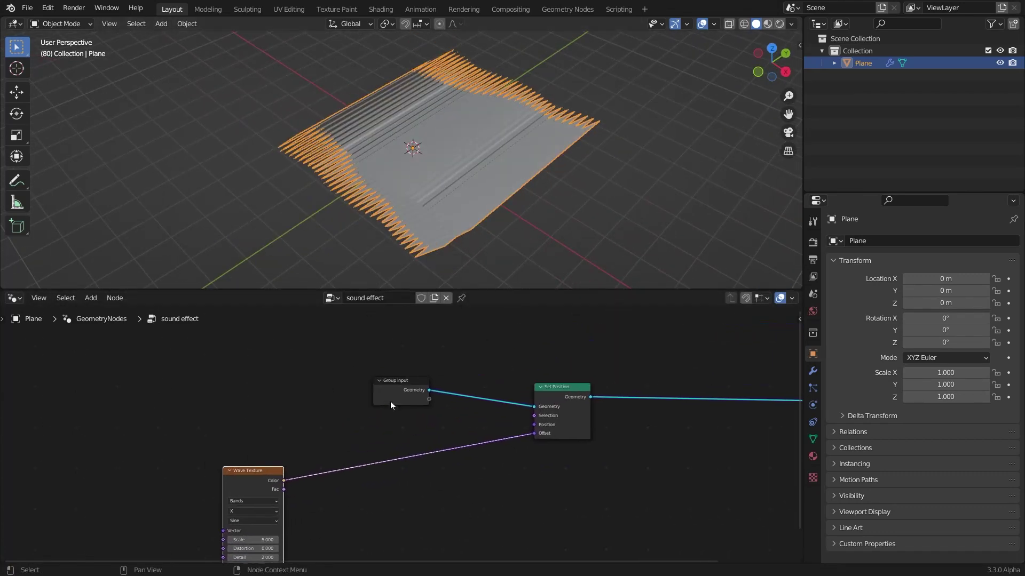
pyautogui.moveTo(412, 457); pyautogui.dragTo(367, 402, button='middle')
pyautogui.hotkey('shift', 'a')
pyautogui.click(356, 323)
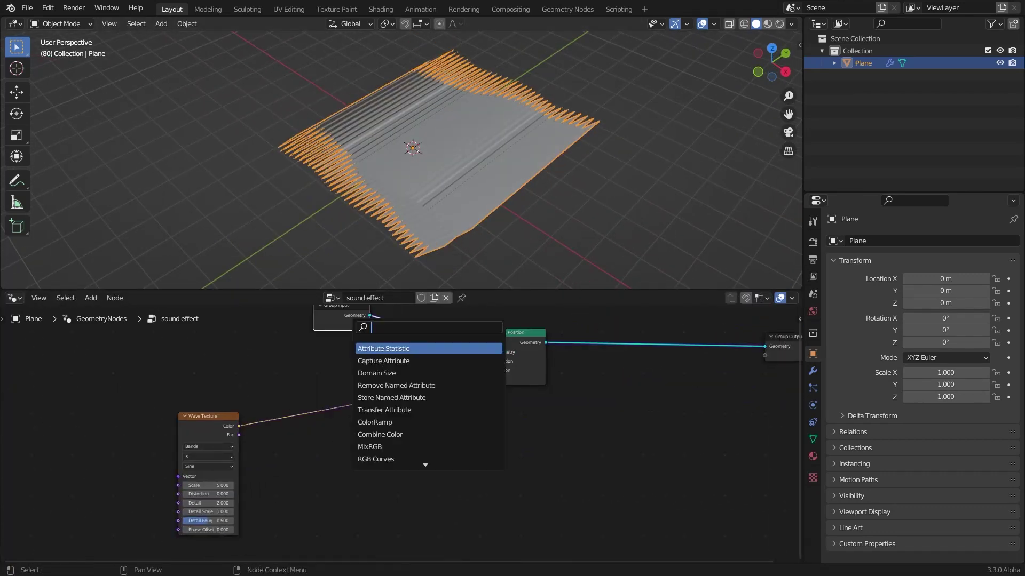
pyautogui.write('vect')
pyautogui.click(384, 361)
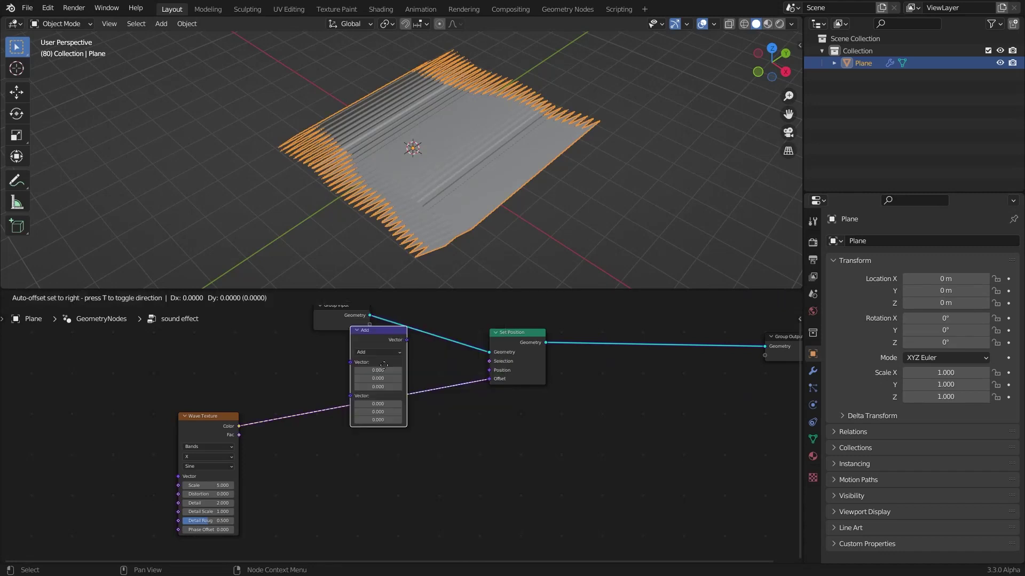
pyautogui.click(402, 418)
pyautogui.press('m')
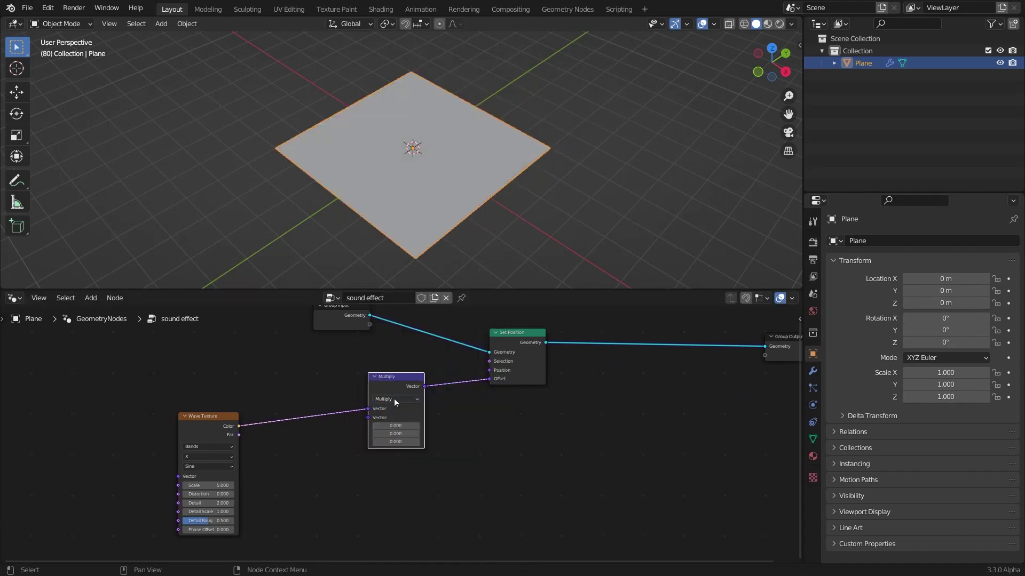
# Step: Feed a Normal node into the Multiply node's second vector and move both nodes closer to the Wave Texture
pyautogui.moveTo(381, 379)
pyautogui.mouseDown()
pyautogui.moveTo(356, 370)
pyautogui.moveTo(364, 385)
pyautogui.mouseUp()
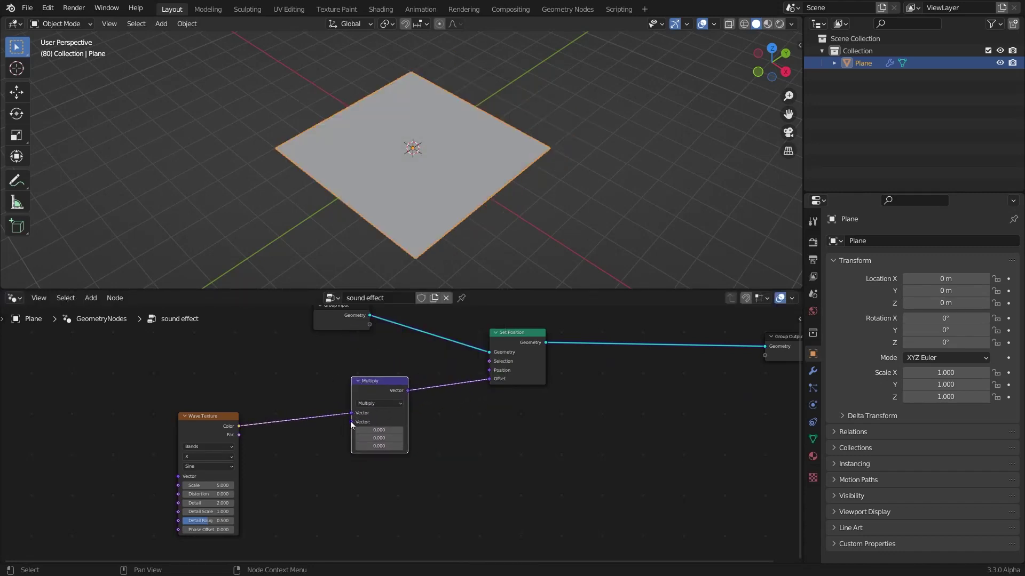
pyautogui.moveTo(275, 398); pyautogui.dragTo(280, 419)
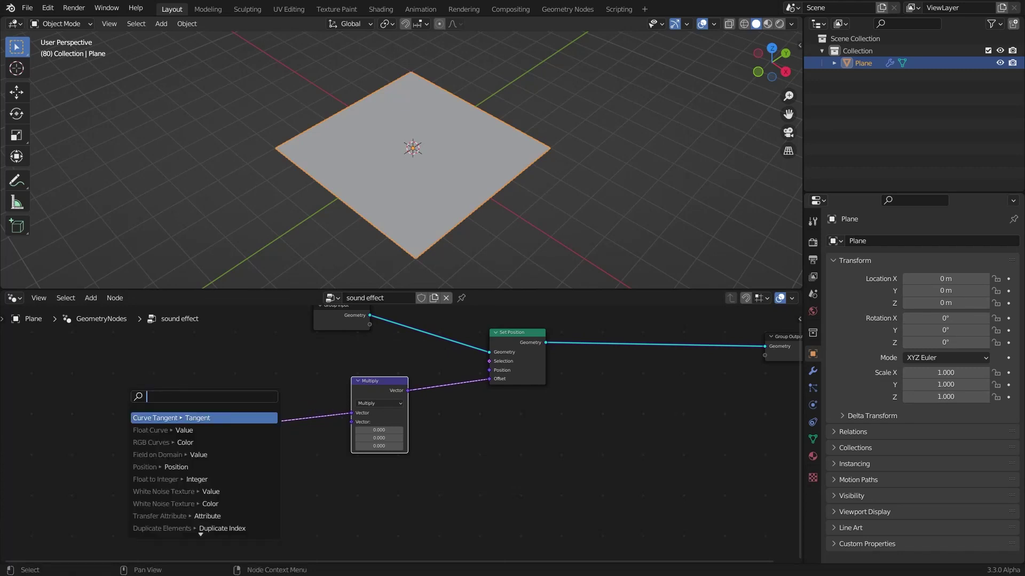
pyautogui.write('norm')
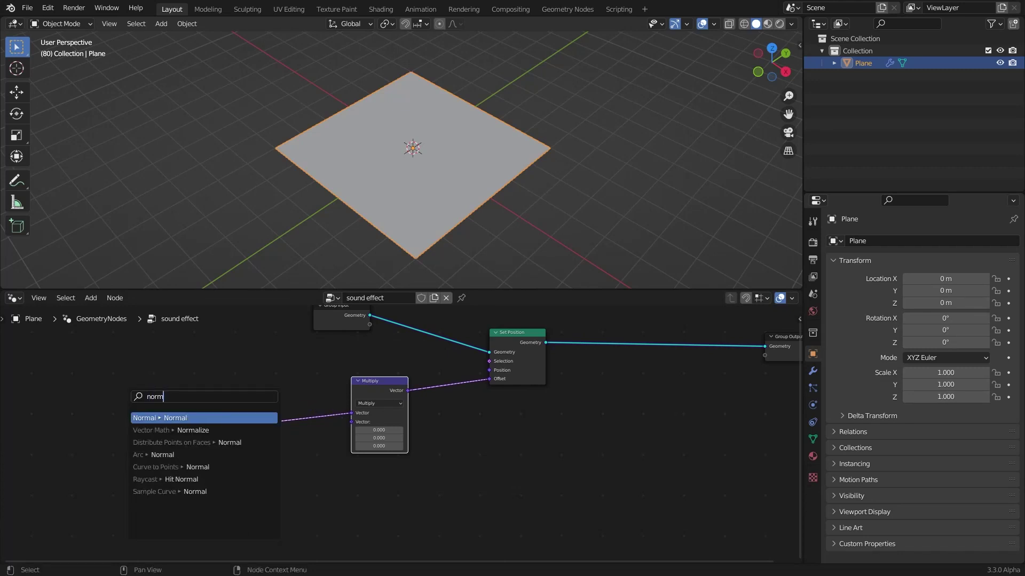
pyautogui.press('Return')
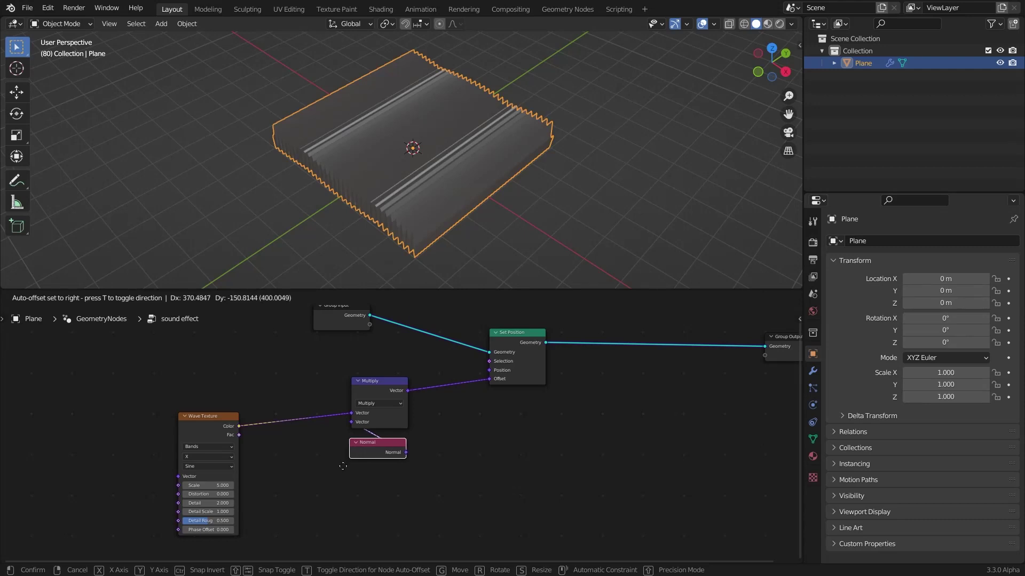
pyautogui.click(343, 467)
pyautogui.moveTo(367, 469); pyautogui.dragTo(413, 374)
pyautogui.press('g')
pyautogui.click(346, 395)
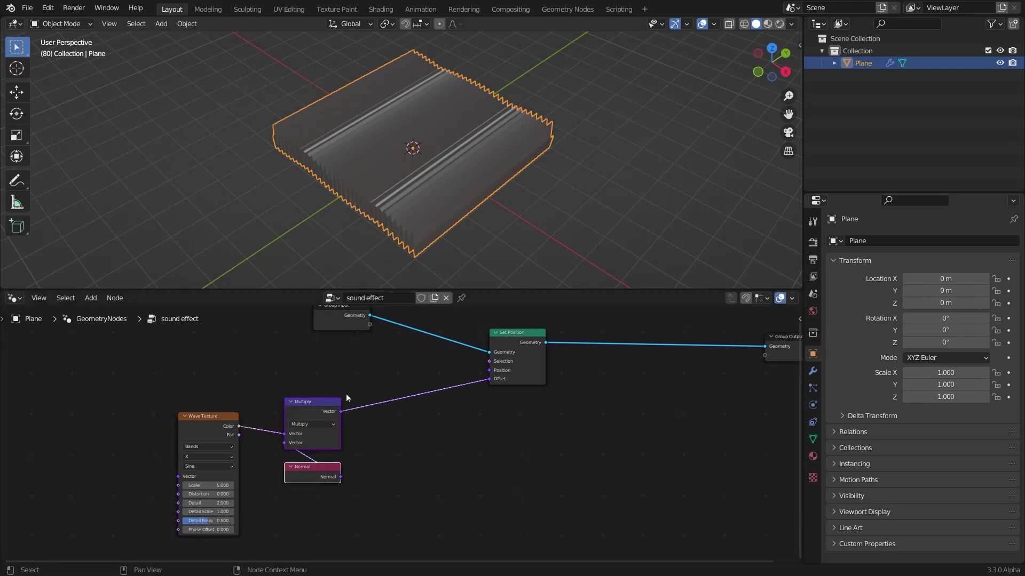
# Step: Insert a Combine XYZ node between Multiply and Set Position, routing the Multiply output into its Z input
pyautogui.scroll(1, 414, 434)
pyautogui.hotkey('shift', 'a')
pyautogui.click(394, 336)
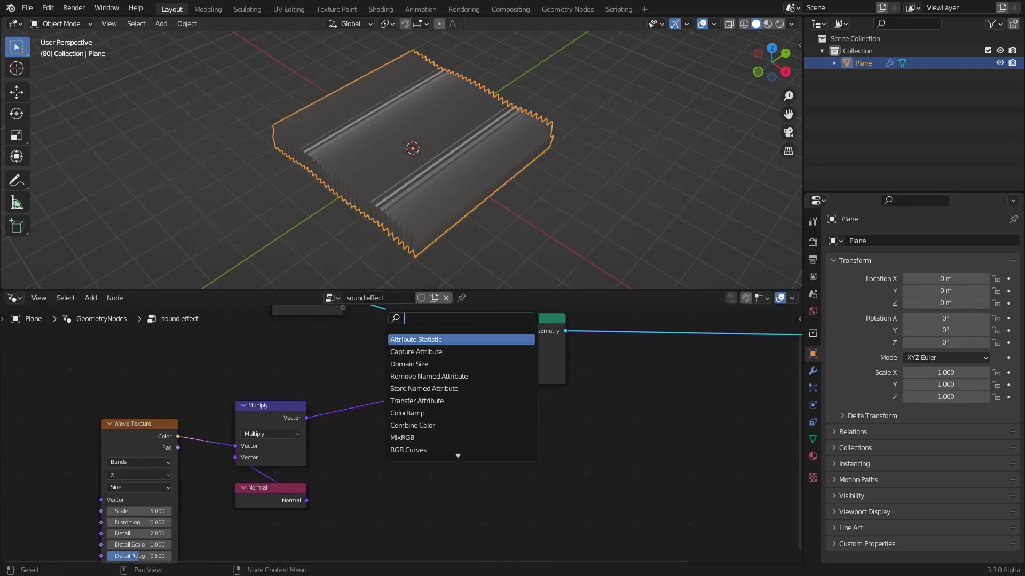
pyautogui.write('combin')
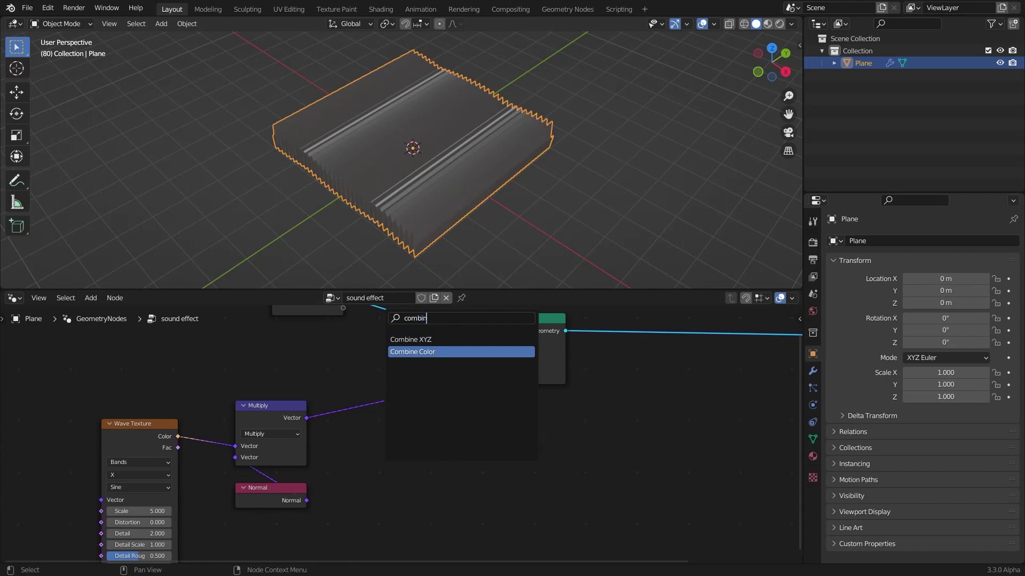
pyautogui.click(435, 340)
pyautogui.click(416, 386)
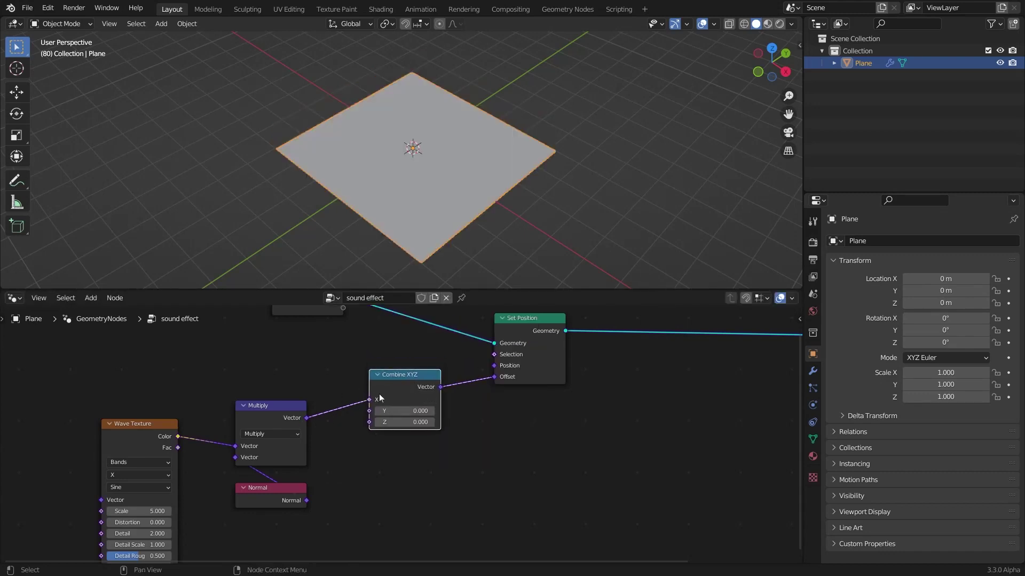
pyautogui.moveTo(369, 427); pyautogui.dragTo(369, 424)
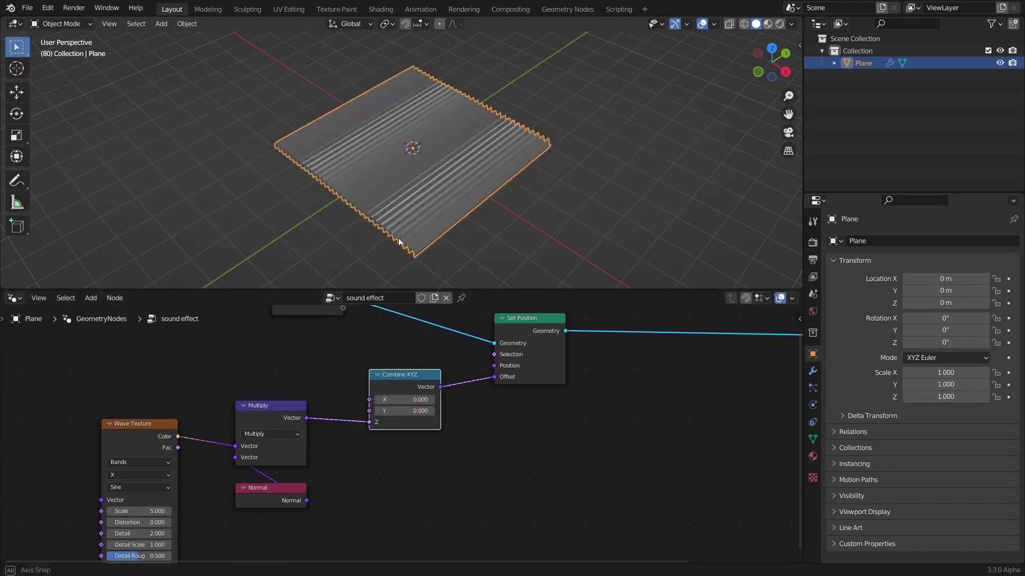
pyautogui.moveTo(398, 238); pyautogui.dragTo(472, 161, button='middle')
pyautogui.scroll(1, 447, 147)
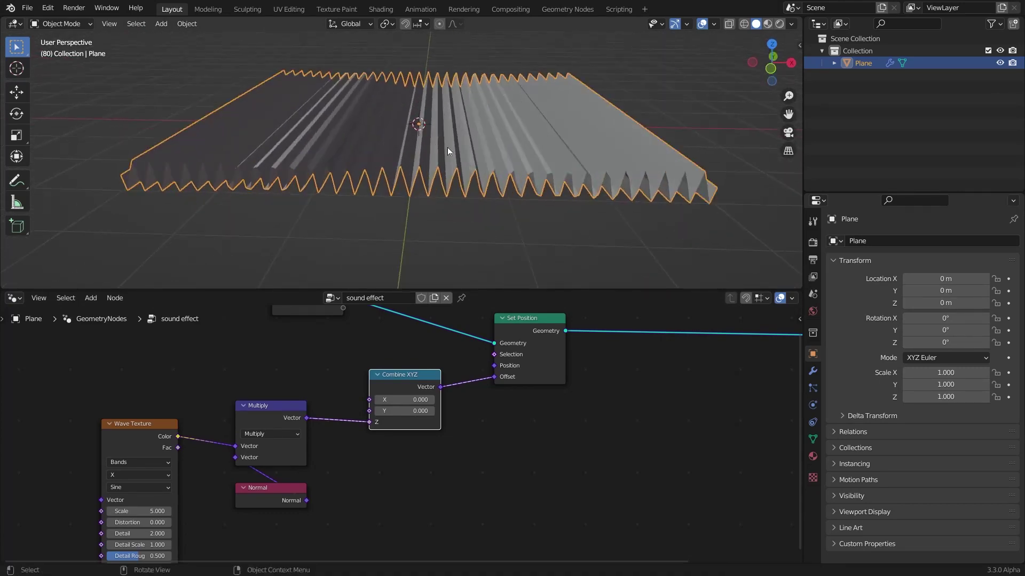
# Step: Rearrange the nodes to leave a wide gap between the Wave Texture and the Multiply node
pyautogui.scroll(-2, 255, 382)
pyautogui.moveTo(307, 372); pyautogui.dragTo(387, 353, button='middle')
pyautogui.scroll(-2, 396, 345)
pyautogui.moveTo(388, 353); pyautogui.dragTo(464, 366)
pyautogui.moveTo(318, 419); pyautogui.dragTo(491, 353, button='middle')
pyautogui.scroll(2, 444, 407)
pyautogui.moveTo(467, 395); pyautogui.dragTo(299, 404)
pyautogui.click(538, 382)
pyautogui.hotkey('shift', 'd')
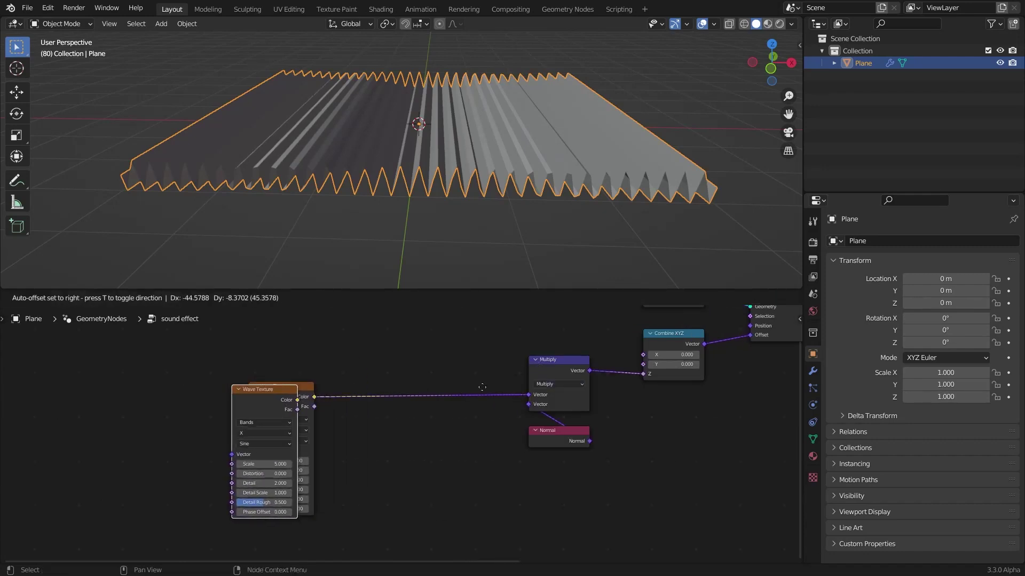
pyautogui.click(337, 405)
pyautogui.press('x')
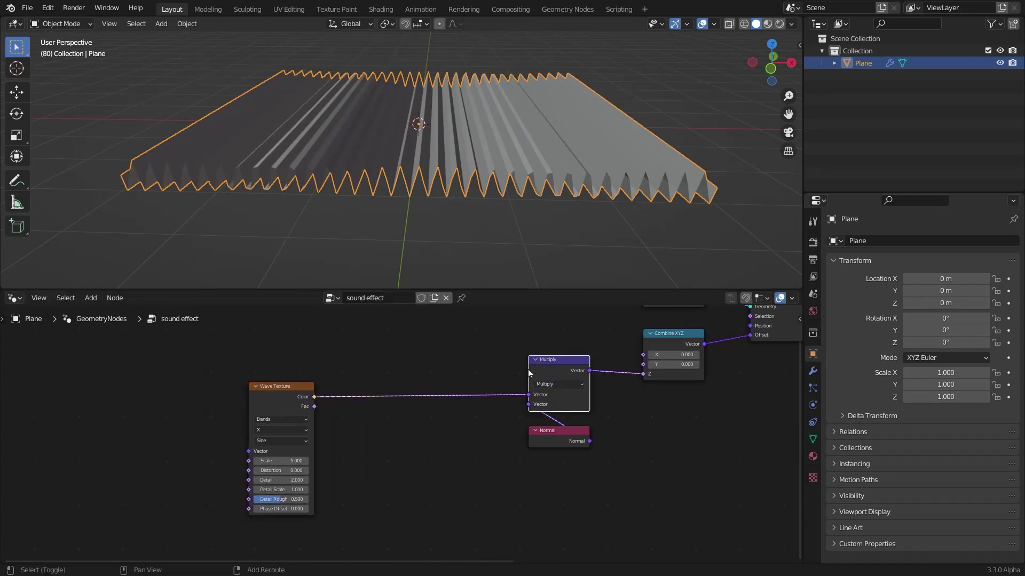
# Step: Duplicate the Multiply node into the link after the Wave Texture and set the copy's operation to Subtract
pyautogui.hotkey('shift', 'd')
pyautogui.click(401, 381)
pyautogui.click(408, 399)
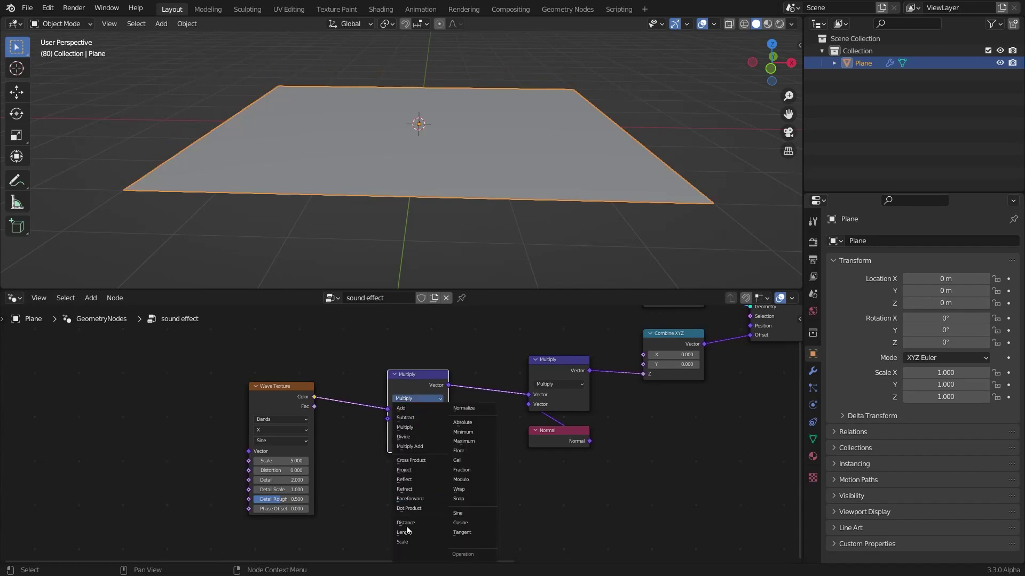
pyautogui.click(421, 418)
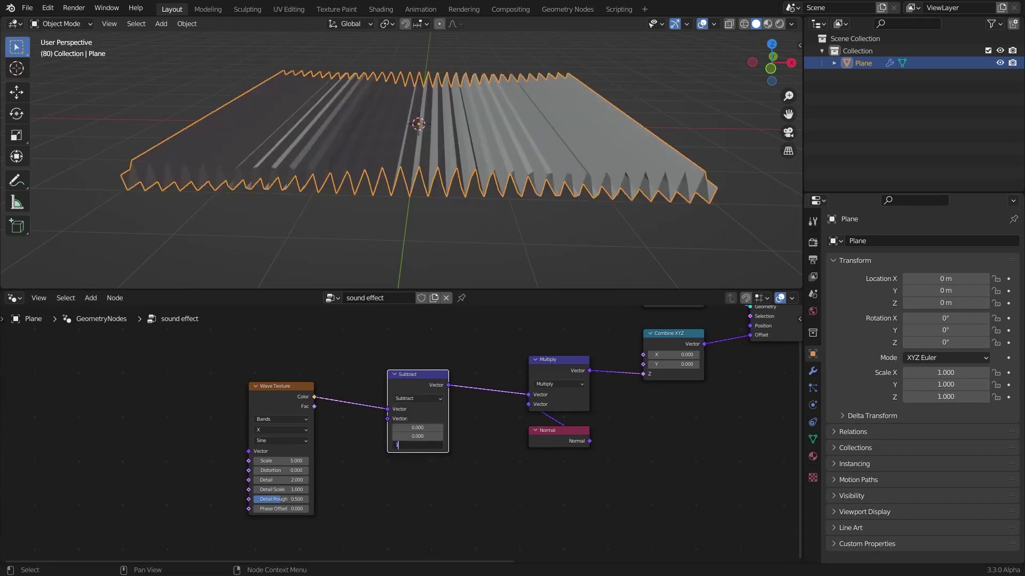
# Step: Set the Subtract node's Z value to -1 and check the plane's height offset in the right orthographic view
pyautogui.press('Return')
pyautogui.press('KP_3')
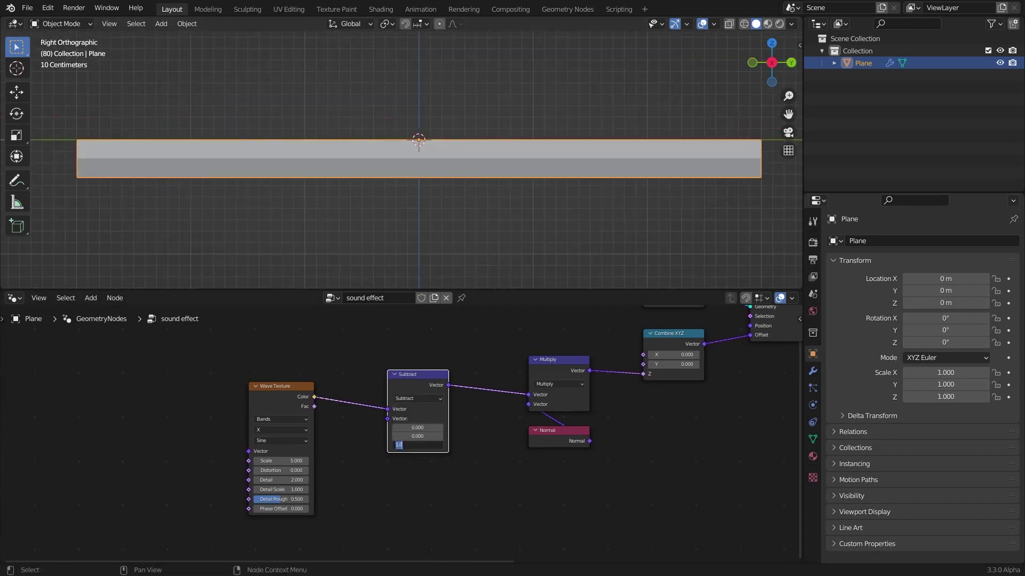
pyautogui.write('-1')
pyautogui.press('Return')
pyautogui.scroll(-2, 443, 194)
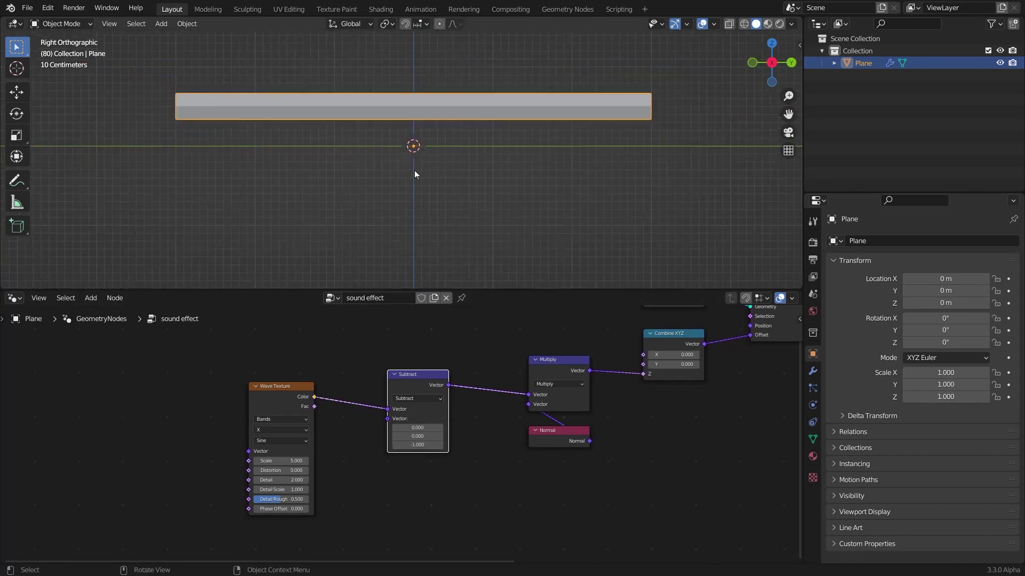
pyautogui.keyDown('shift'); pyautogui.moveTo(414, 171); pyautogui.dragTo(412, 197, button='middle'); pyautogui.keyUp('shift')
pyautogui.scroll(-1, 297, 367)
# Step: Change the Wave Texture type to Rings and its rings direction to Spherical
pyautogui.moveTo(287, 392); pyautogui.dragTo(272, 392)
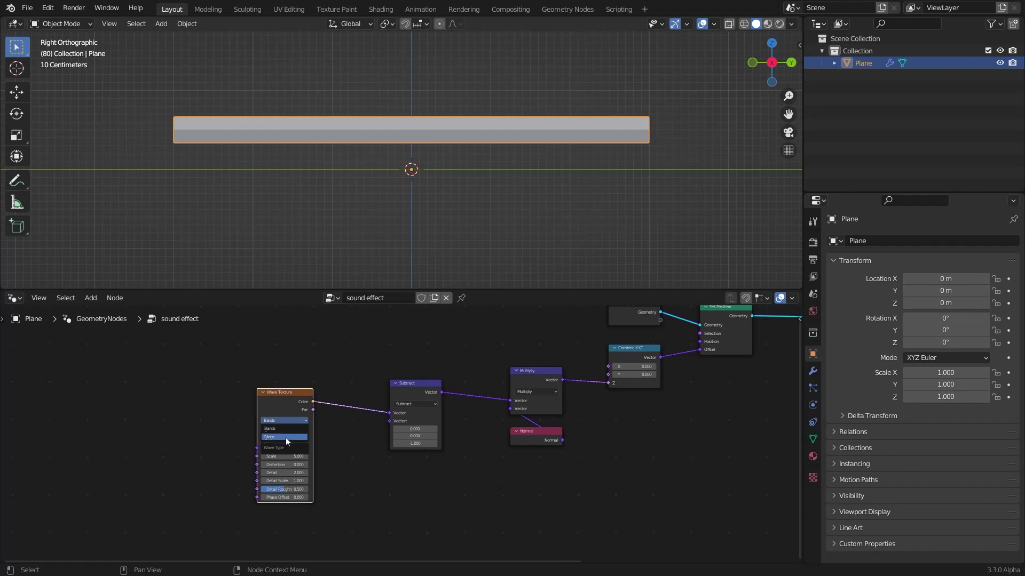
pyautogui.click(286, 437)
pyautogui.moveTo(397, 203); pyautogui.dragTo(415, 139, button='middle')
pyautogui.scroll(1, 264, 404)
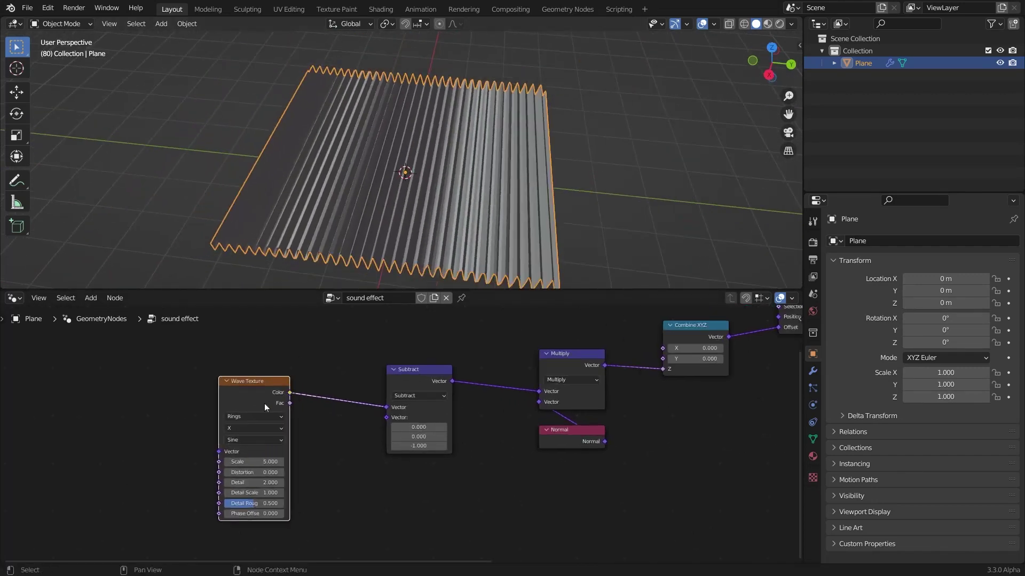
pyautogui.click(253, 429)
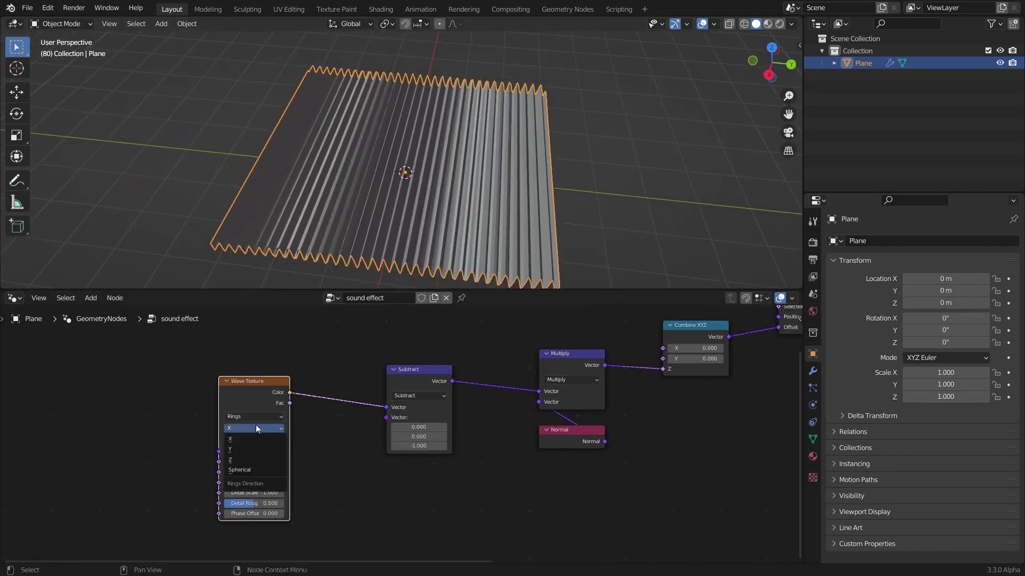
pyautogui.click(256, 468)
# Step: Lower the Wave Texture's Scale to 0.410
pyautogui.scroll(-1, 346, 226)
pyautogui.scroll(4, 410, 185)
pyautogui.moveTo(405, 141); pyautogui.dragTo(522, 224, button='middle')
pyautogui.scroll(-5, 409, 184)
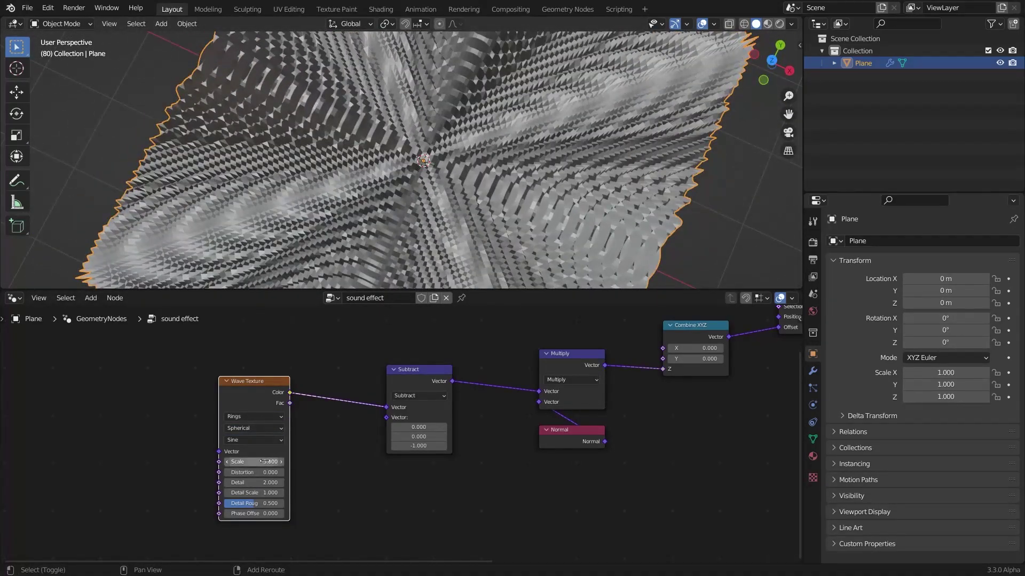
pyautogui.scroll(-1, 318, 287)
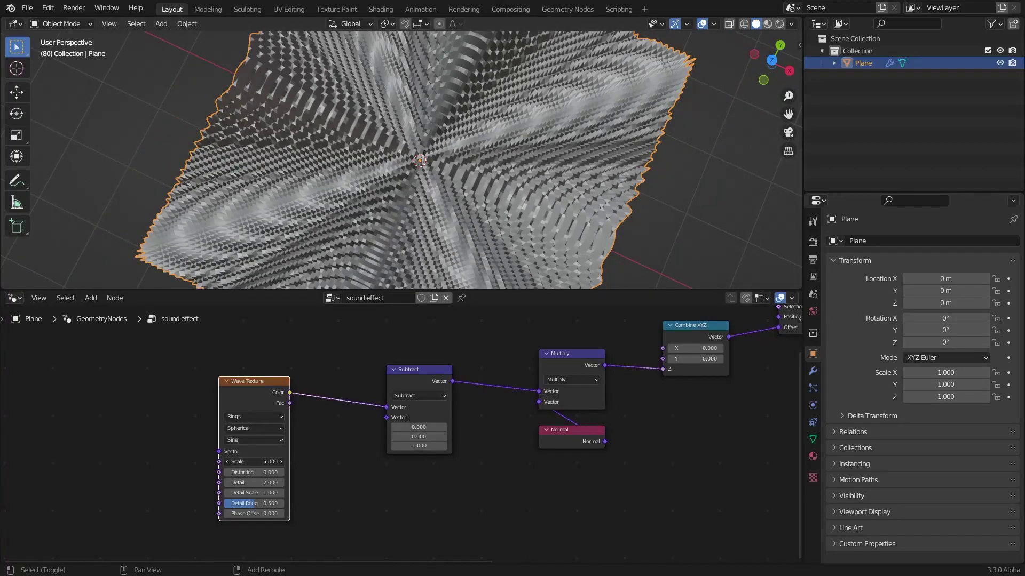
pyautogui.moveTo(254, 462); pyautogui.dragTo(120, 462)
# Step: Set the Wave Texture's Detail to 0 and try out different Phase Offset values
pyautogui.moveTo(342, 80); pyautogui.dragTo(350, 214, button='middle')
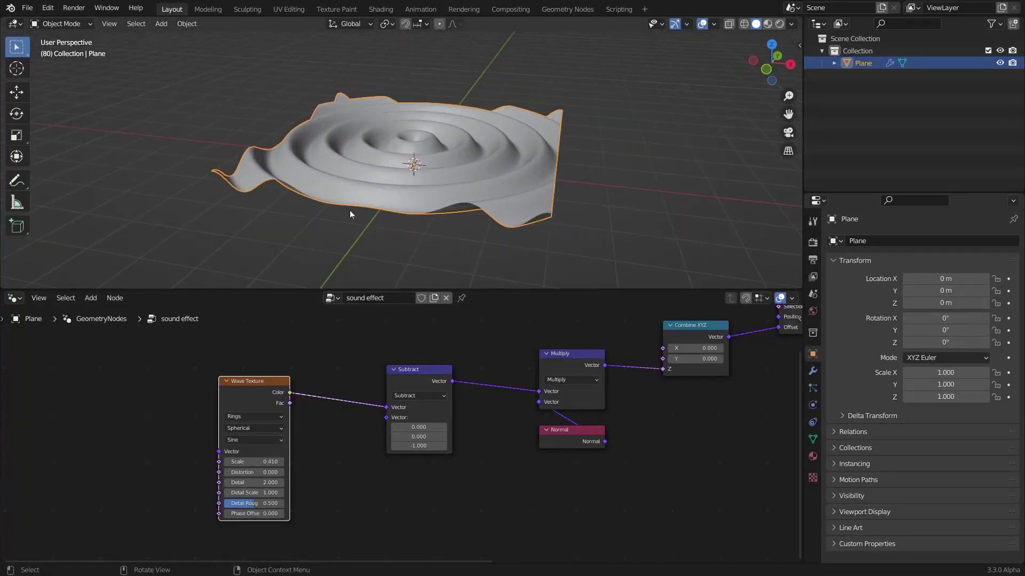
pyautogui.scroll(2, 213, 446)
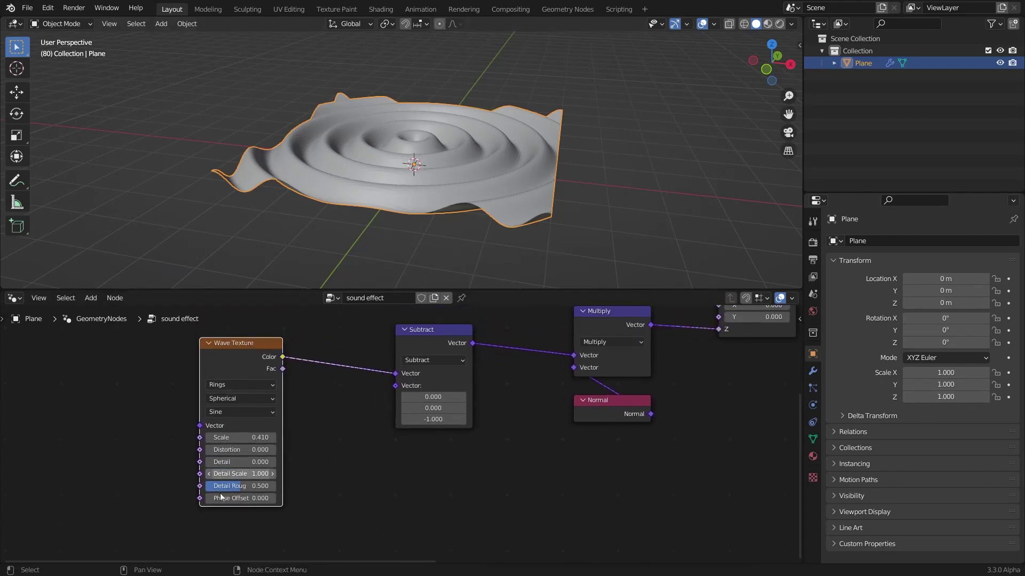
pyautogui.moveTo(240, 498); pyautogui.dragTo(154, 497)
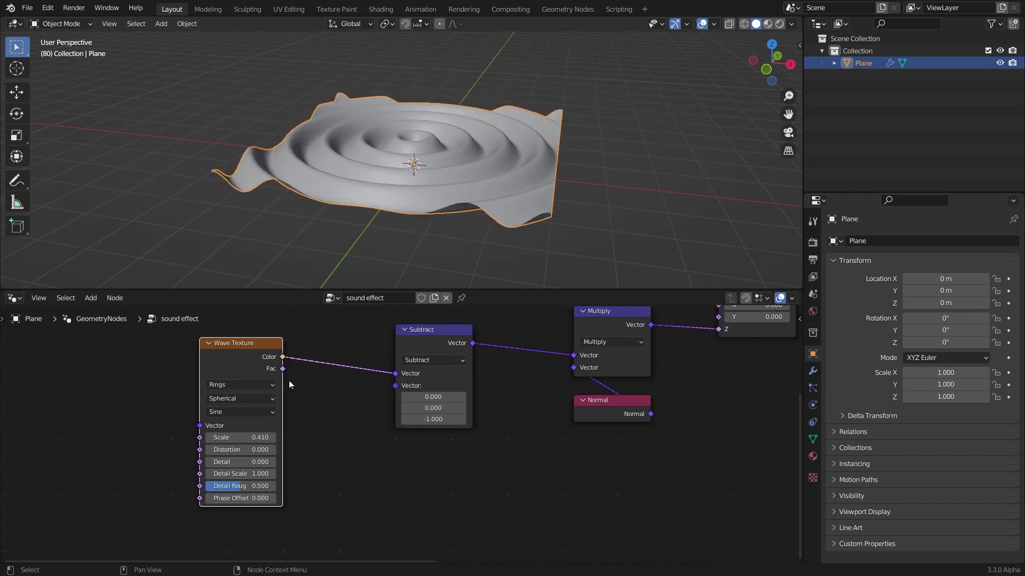
# Step: Scale the plane's mesh by 2 in Edit Mode, subdivide it again and return to Object Mode
pyautogui.moveTo(368, 224); pyautogui.dragTo(419, 285, button='middle')
pyautogui.press('Tab')
pyautogui.moveTo(411, 127); pyautogui.dragTo(401, 123, button='middle')
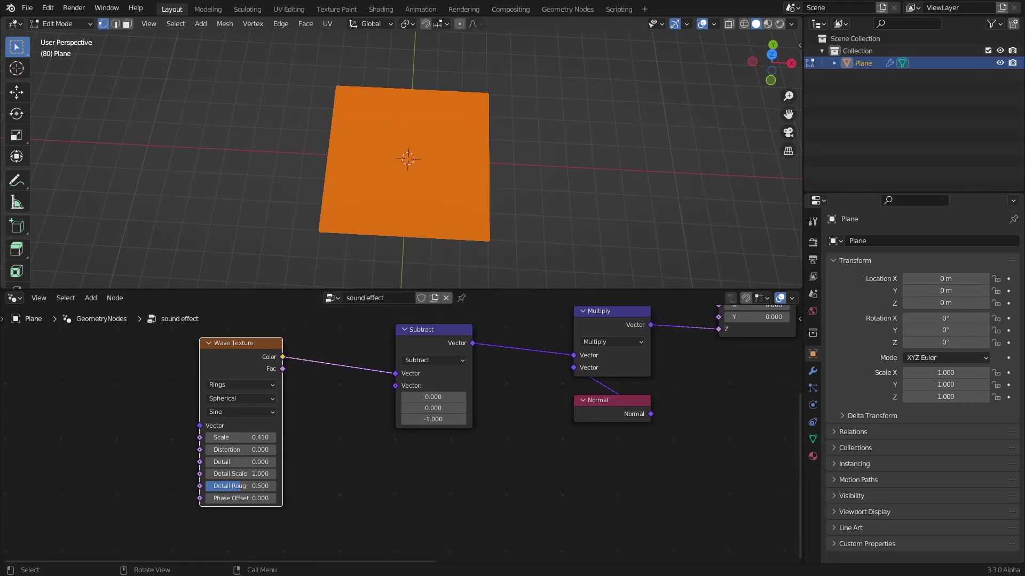
pyautogui.press('s')
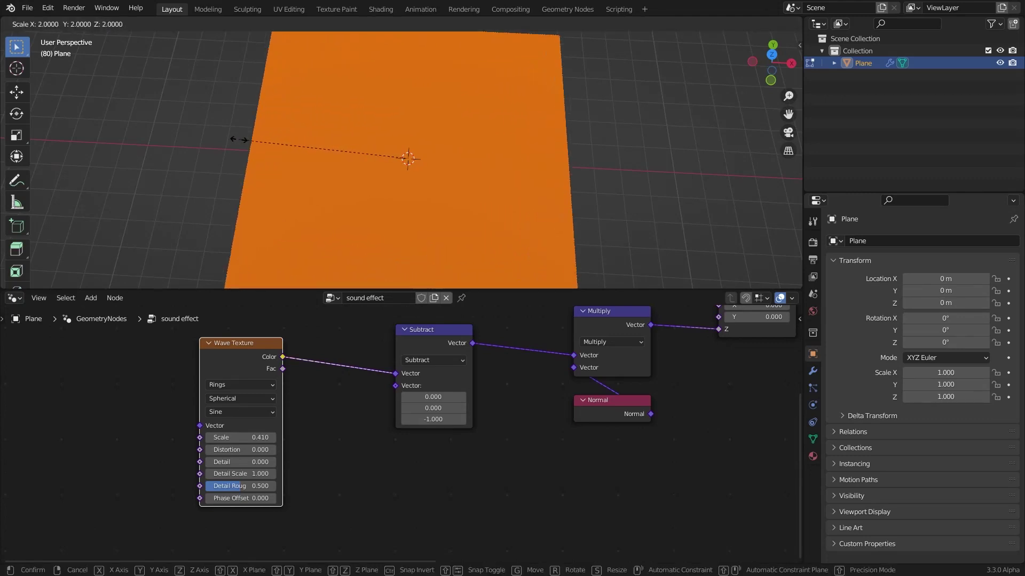
pyautogui.click(239, 140)
pyautogui.rightClick(420, 104)
pyautogui.moveTo(375, 144); pyautogui.dragTo(373, 111, button='middle')
pyautogui.click(422, 103)
pyautogui.press('Tab')
pyautogui.moveTo(421, 177)
pyautogui.mouseDown(button='middle')
pyautogui.moveTo(423, 149)
pyautogui.moveTo(411, 213)
pyautogui.moveTo(423, 183)
pyautogui.mouseUp(button='middle')
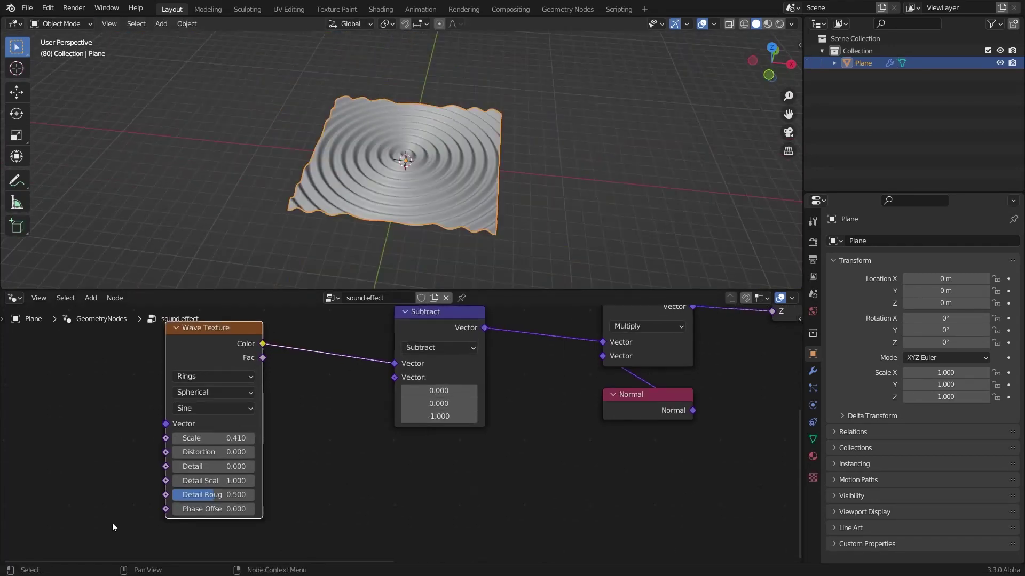
# Step: Set the Wave Texture's Scale to 0.310 and Distortion to 5.600
pyautogui.scroll(1, 112, 523)
pyautogui.keyDown('shift'); pyautogui.moveTo(231, 438); pyautogui.dragTo(184, 438); pyautogui.keyUp('shift')
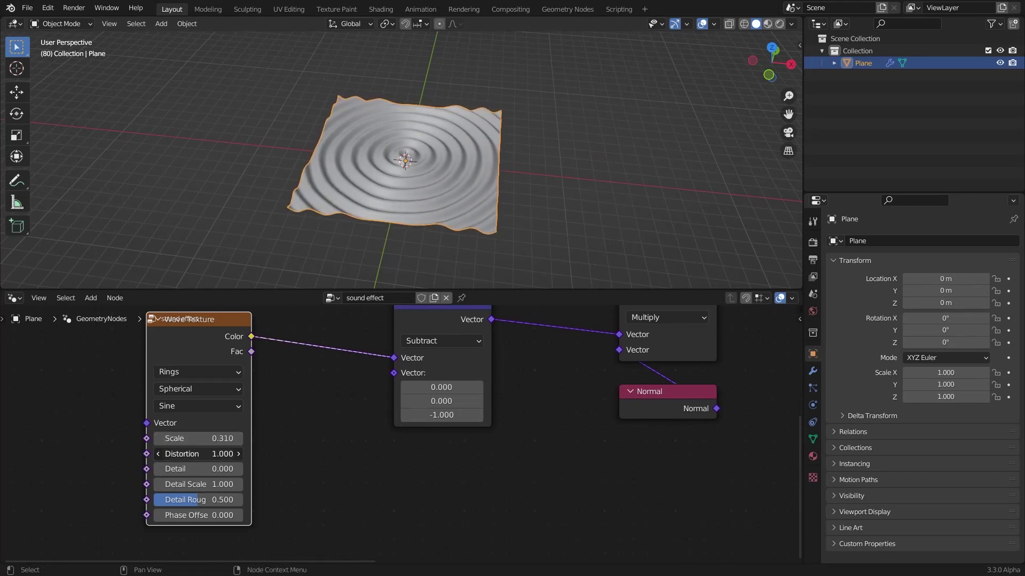
pyautogui.moveTo(197, 453); pyautogui.dragTo(225, 453)
pyautogui.scroll(-1, 269, 238)
pyautogui.moveTo(269, 238); pyautogui.dragTo(302, 232, button='middle')
pyautogui.scroll(2, 302, 231)
pyautogui.moveTo(401, 140)
pyautogui.mouseDown(button='middle')
pyautogui.moveTo(411, 190)
pyautogui.moveTo(417, 151)
pyautogui.moveTo(399, 142)
pyautogui.mouseUp(button='middle')
pyautogui.scroll(-2, 294, 342)
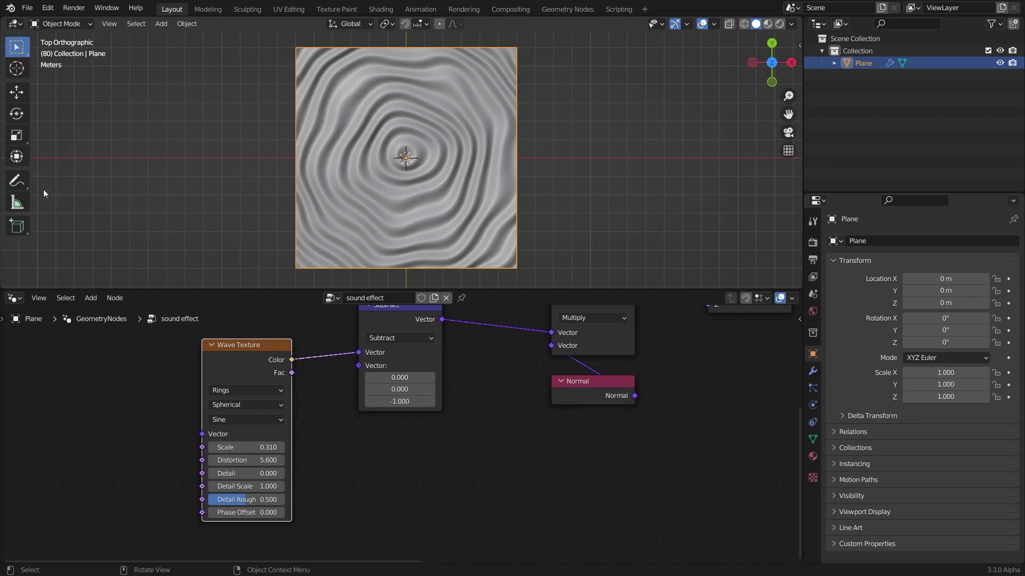
# Step: Insert a Vector Math node set to Scale between Multiply and Combine XYZ, placing it below the Combine XYZ node
pyautogui.hotkey('shift', 'a')
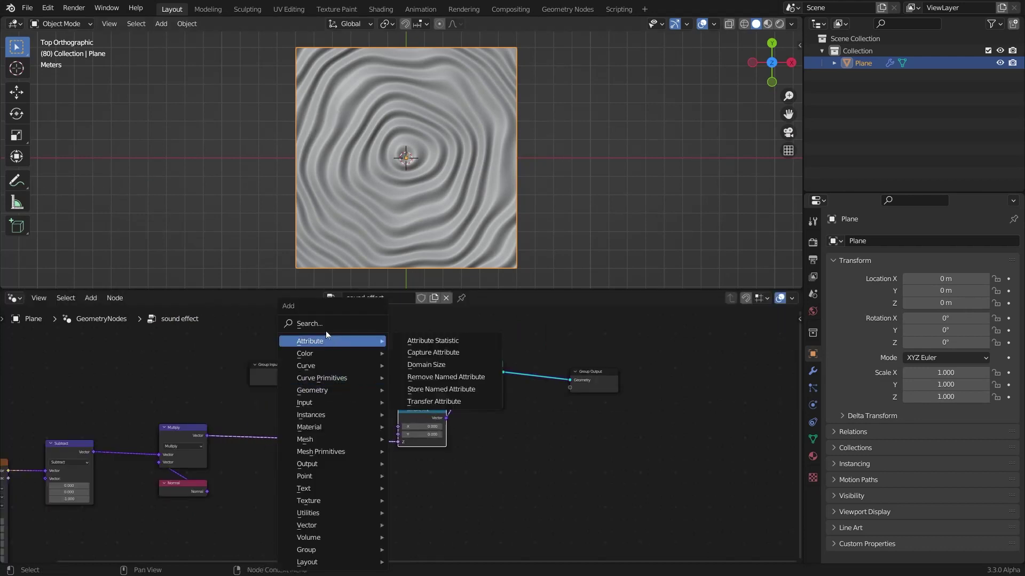
pyautogui.click(327, 325)
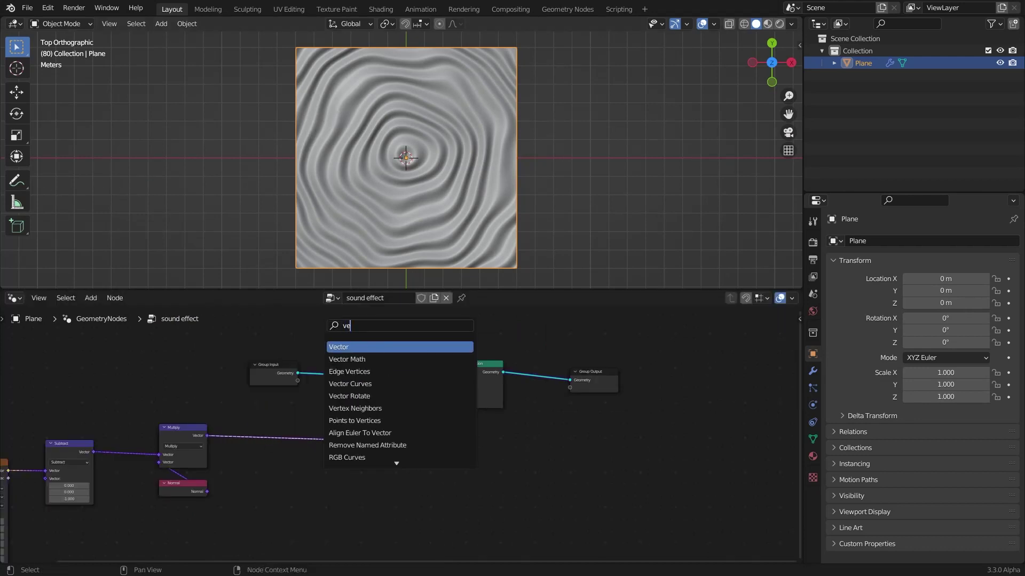
pyautogui.write('vect')
pyautogui.click(347, 359)
pyautogui.click(342, 457)
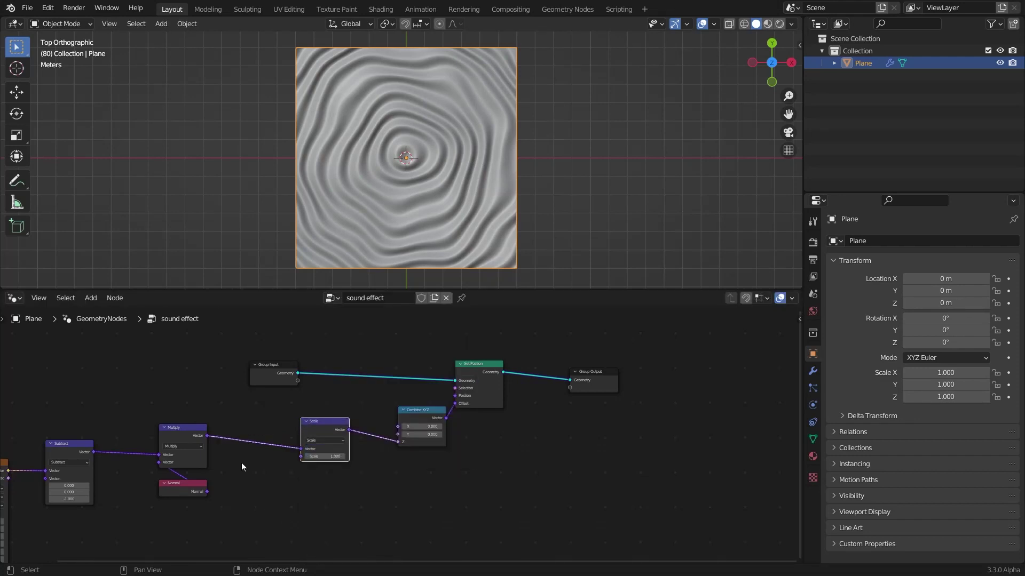
pyautogui.moveTo(241, 463); pyautogui.dragTo(318, 408, button='middle')
pyautogui.scroll(1, 318, 407)
pyautogui.moveTo(393, 370); pyautogui.dragTo(442, 442)
pyautogui.scroll(-2, 427, 446)
pyautogui.moveTo(352, 485); pyautogui.dragTo(470, 441, button='middle')
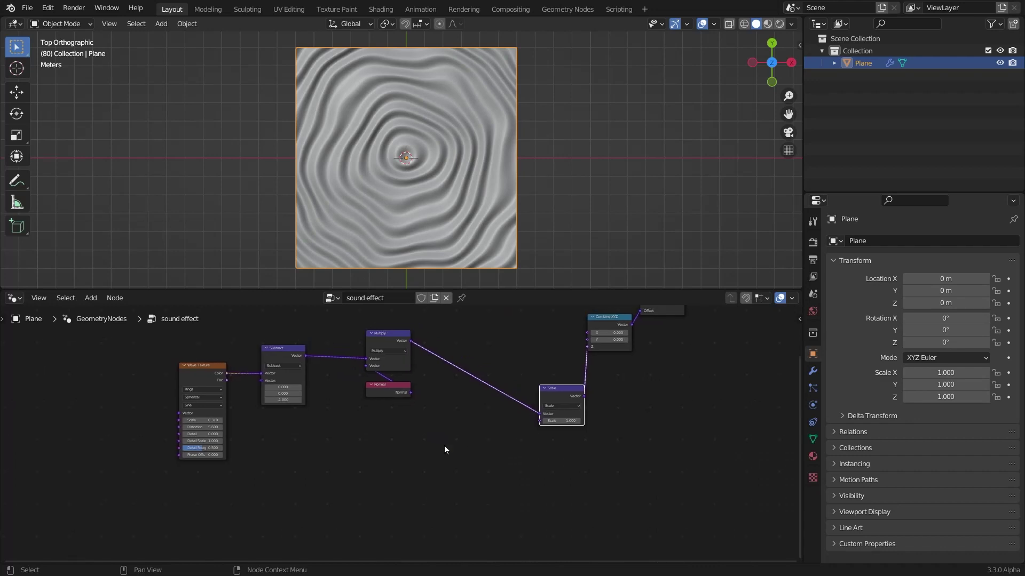
# Step: Add a Geometry Proximity node below the Normal node and connect its Distance output to the Scale node's Scale input
pyautogui.hotkey('shift', 'a')
pyautogui.click(451, 338)
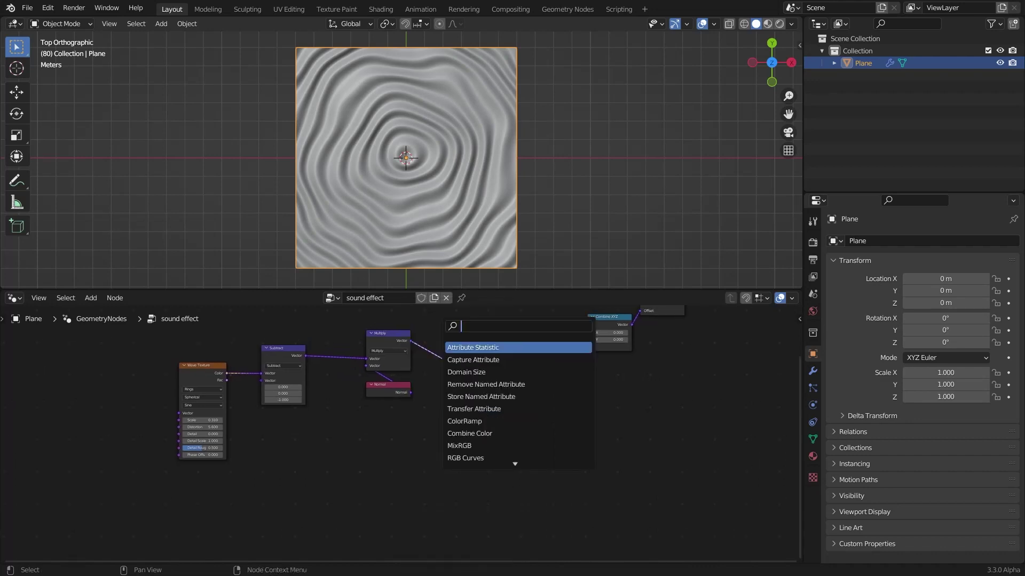
pyautogui.press('Down')
pyautogui.press('Down')
pyautogui.press('Down')
pyautogui.press('Down')
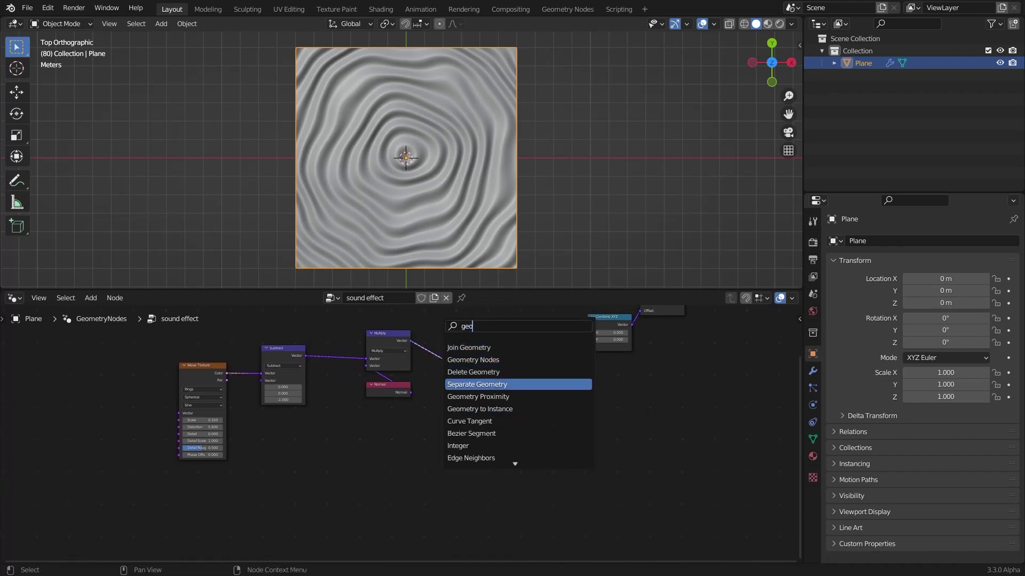
pyautogui.press('Return')
pyautogui.click(435, 497)
pyautogui.scroll(2, 435, 496)
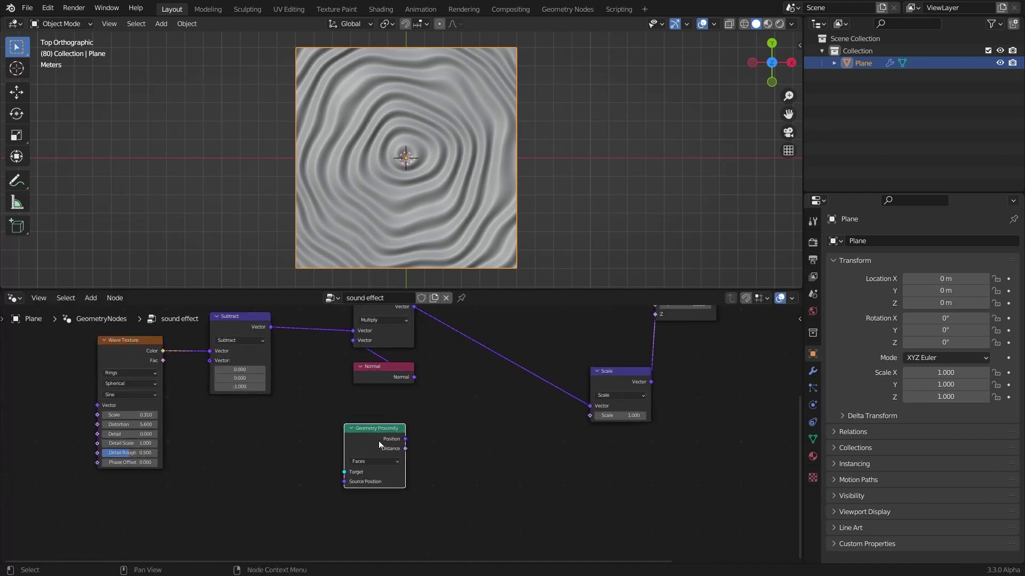
pyautogui.moveTo(590, 418); pyautogui.dragTo(590, 419)
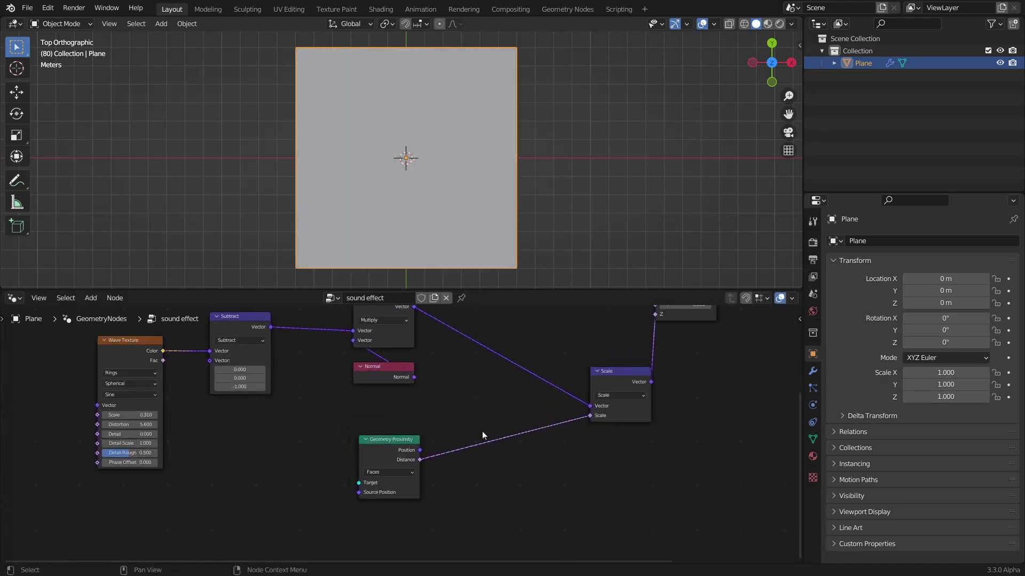
# Step: Add an Ico Sphere node feeding its Mesh into the Geometry Proximity node's Target input
pyautogui.moveTo(361, 484); pyautogui.dragTo(335, 473)
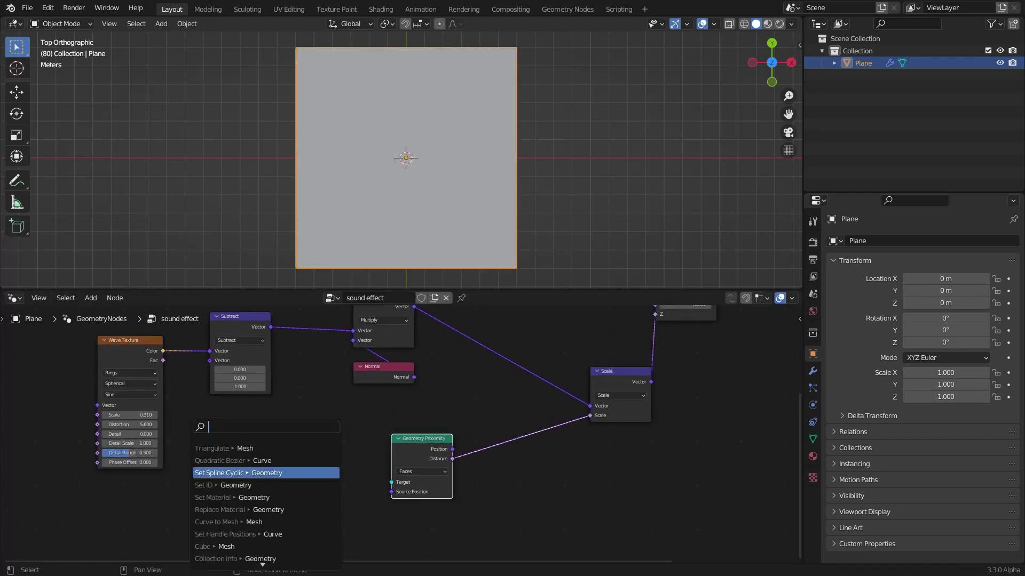
pyautogui.write('ico')
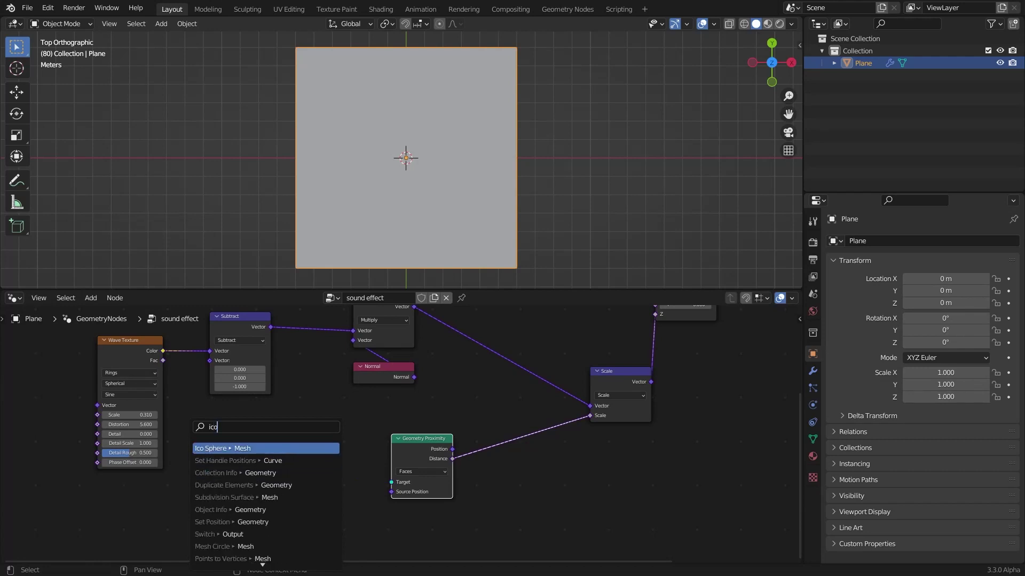
pyautogui.click(222, 448)
pyautogui.click(263, 465)
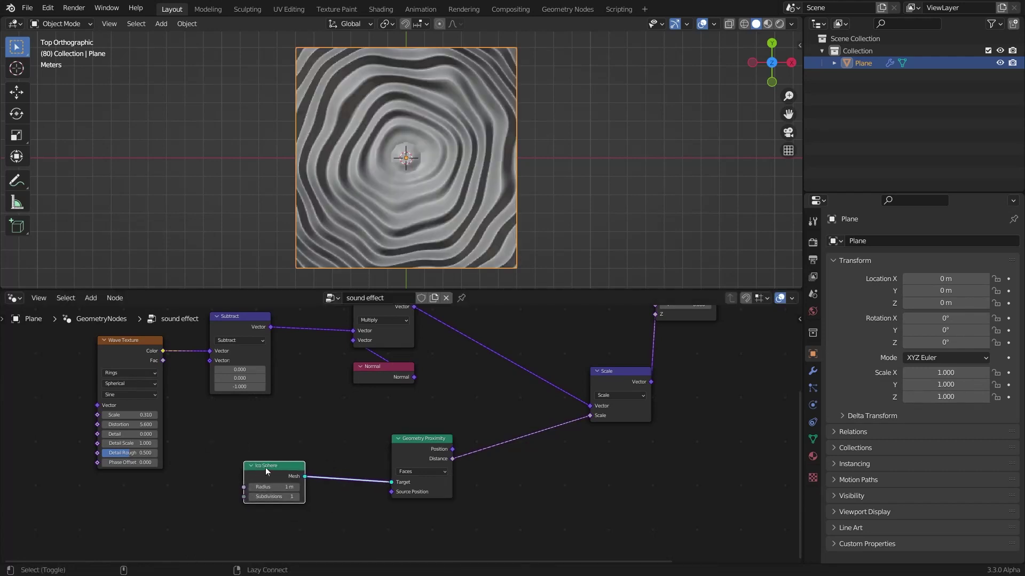
# Step: Preview the Ico Sphere through the Group Output and set its Subdivisions to 3 and Radius to 0.35 m
pyautogui.keyDown('alt'); pyautogui.keyDown('shift'); pyautogui.click(263, 468); pyautogui.keyUp('shift'); pyautogui.keyUp('alt')
pyautogui.scroll(-2, 374, 176)
pyautogui.moveTo(386, 160); pyautogui.dragTo(386, 102, button='middle')
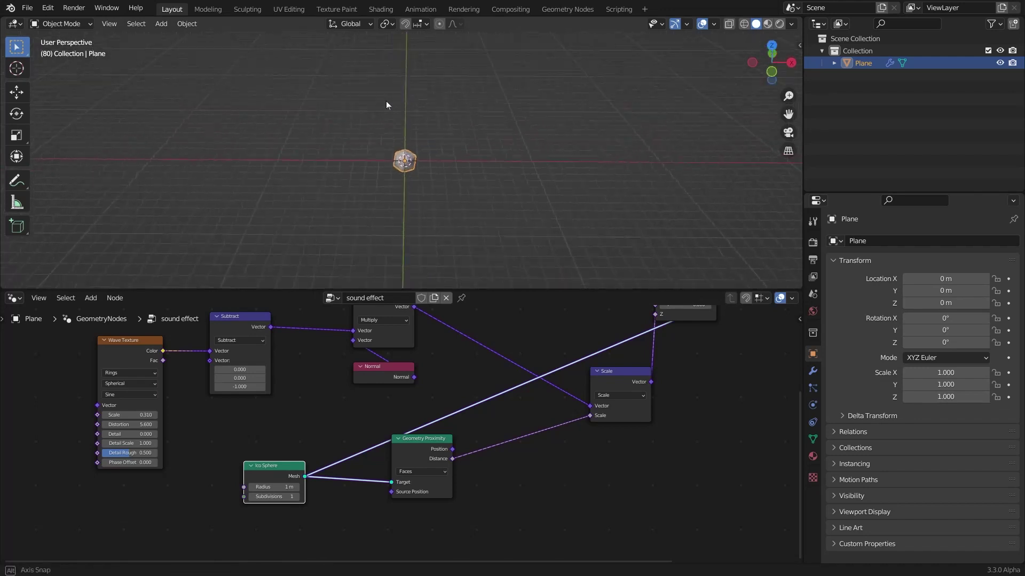
pyautogui.scroll(3, 386, 102)
pyautogui.scroll(1, 210, 470)
pyautogui.scroll(1, 209, 469)
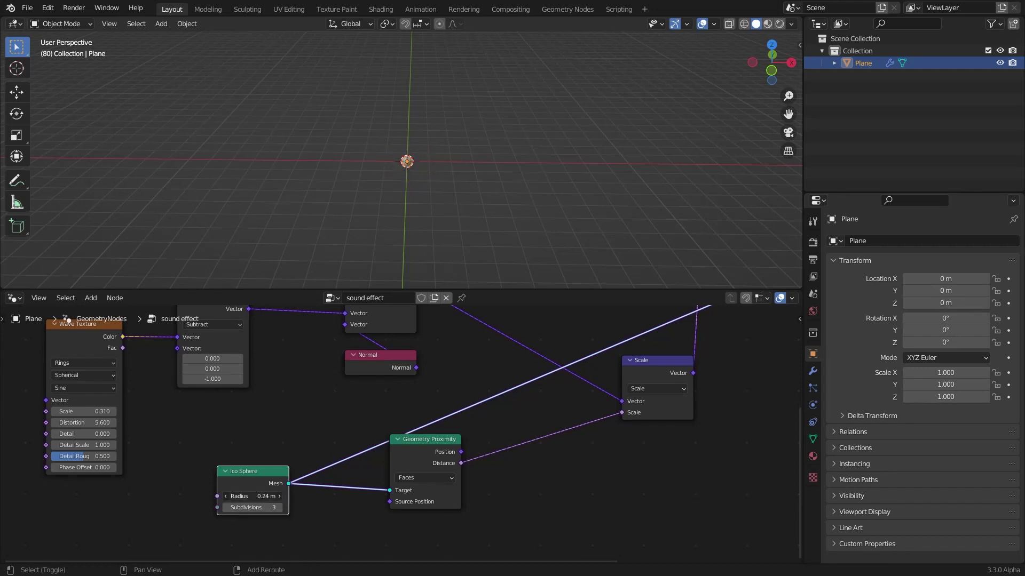
pyautogui.scroll(-3, 406, 476)
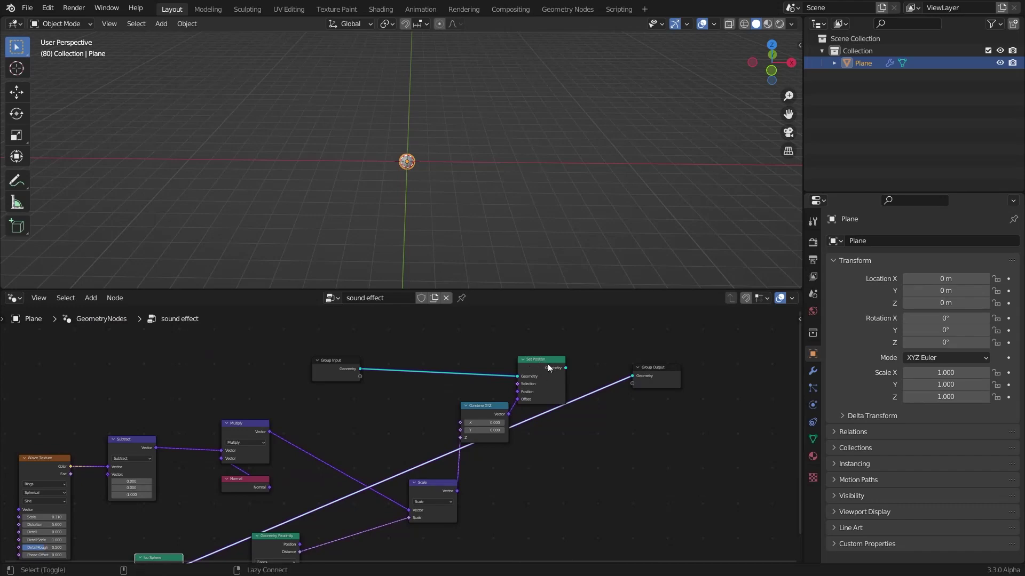
# Step: Reconnect the Set Position geometry to the Group Output and inspect the displaced plane
pyautogui.keyDown('ctrl'); pyautogui.keyDown('shift'); pyautogui.click(547, 364); pyautogui.keyUp('shift'); pyautogui.keyUp('ctrl')
pyautogui.moveTo(469, 224)
pyautogui.mouseDown(button='middle')
pyautogui.moveTo(447, 177)
pyautogui.moveTo(472, 130)
pyautogui.moveTo(496, 255)
pyautogui.moveTo(475, 229)
pyautogui.mouseUp(button='middle')
pyautogui.scroll(5, 473, 222)
pyautogui.scroll(-2, 198, 513)
# Step: Insert a Map Range node between the Geometry Proximity Distance output and the Scale node's Scale input
pyautogui.moveTo(166, 537); pyautogui.dragTo(282, 412, button='middle')
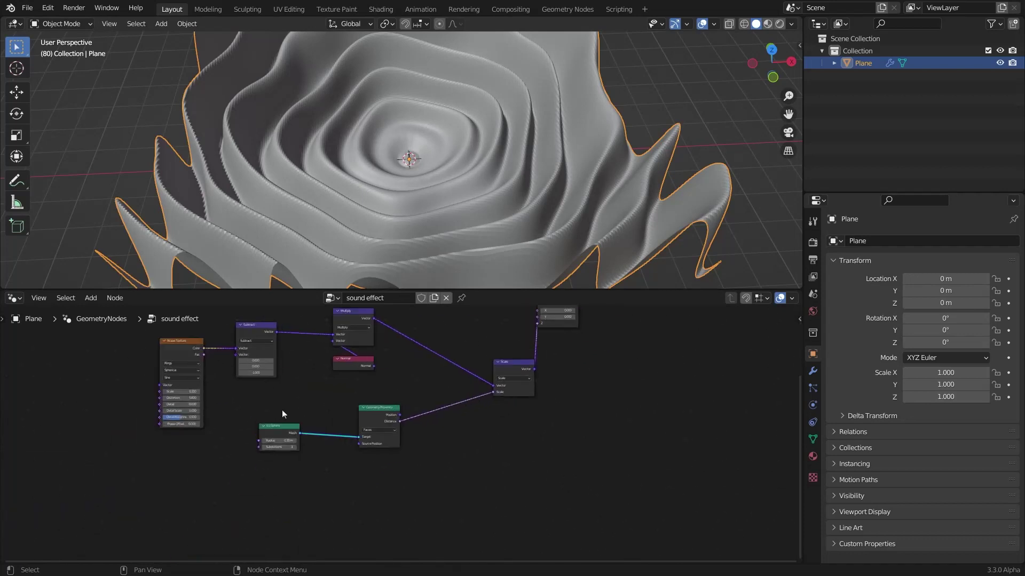
pyautogui.scroll(3, 392, 419)
pyautogui.moveTo(364, 416); pyautogui.dragTo(337, 416)
pyautogui.hotkey('shift', 'a')
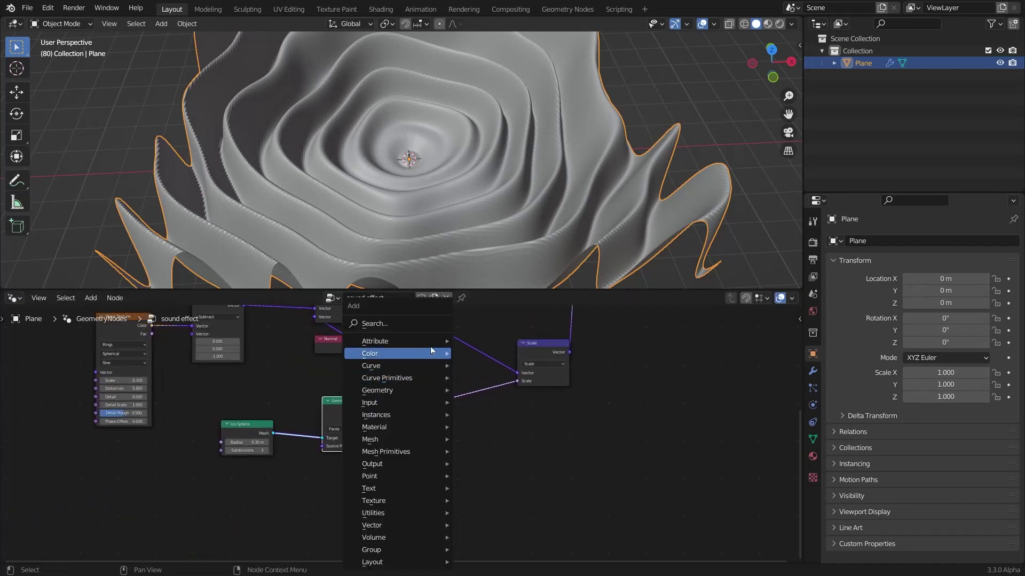
pyautogui.click(421, 318)
pyautogui.write('map')
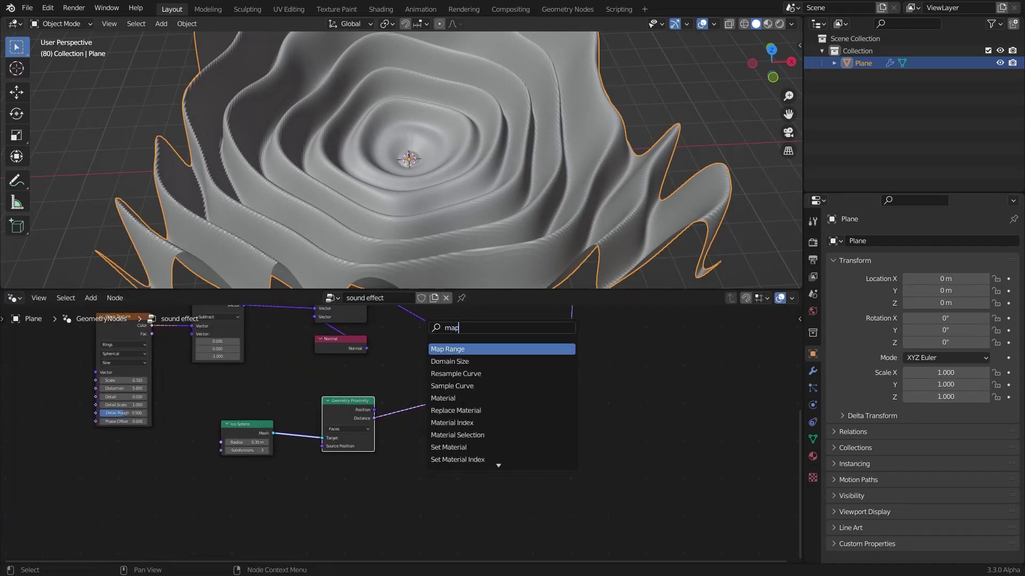
pyautogui.press('Return')
pyautogui.click(429, 380)
pyautogui.scroll(-4, 421, 203)
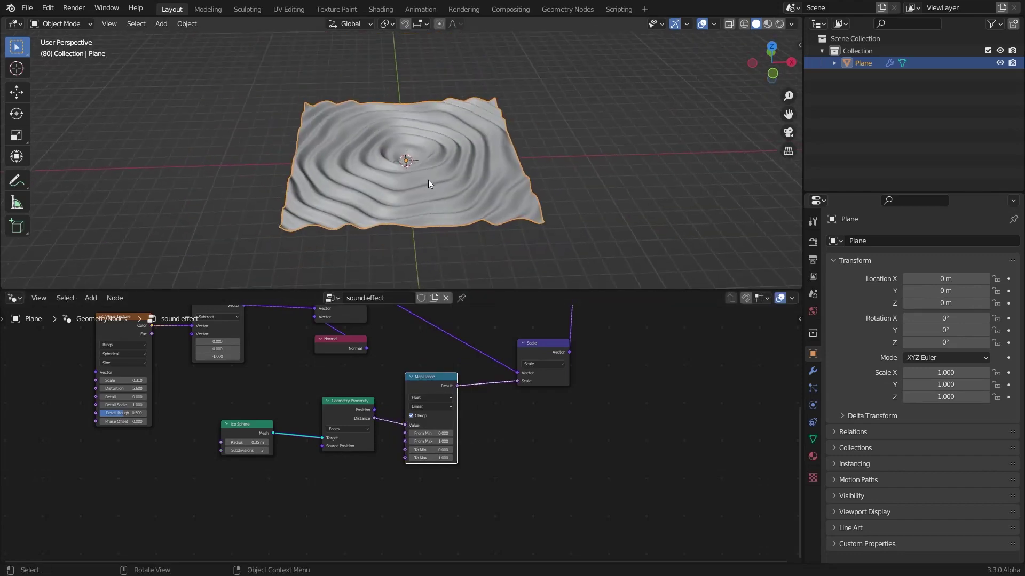
# Step: Set the Map Range node's From Min to 0.640, From Max to 2.150 and To Max to 0.430
pyautogui.moveTo(428, 180); pyautogui.dragTo(400, 267, button='middle')
pyautogui.scroll(5, 401, 441)
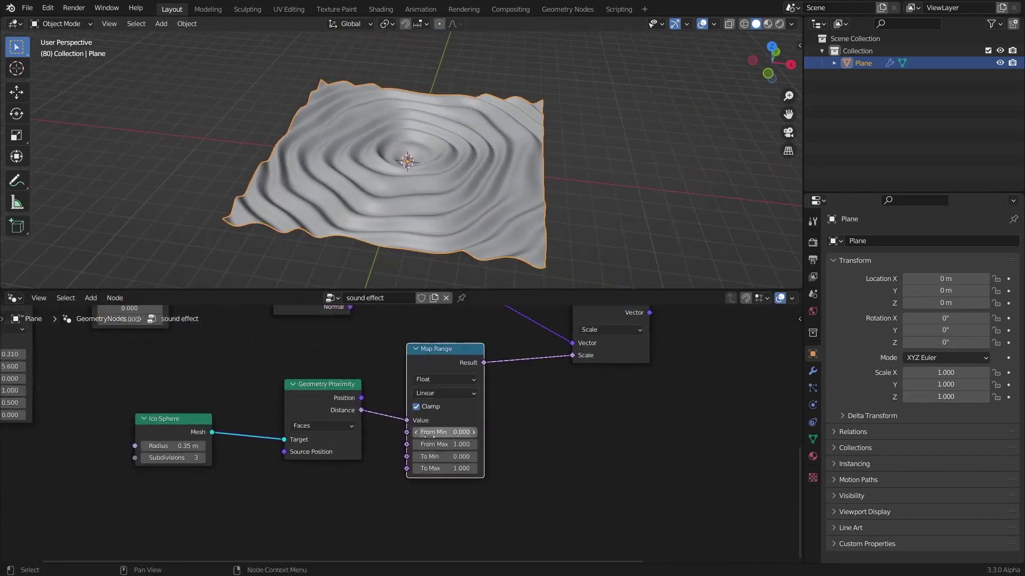
pyautogui.moveTo(420, 429); pyautogui.dragTo(322, 444, button='middle')
pyautogui.scroll(1, 327, 444)
pyautogui.keyDown('shift'); pyautogui.moveTo(350, 456); pyautogui.dragTo(416, 469); pyautogui.keyUp('shift')
pyautogui.moveTo(389, 224); pyautogui.dragTo(351, 196, button='middle')
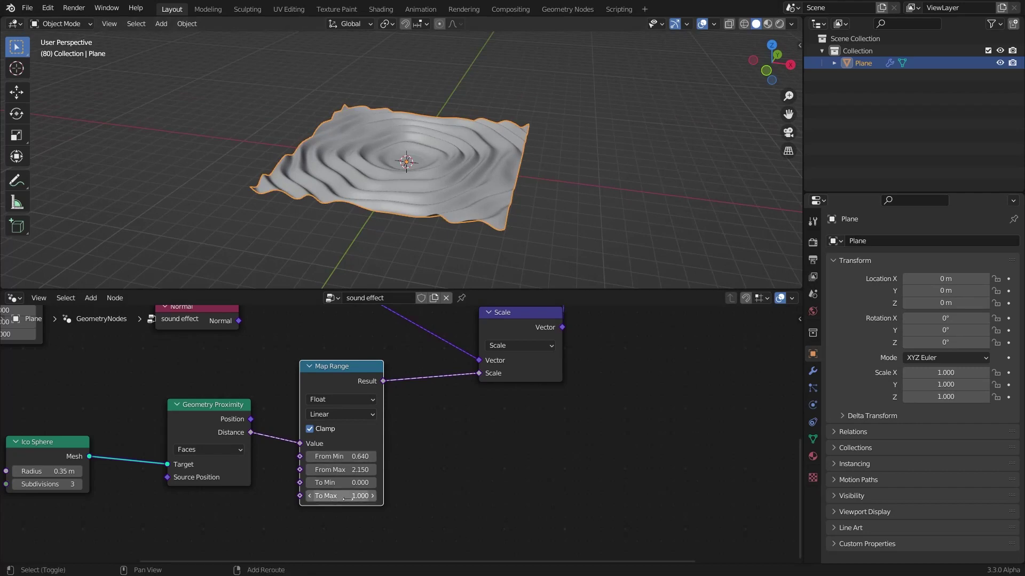
pyautogui.moveTo(348, 498); pyautogui.dragTo(318, 498)
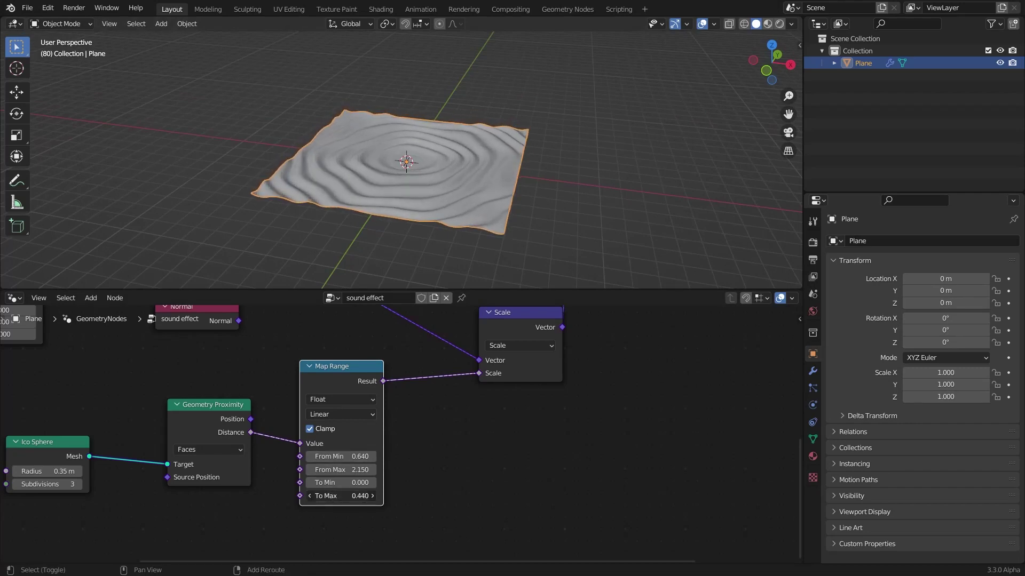
pyautogui.moveTo(778, 74); pyautogui.dragTo(408, 192)
pyautogui.moveTo(408, 189); pyautogui.dragTo(406, 180, button='middle')
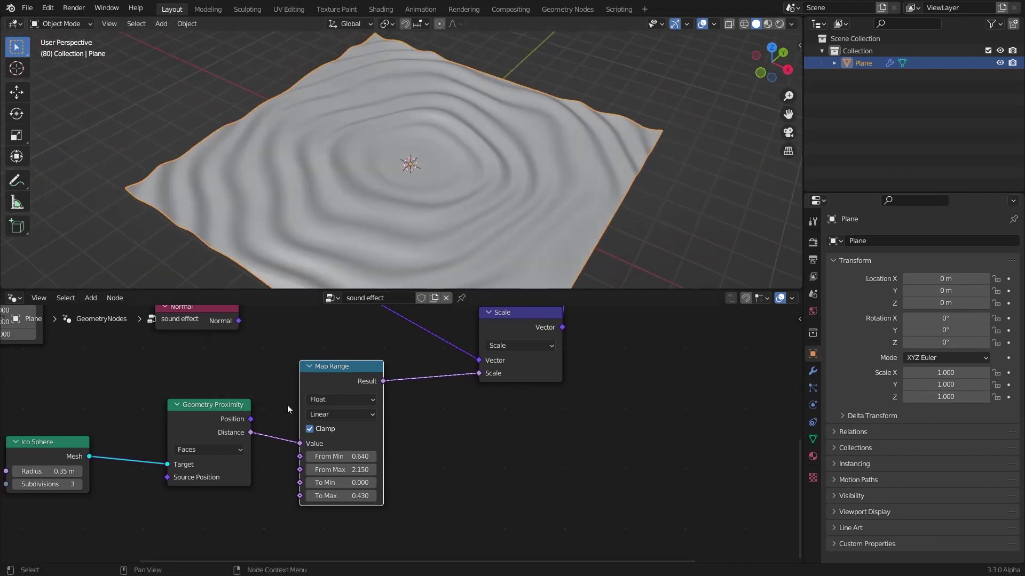
# Step: Raise the Map Range node's From Min to about 0.840
pyautogui.scroll(1, 287, 405)
pyautogui.moveTo(322, 408); pyautogui.dragTo(324, 417, button='middle')
pyautogui.click(325, 418)
pyautogui.click(324, 417)
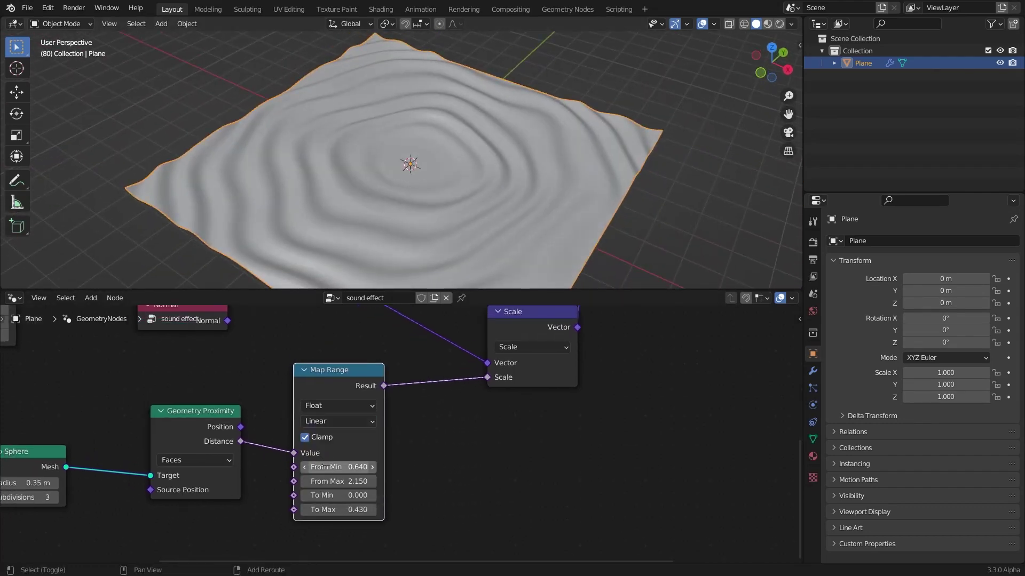
pyautogui.moveTo(338, 467)
pyautogui.keyDown('shift'); pyautogui.mouseDown()
pyautogui.moveTo(421, 467)
pyautogui.moveTo(326, 467)
pyautogui.mouseUp(); pyautogui.keyUp('shift')
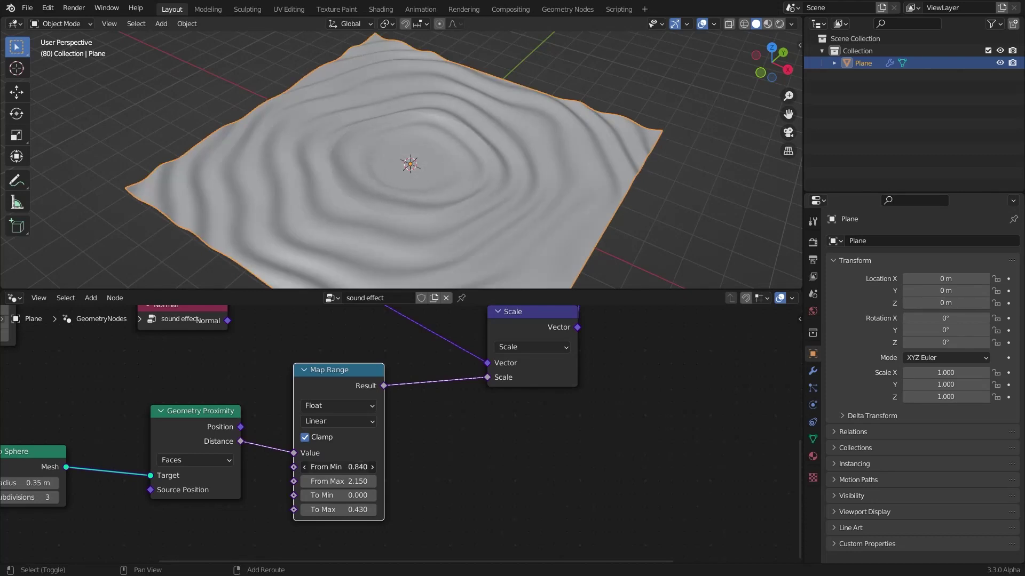
# Step: Set the Ico Sphere's Radius to 0.87 m and the Map Range node's From Min to 0.730 and From Max to 2.290
pyautogui.scroll(-2, 61, 513)
pyautogui.moveTo(62, 514); pyautogui.dragTo(346, 455, button='middle')
pyautogui.scroll(3, 346, 456)
pyautogui.moveTo(350, 414)
pyautogui.keyDown('shift'); pyautogui.mouseDown()
pyautogui.moveTo(422, 414)
pyautogui.moveTo(352, 414)
pyautogui.mouseUp(); pyautogui.keyUp('shift')
pyautogui.scroll(-3, 320, 420)
pyautogui.moveTo(320, 421); pyautogui.dragTo(123, 433, button='middle')
pyautogui.scroll(3, 122, 433)
pyautogui.moveTo(426, 412)
pyautogui.mouseDown()
pyautogui.moveTo(411, 412)
pyautogui.moveTo(457, 412)
pyautogui.moveTo(417, 413)
pyautogui.moveTo(433, 427)
pyautogui.mouseUp()
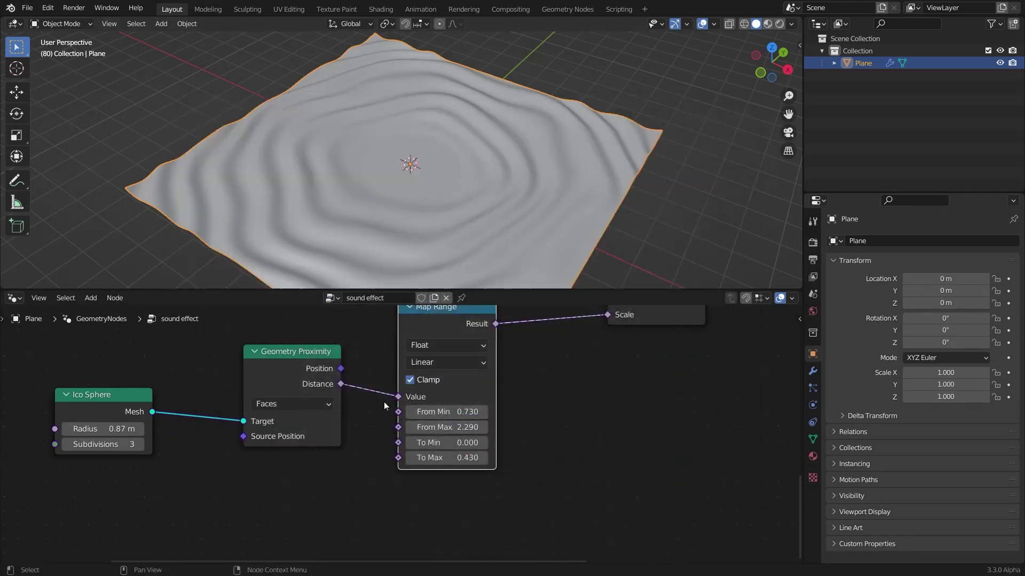
# Step: Change the Map Range interpolation to Smooth Step and set its From Min to 0.210
pyautogui.moveTo(383, 402); pyautogui.dragTo(407, 420, button='middle')
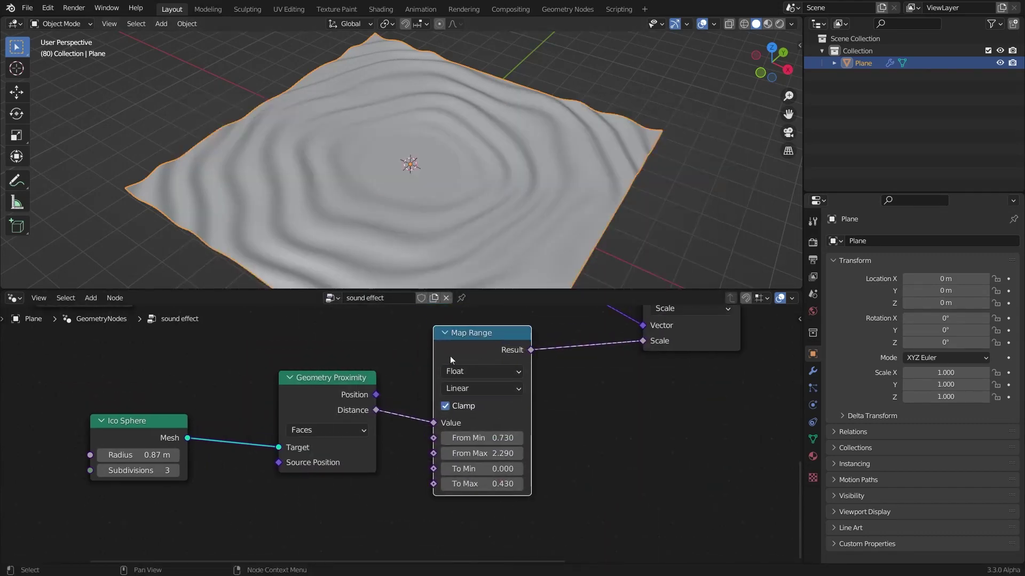
pyautogui.click(457, 389)
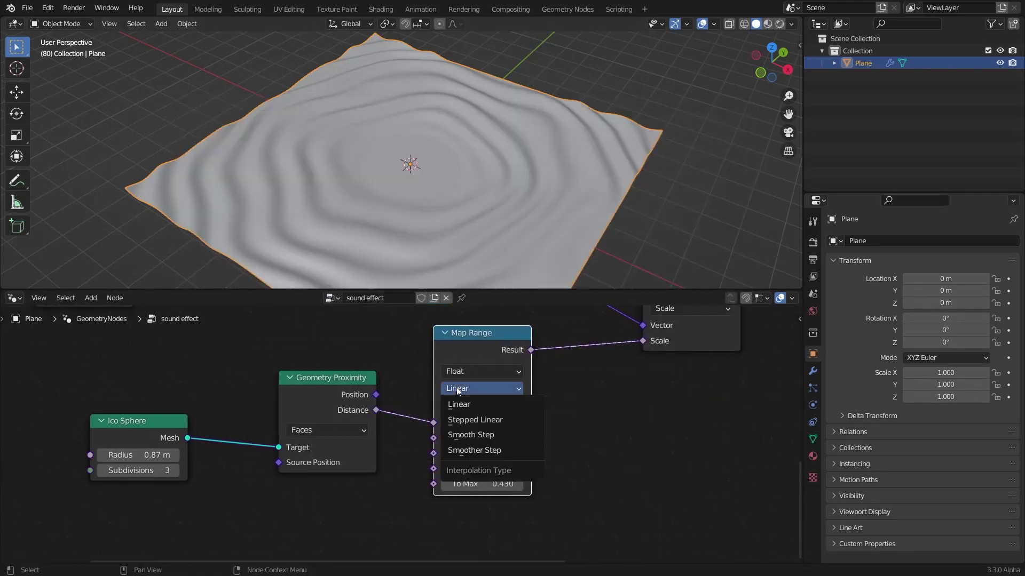
pyautogui.click(491, 435)
pyautogui.moveTo(437, 232); pyautogui.dragTo(465, 235, button='middle')
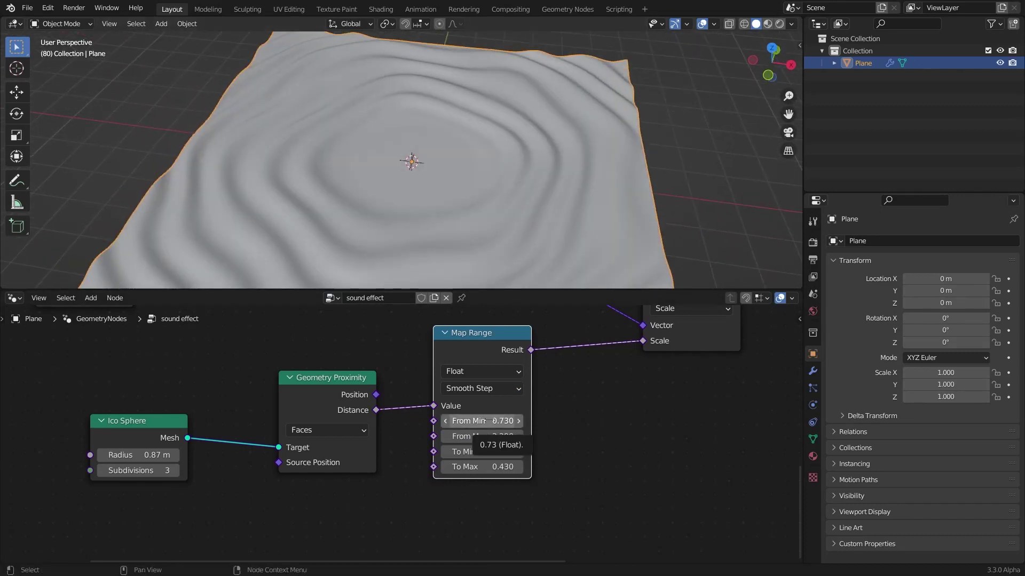
pyautogui.keyDown('shift'); pyautogui.moveTo(486, 421); pyautogui.dragTo(467, 421); pyautogui.keyUp('shift')
pyautogui.moveTo(469, 149); pyautogui.dragTo(395, 182, button='middle')
pyautogui.scroll(2, 376, 155)
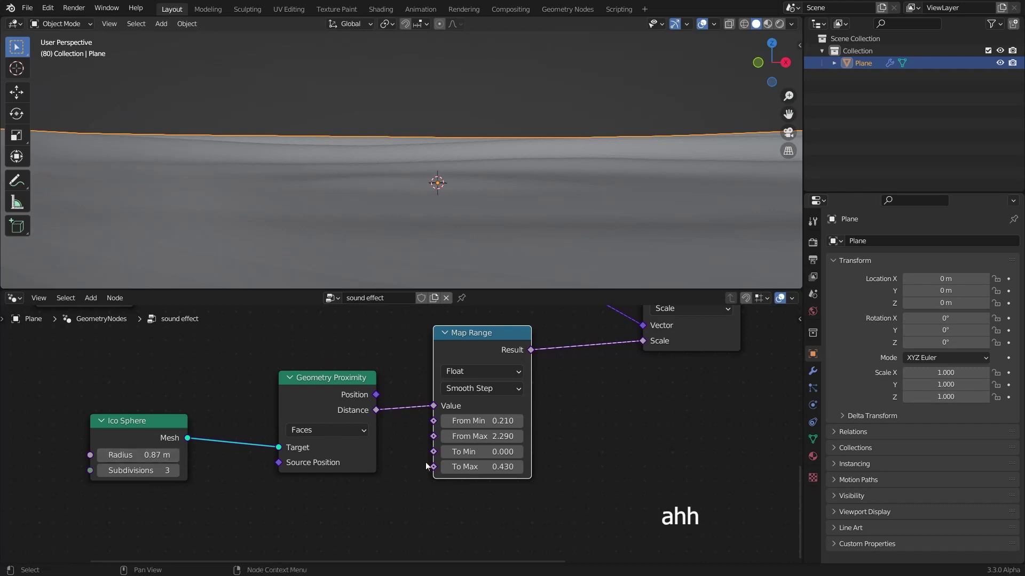
# Step: Reduce the Ico Sphere's Radius to 0.41 m and inspect the displaced plane
pyautogui.keyDown('shift'); pyautogui.moveTo(160, 454); pyautogui.dragTo(130, 454); pyautogui.keyUp('shift')
pyautogui.scroll(4, 398, 208)
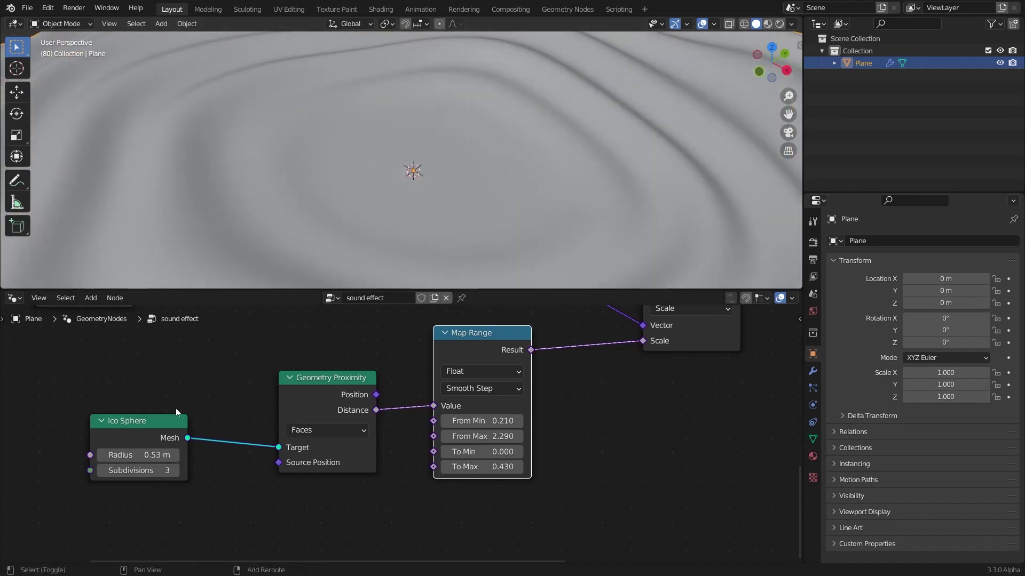
pyautogui.moveTo(138, 455); pyautogui.dragTo(137, 455)
pyautogui.scroll(-5, 423, 161)
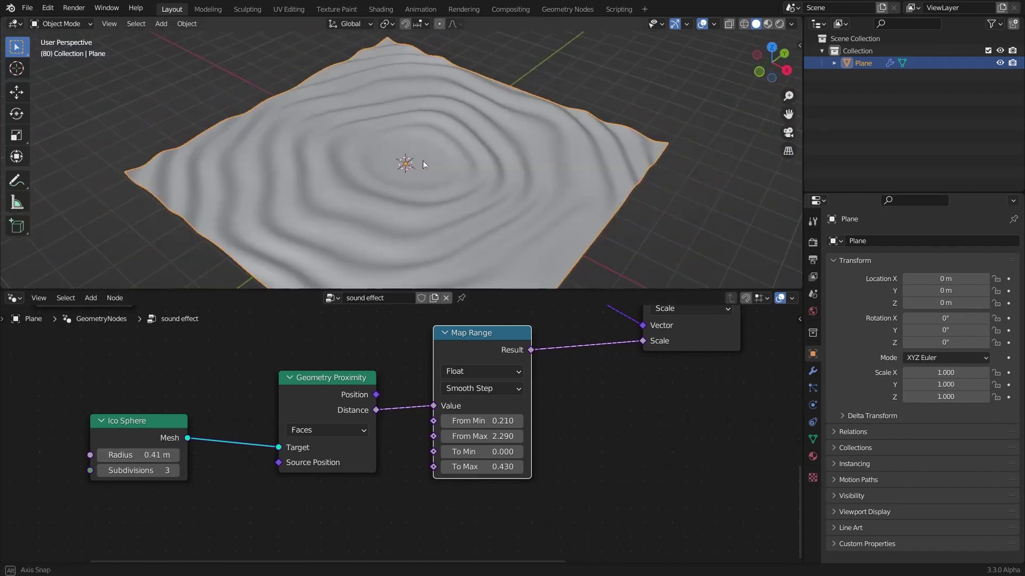
pyautogui.moveTo(423, 161); pyautogui.dragTo(482, 130, button='middle')
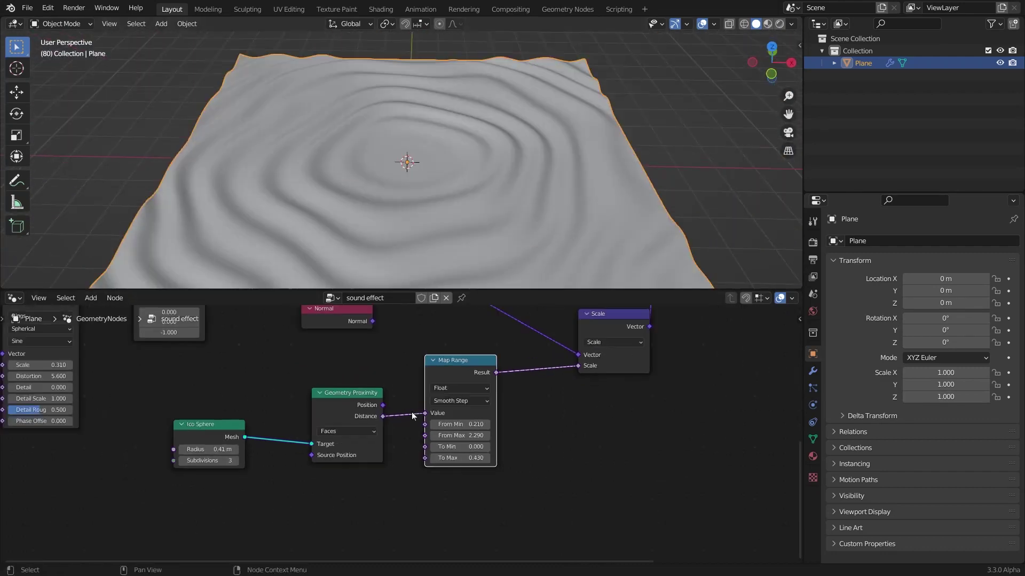
# Step: Insert a Math node between Map Range and Scale, set its operation to Multiply, and place it just below the Scale node
pyautogui.scroll(-2, 421, 405)
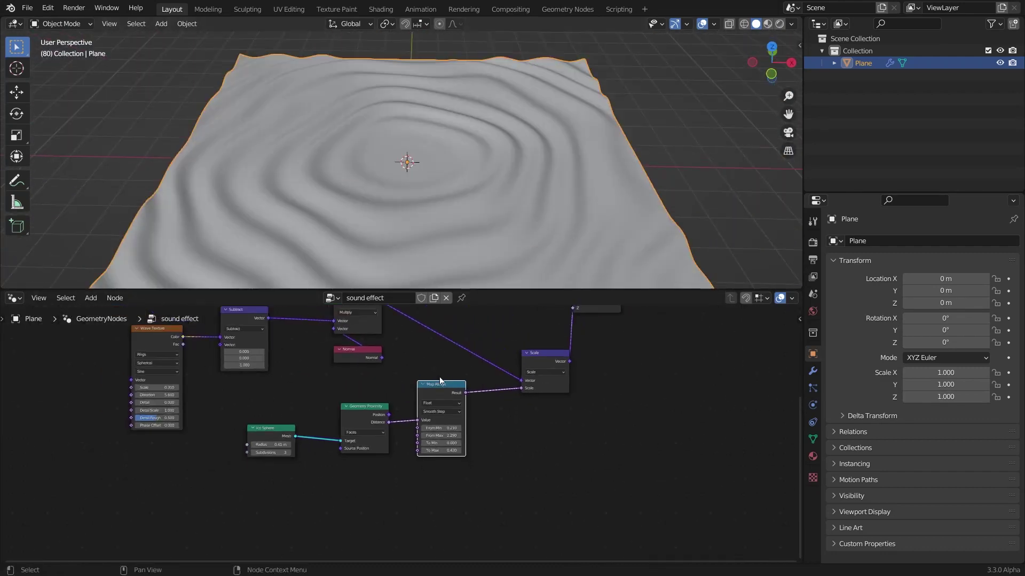
pyautogui.scroll(-2, 472, 211)
pyautogui.scroll(2, 430, 403)
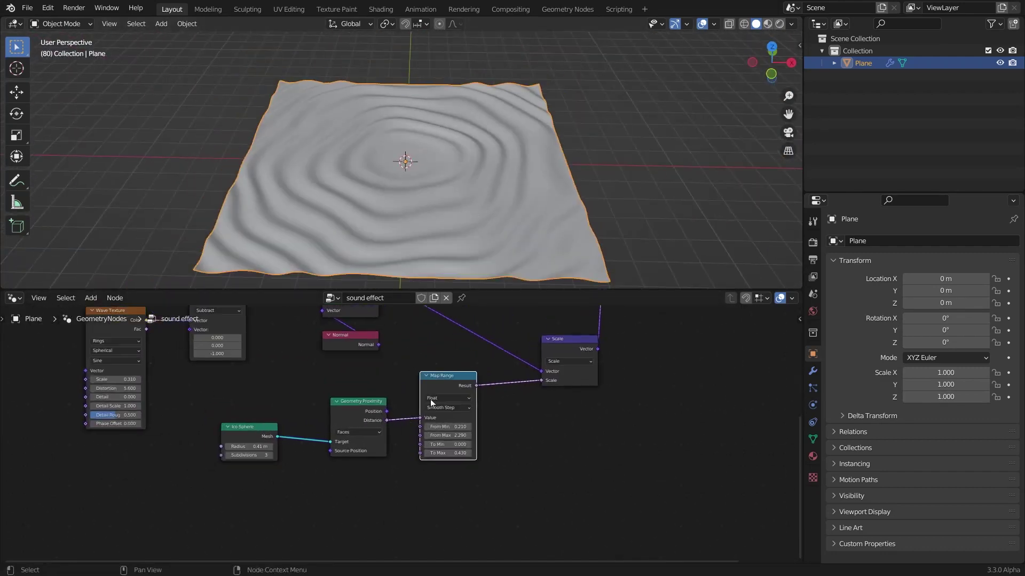
pyautogui.hotkey('shift', 'a')
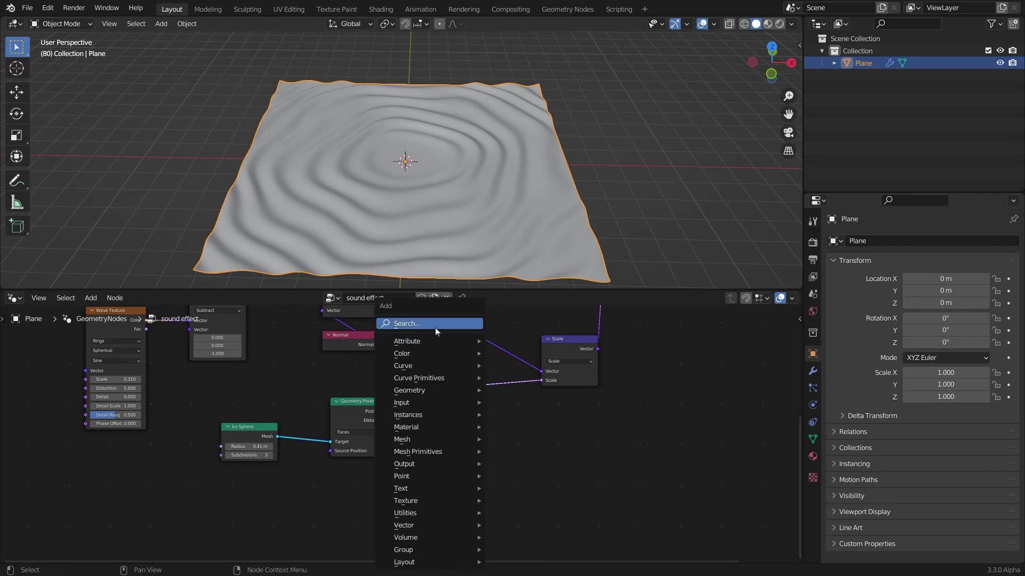
pyautogui.write('add')
pyautogui.press('Return')
pyautogui.click(519, 396)
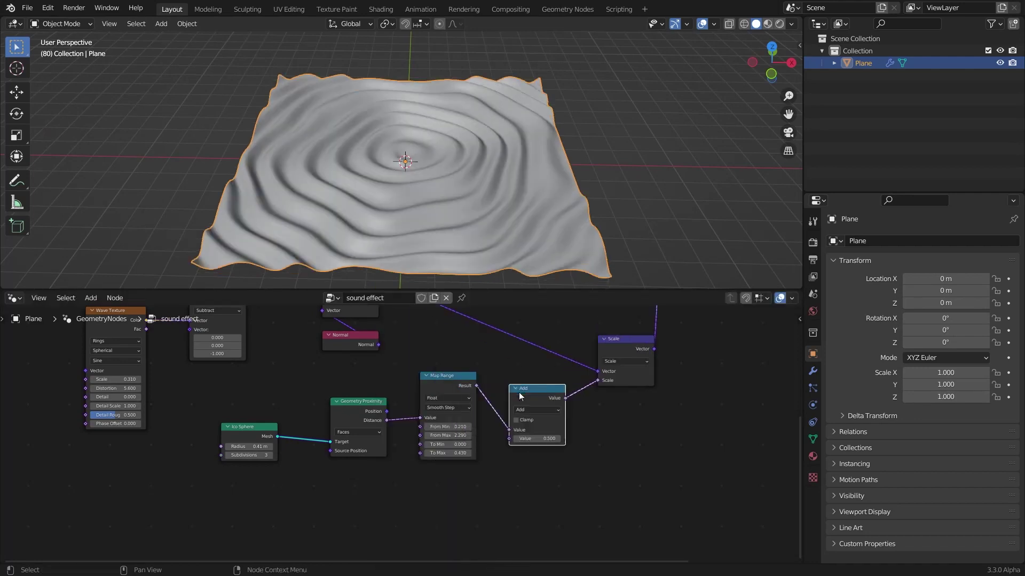
pyautogui.click(536, 409)
pyautogui.click(533, 430)
pyautogui.moveTo(529, 396); pyautogui.dragTo(618, 403)
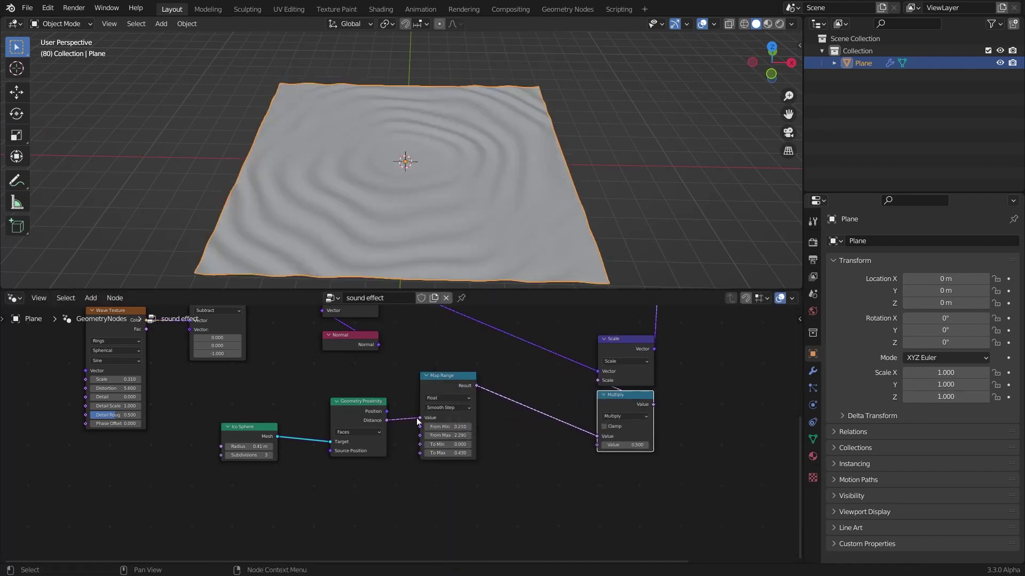
# Step: Duplicate the Map Range node below the original and connect the Geometry Proximity Distance to the duplicate's Value input
pyautogui.hotkey('shift', 'd')
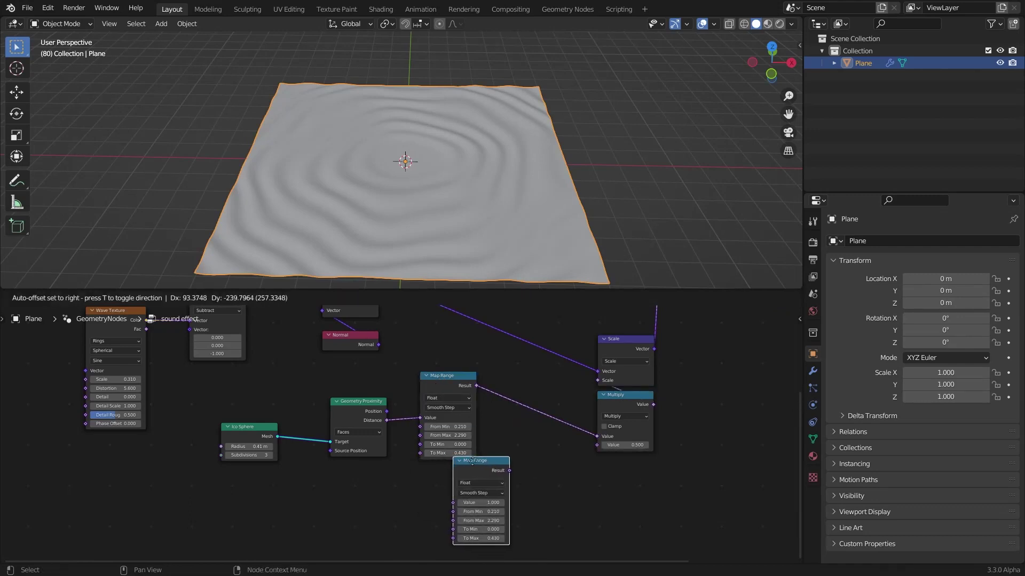
pyautogui.click(481, 465)
pyautogui.moveTo(386, 421); pyautogui.dragTo(463, 505)
pyautogui.moveTo(432, 503); pyautogui.dragTo(366, 451, button='middle')
pyautogui.click(427, 424)
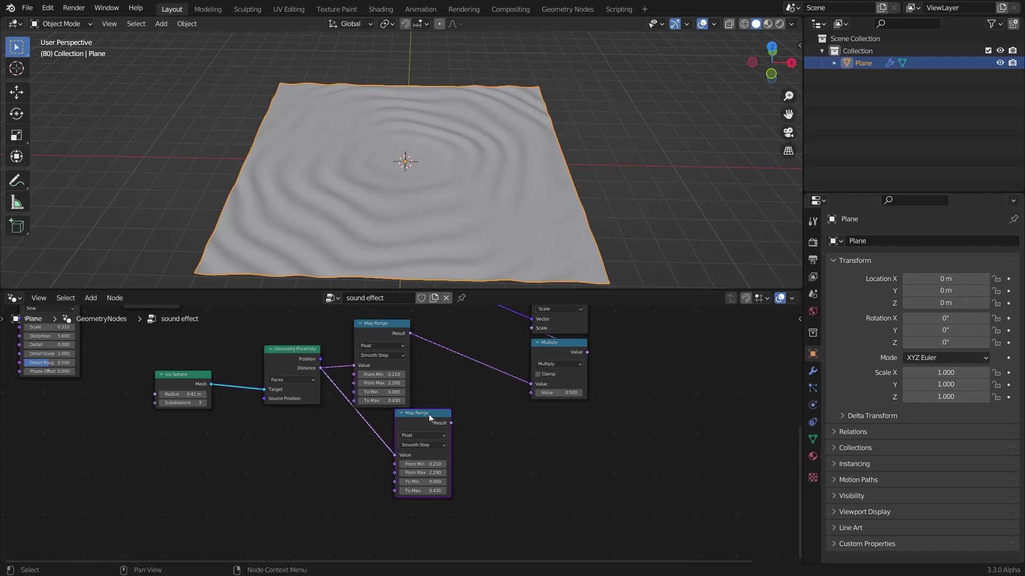
# Step: Connect the duplicate Map Range's Result directly to the Scale node's Scale input to preview its effect
pyautogui.scroll(2, 425, 416)
pyautogui.moveTo(470, 416); pyautogui.dragTo(367, 479, button='middle')
pyautogui.scroll(2, 402, 435)
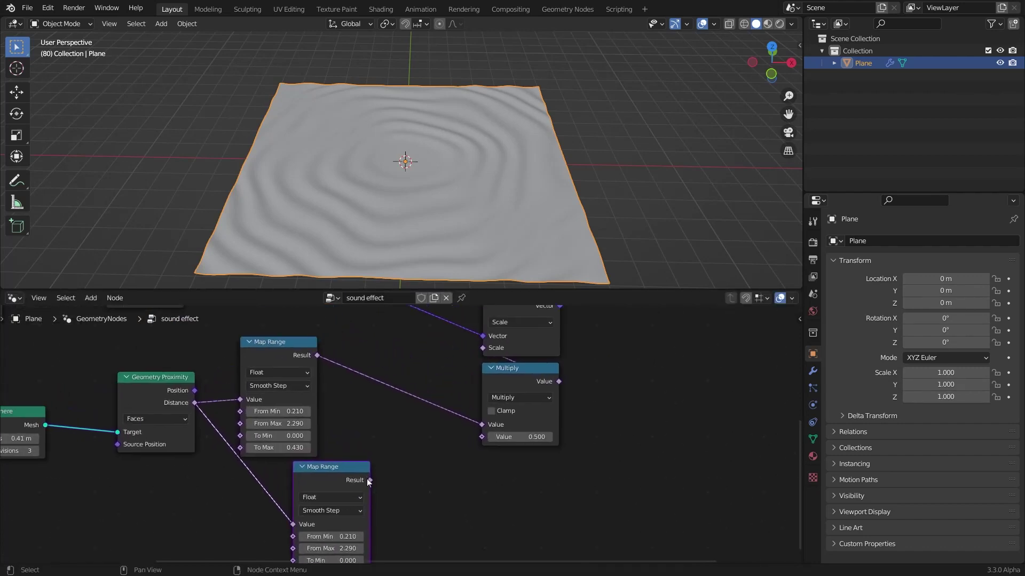
pyautogui.moveTo(367, 479); pyautogui.dragTo(483, 347)
pyautogui.moveTo(372, 424); pyautogui.dragTo(430, 345, button='middle')
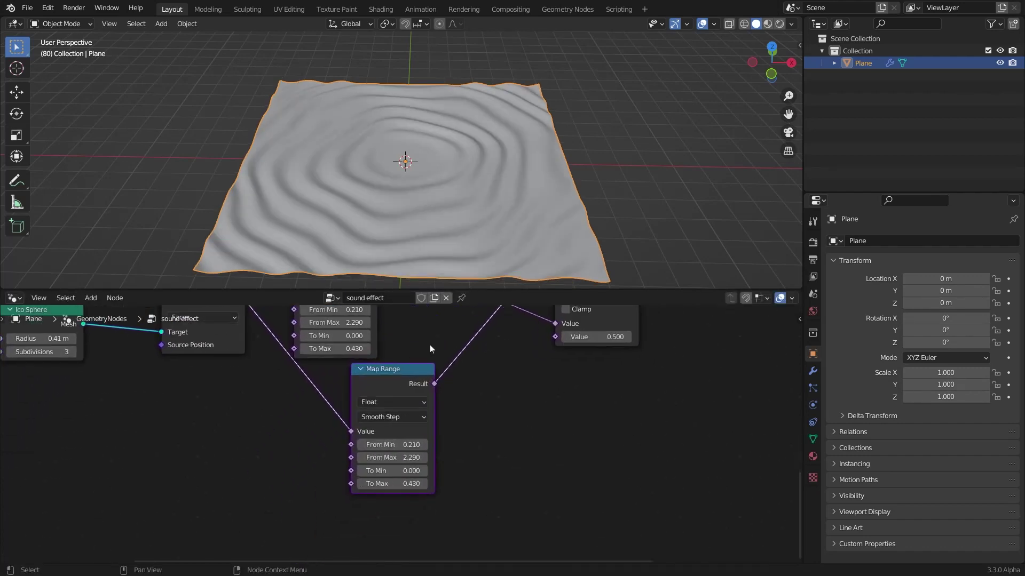
# Step: Set the duplicate Map Range node's From Min to 6.710
pyautogui.scroll(1, 397, 443)
pyautogui.moveTo(398, 445); pyautogui.dragTo(443, 445)
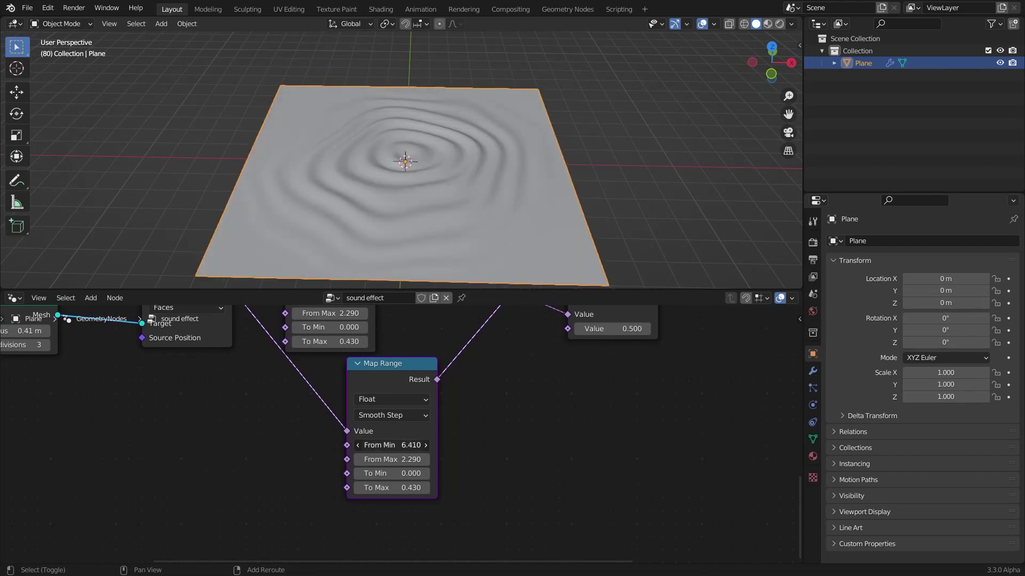
pyautogui.moveTo(420, 445); pyautogui.dragTo(422, 445)
pyautogui.scroll(-2, 380, 449)
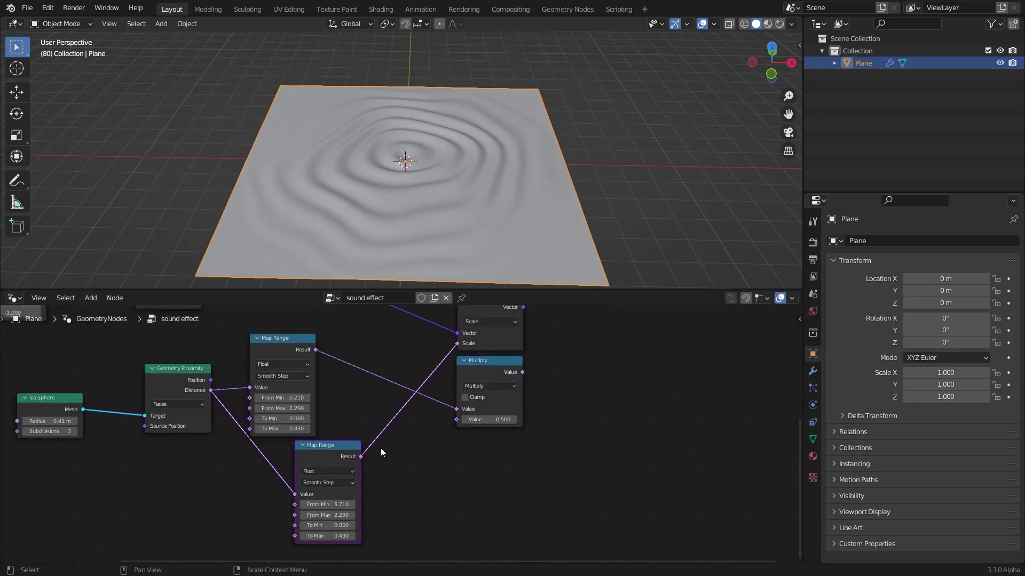
# Step: Feed the duplicate Map Range's Result into Multiply's second Value input and connect Multiply's output to the Scale node's Scale input
pyautogui.scroll(-1, 463, 422)
pyautogui.moveTo(495, 350); pyautogui.dragTo(369, 514, button='middle')
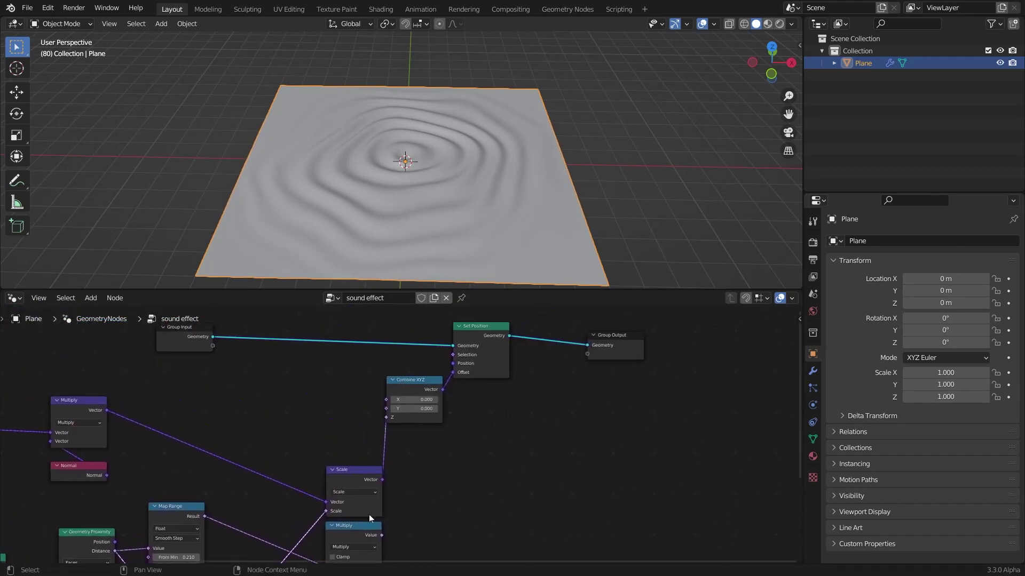
pyautogui.click(478, 349)
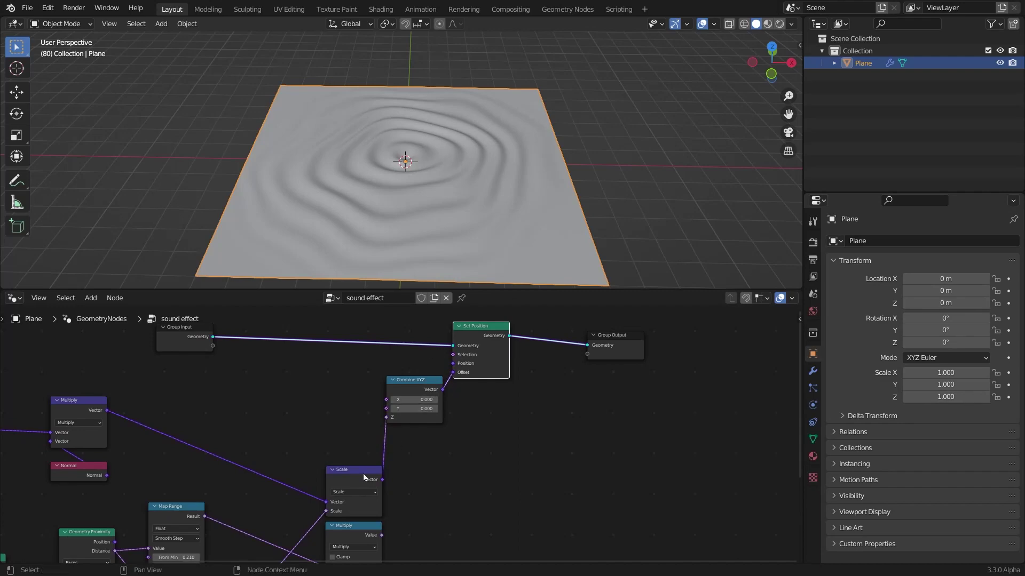
pyautogui.moveTo(362, 474); pyautogui.dragTo(422, 368, button='middle')
pyautogui.scroll(4, 422, 369)
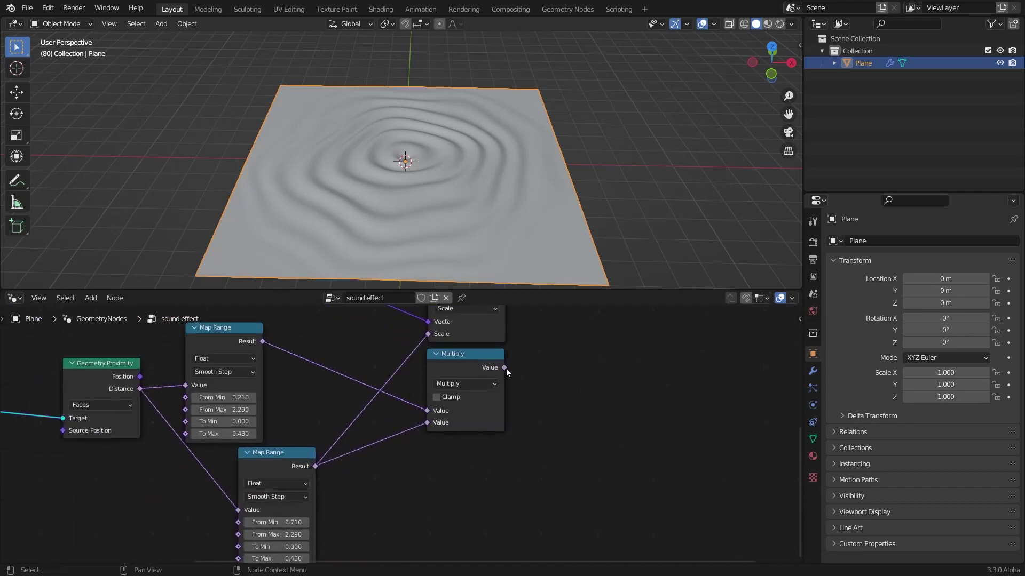
pyautogui.moveTo(505, 367); pyautogui.dragTo(429, 335)
pyautogui.scroll(-2, 439, 376)
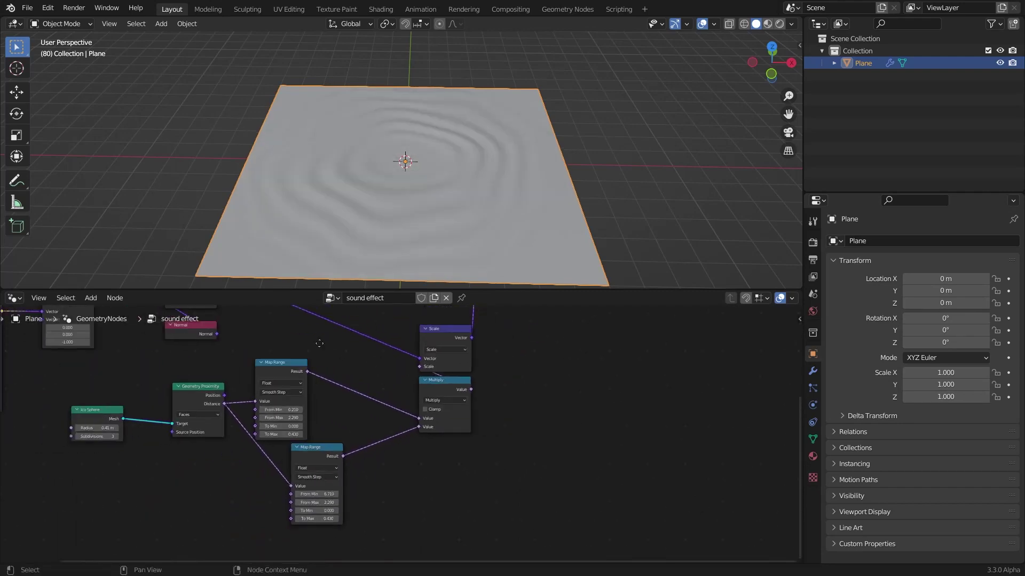
# Step: Set the duplicate Map Range's To Max to about 0.810 and increase the original Map Range's To Max
pyautogui.moveTo(318, 343); pyautogui.dragTo(342, 395, button='middle')
pyautogui.scroll(-2, 368, 196)
pyautogui.moveTo(368, 197); pyautogui.dragTo(380, 185, button='middle')
pyautogui.scroll(3, 443, 192)
pyautogui.moveTo(322, 454); pyautogui.dragTo(379, 330, button='middle')
pyautogui.scroll(1, 380, 330)
pyautogui.scroll(1, 370, 459)
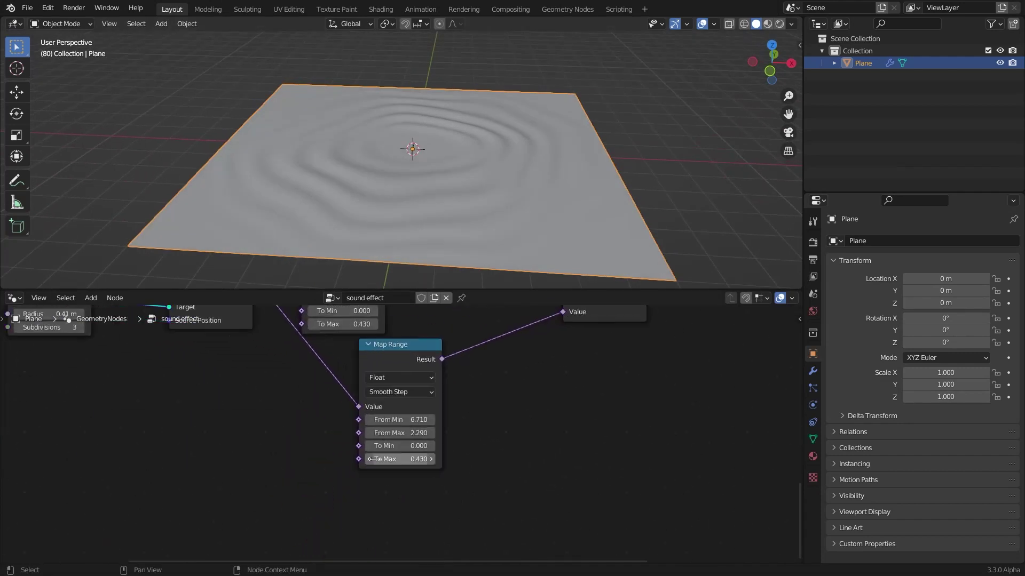
pyautogui.moveTo(385, 458); pyautogui.dragTo(446, 459)
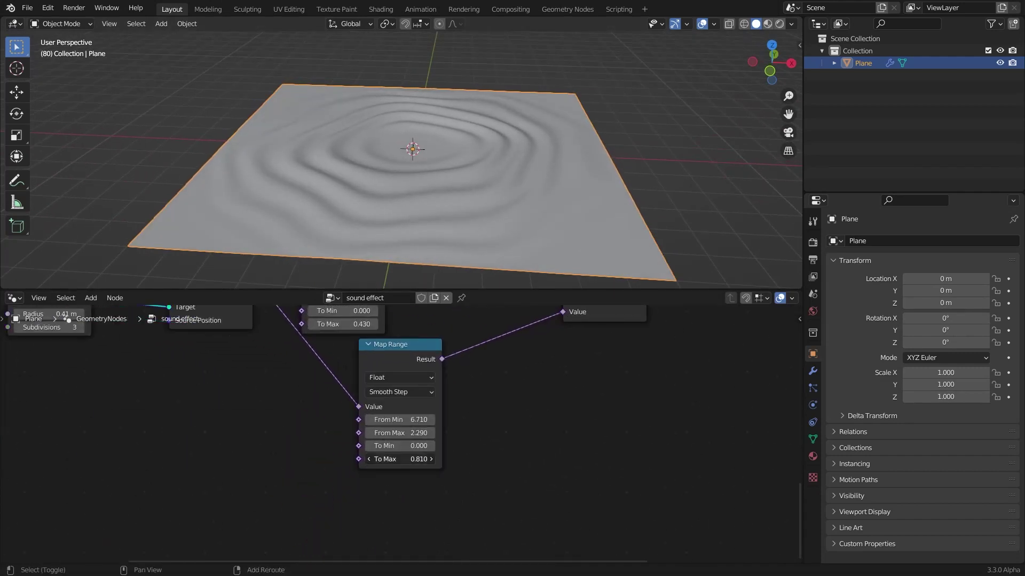
pyautogui.moveTo(299, 395); pyautogui.dragTo(374, 528, button='middle')
pyautogui.scroll(1, 374, 528)
pyautogui.moveTo(416, 451); pyautogui.dragTo(440, 451)
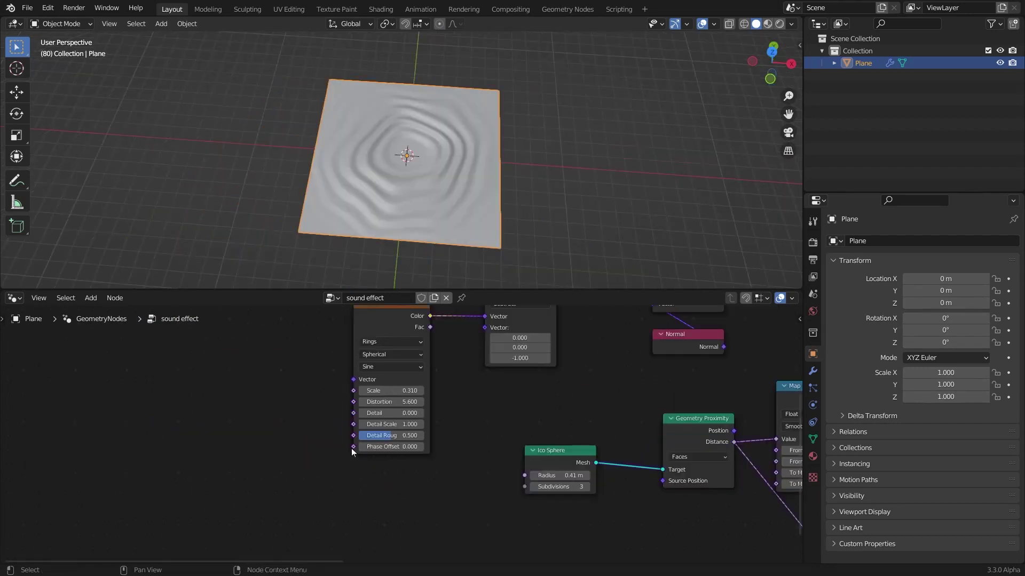
# Step: Add a Scene Time node feeding Seconds into the Wave Texture's Phase Offset, placed with space between the two nodes
pyautogui.moveTo(353, 447); pyautogui.dragTo(139, 426)
pyautogui.write('sce')
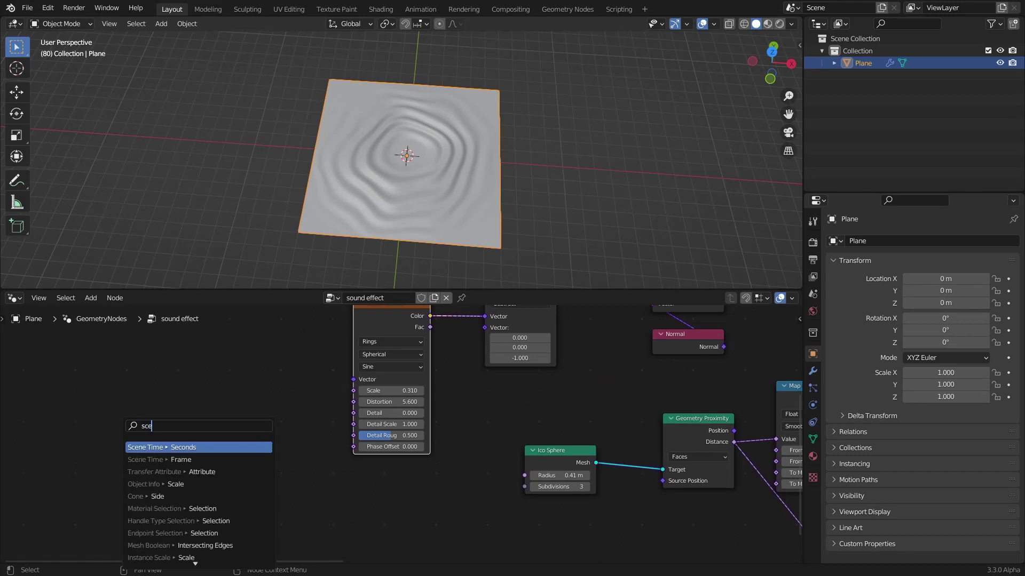
pyautogui.press('Return')
pyautogui.click(248, 434)
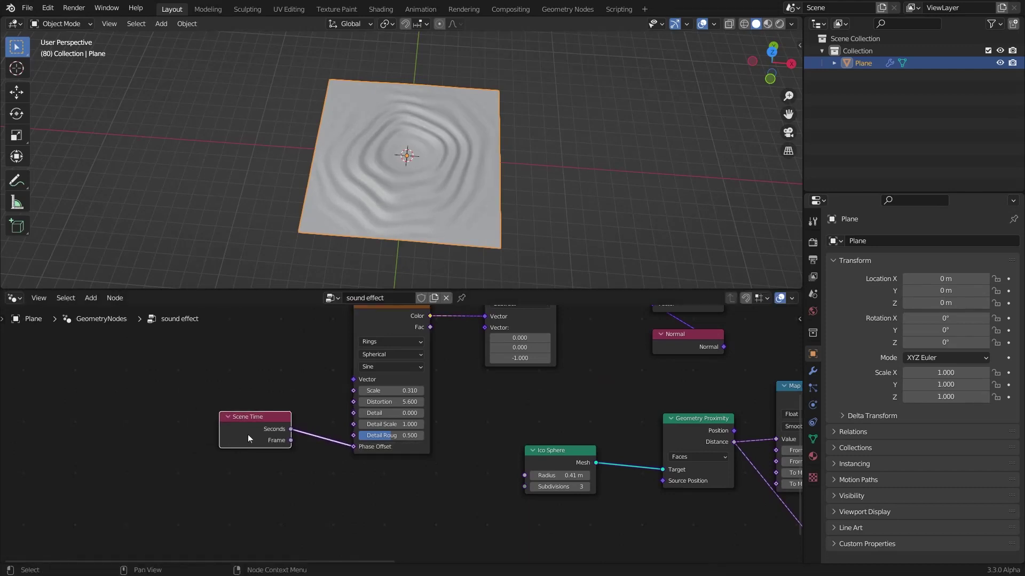
pyautogui.moveTo(248, 430); pyautogui.dragTo(134, 442)
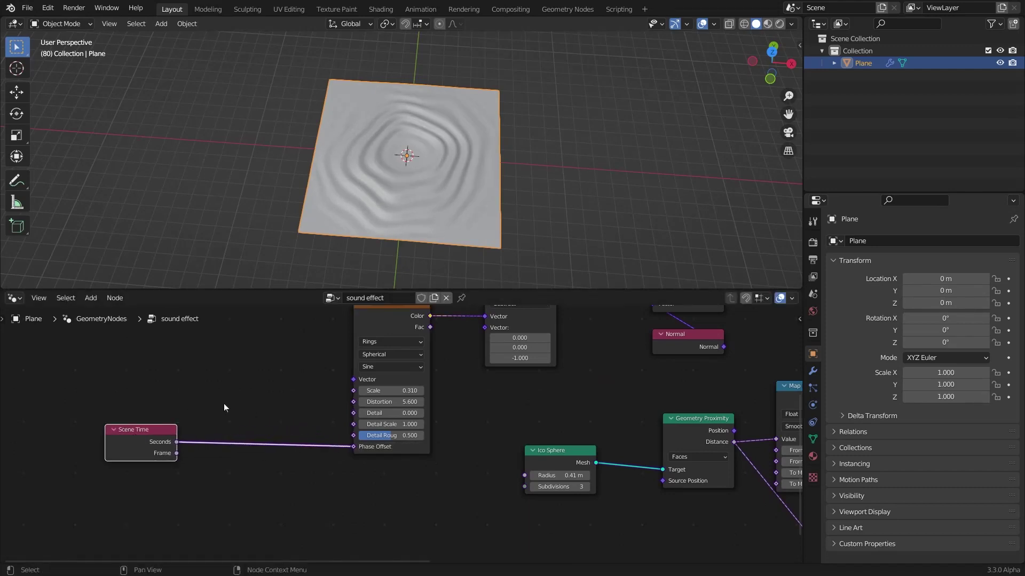
# Step: Play the animation briefly to check how the waves move
pyautogui.press('space')
pyautogui.scroll(4, 335, 214)
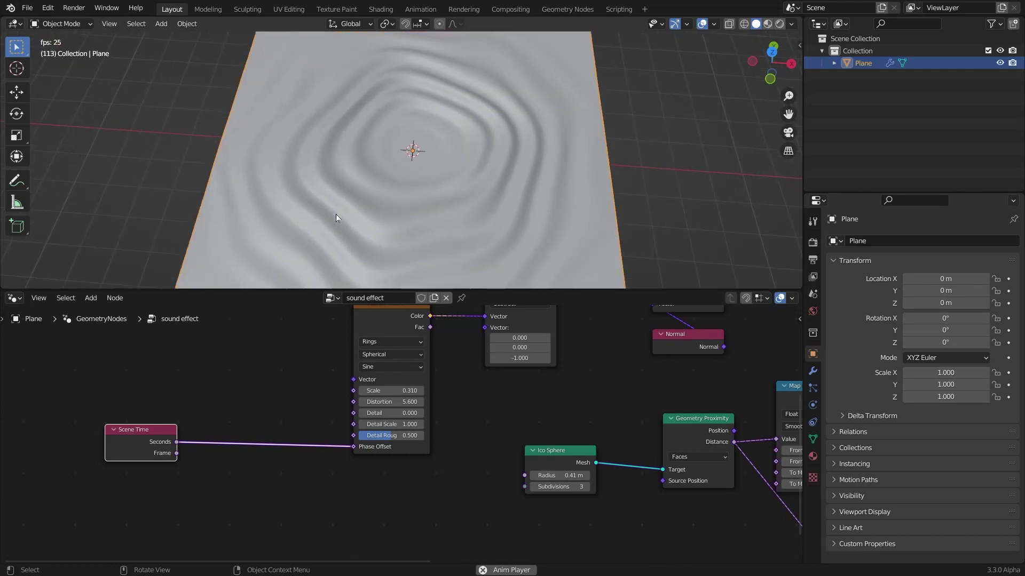
pyautogui.press('space')
# Step: Insert a Math node on the link between Scene Time's Seconds and the Wave Texture's Phase Offset
pyautogui.hotkey('shift', 'a')
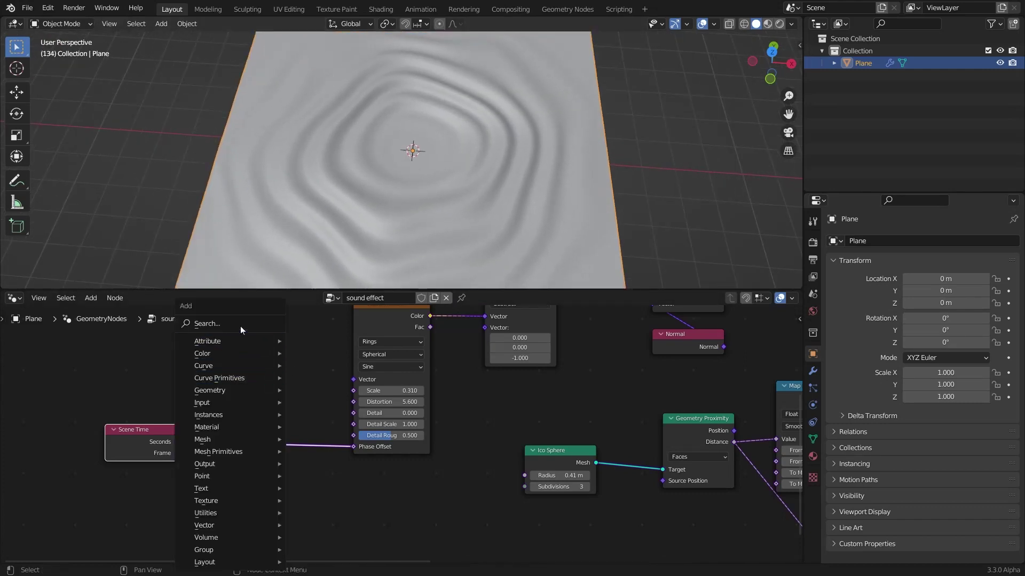
pyautogui.click(239, 325)
pyautogui.write('m')
pyautogui.press('Return')
pyautogui.click(238, 429)
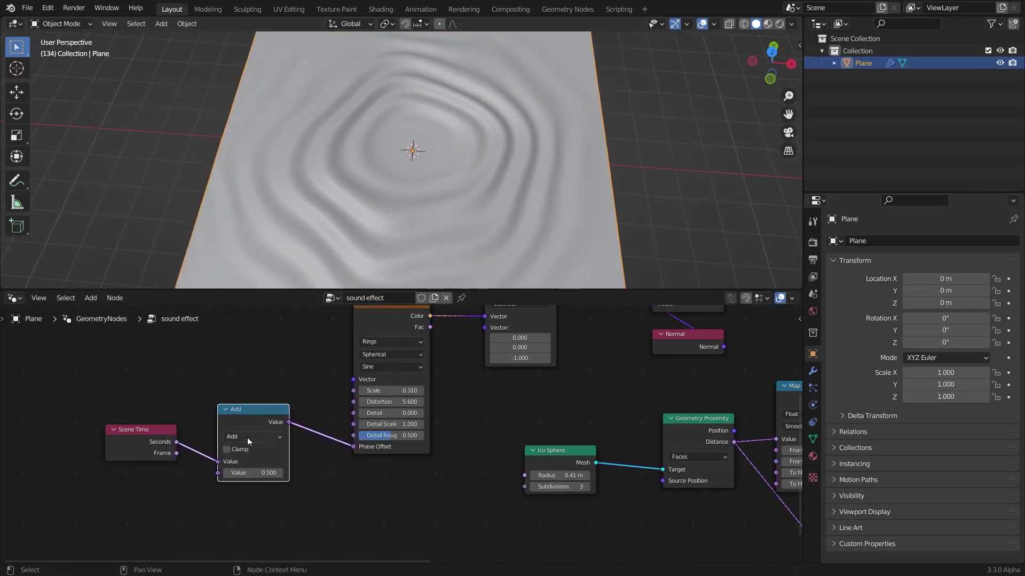
# Step: Set the Math node after Scene Time to Multiply with a value of -3
pyautogui.click(247, 437)
pyautogui.click(250, 460)
pyautogui.click(253, 472)
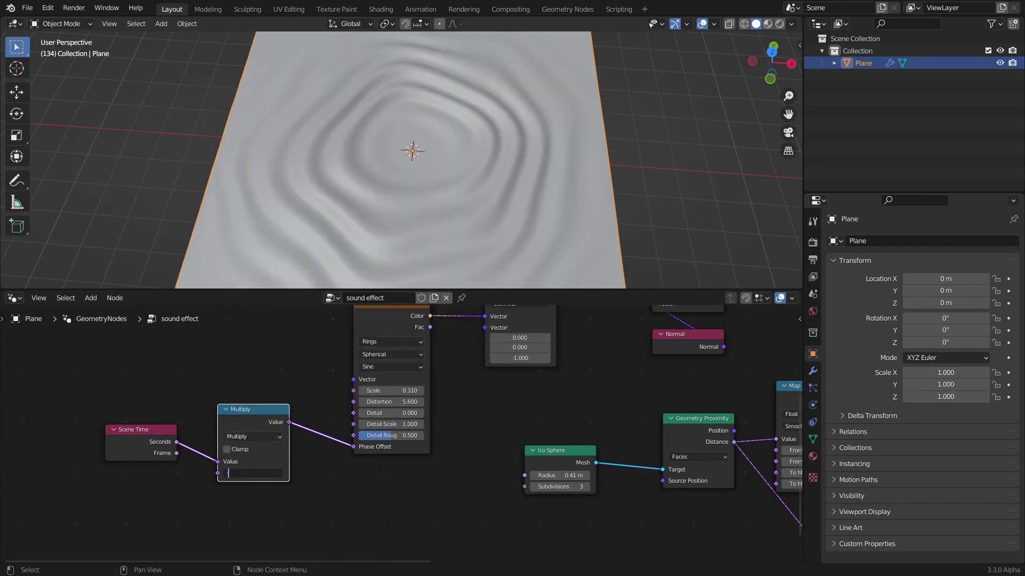
pyautogui.write('-3')
pyautogui.press('Return')
# Step: Play back the animation and examine the direction and speed of the waves from several angles
pyautogui.moveTo(501, 128); pyautogui.dragTo(421, 130, button='middle')
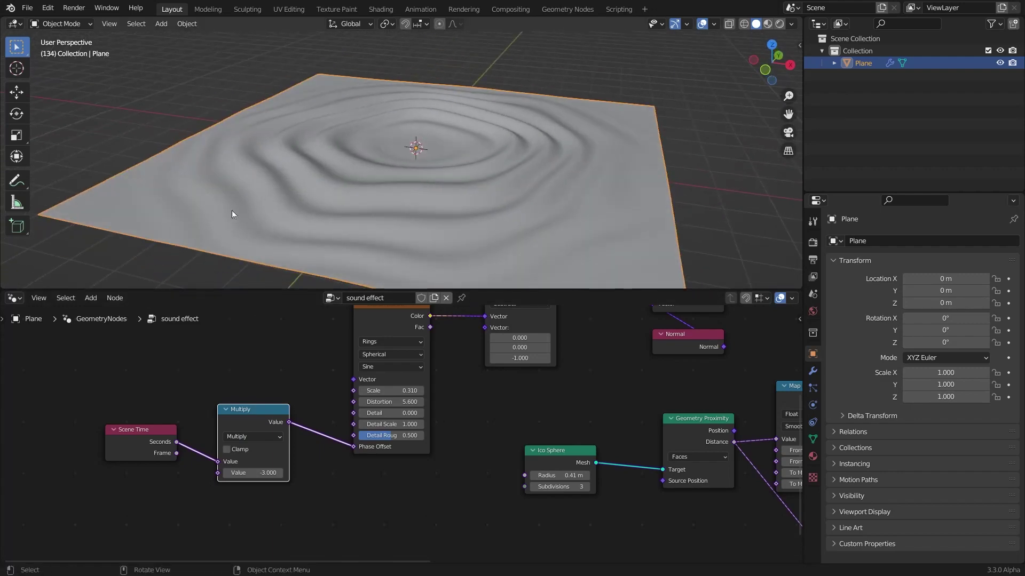
pyautogui.press('space')
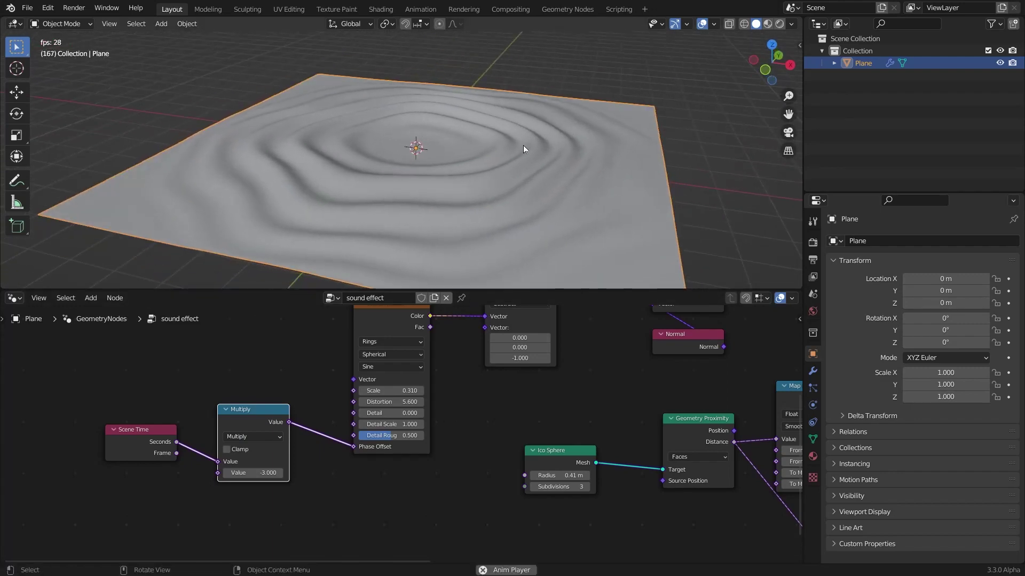
pyautogui.moveTo(523, 145); pyautogui.dragTo(522, 201, button='middle')
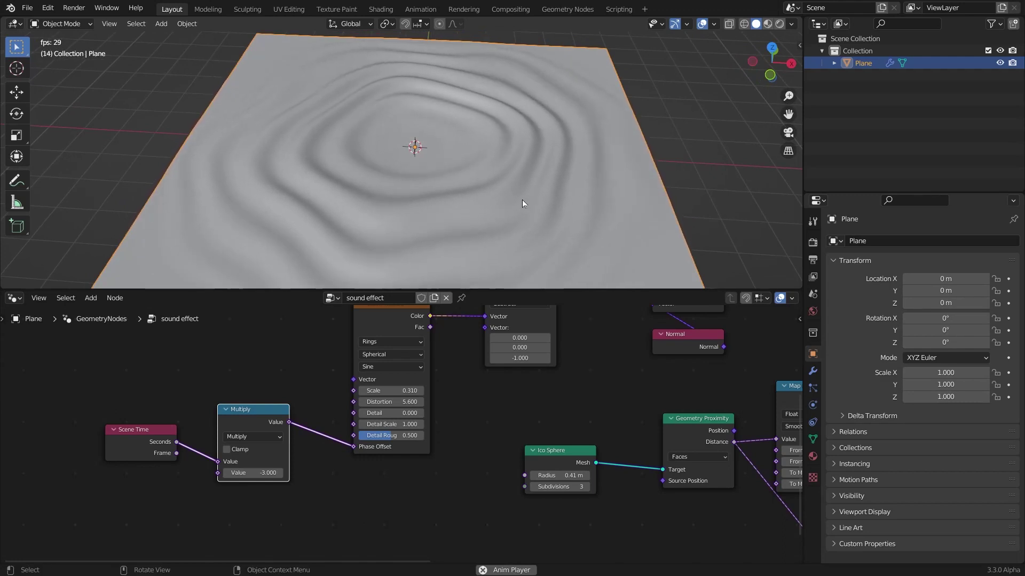
pyautogui.press('space')
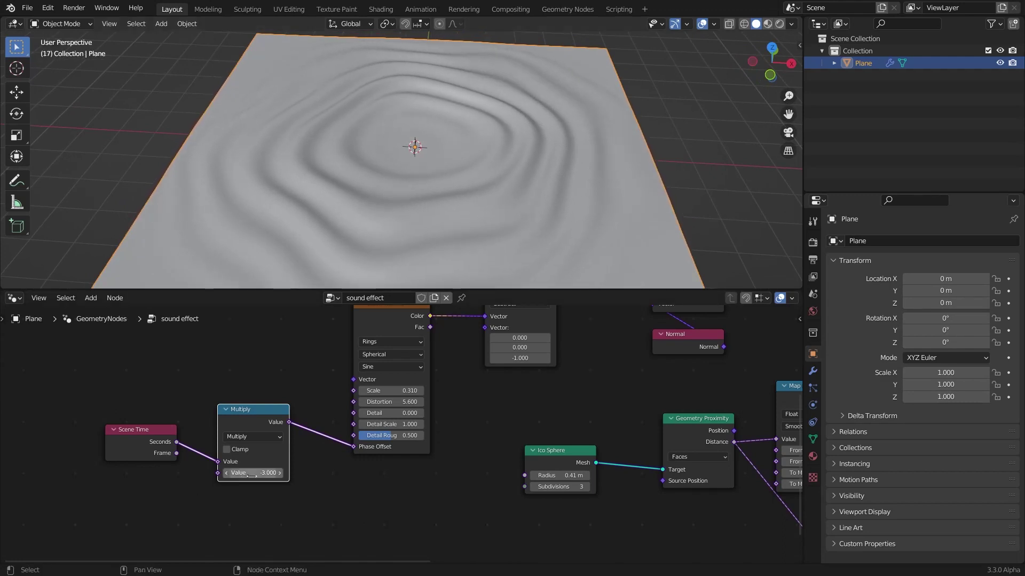
pyautogui.moveTo(253, 473)
pyautogui.mouseDown()
pyautogui.moveTo(237, 473)
pyautogui.moveTo(253, 472)
pyautogui.mouseUp()
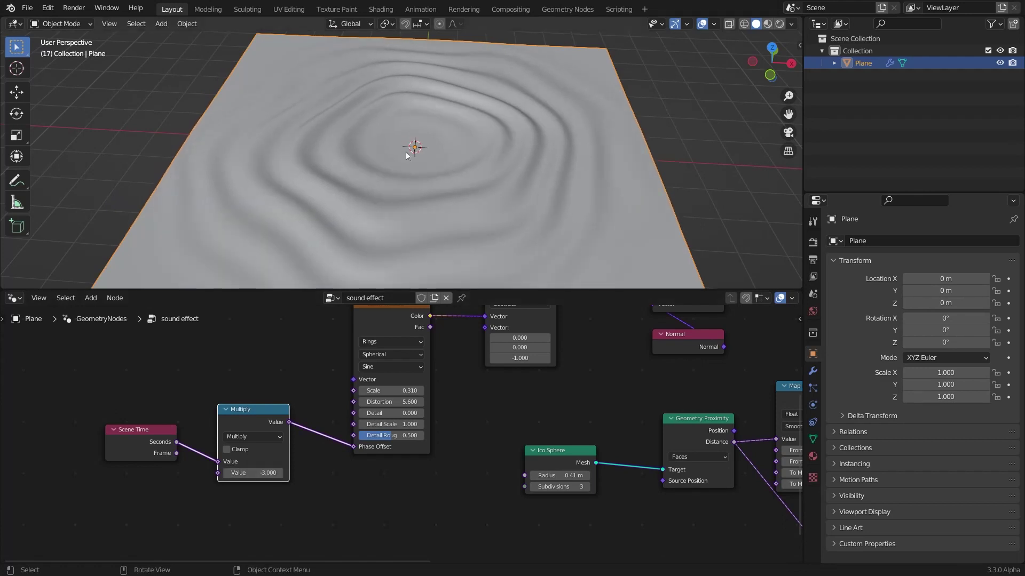
pyautogui.scroll(-3, 405, 203)
pyautogui.moveTo(414, 201); pyautogui.dragTo(405, 216, button='middle')
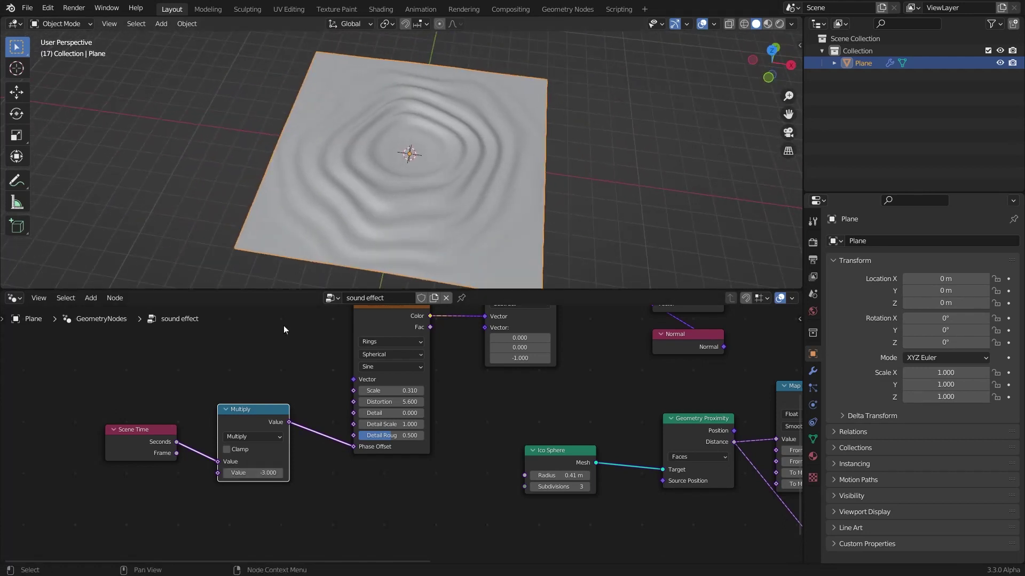
pyautogui.moveTo(255, 474); pyautogui.dragTo(255, 474)
pyautogui.moveTo(330, 245); pyautogui.dragTo(349, 209, button='middle')
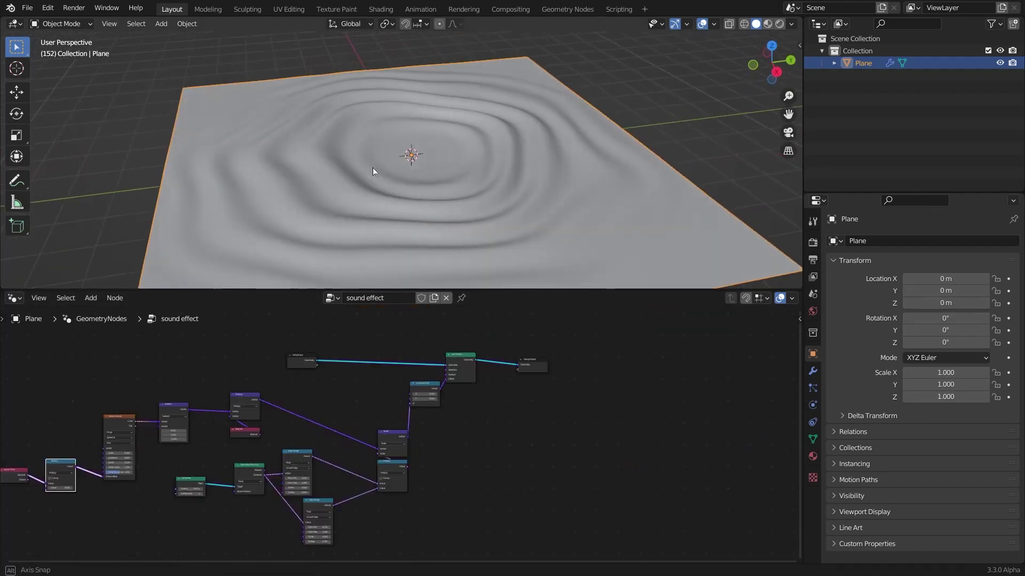
# Step: Move the Group Output node well away from Set Position to make room for more nodes between them
pyautogui.moveTo(444, 394); pyautogui.dragTo(305, 423, button='middle')
pyautogui.scroll(2, 305, 422)
pyautogui.moveTo(272, 427); pyautogui.dragTo(411, 427)
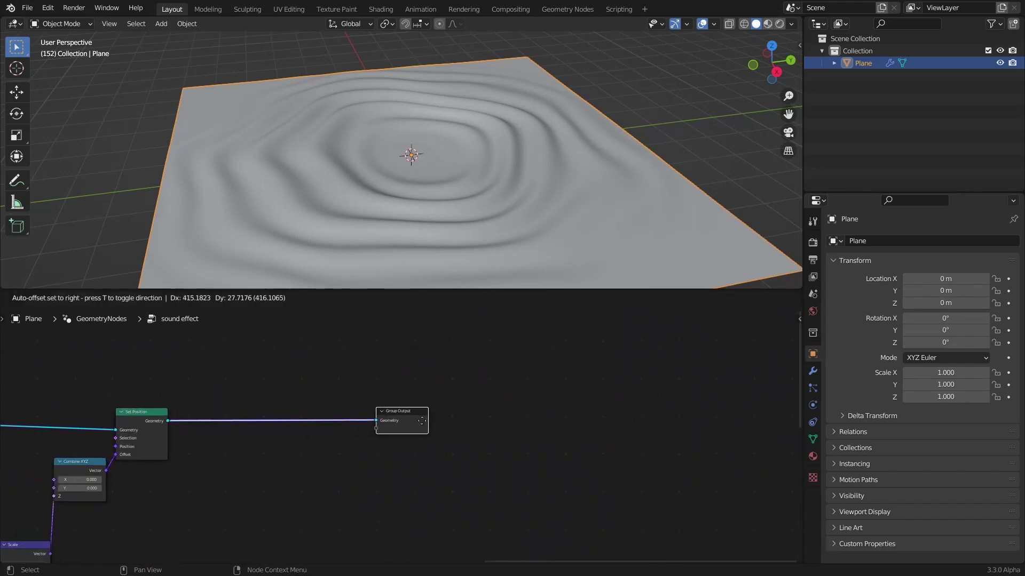
pyautogui.scroll(3, 402, 165)
pyautogui.scroll(-3, 441, 139)
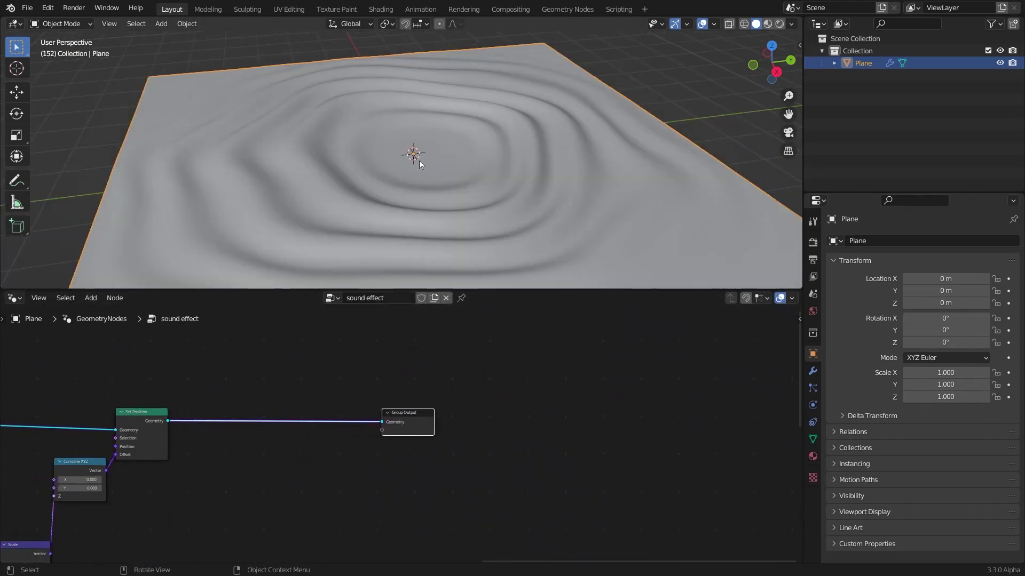
pyautogui.scroll(-5, 415, 152)
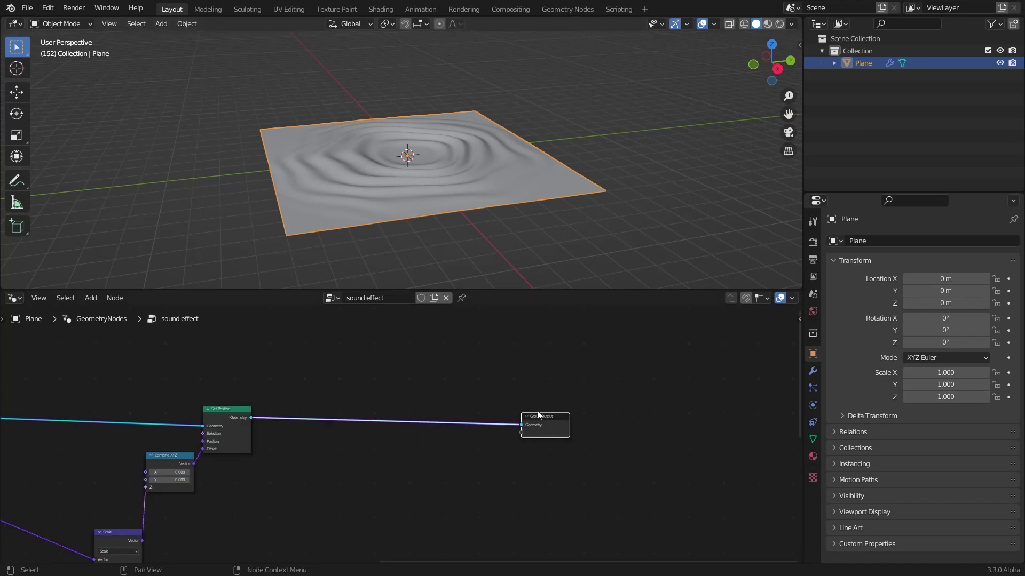
pyautogui.moveTo(537, 412); pyautogui.dragTo(615, 412)
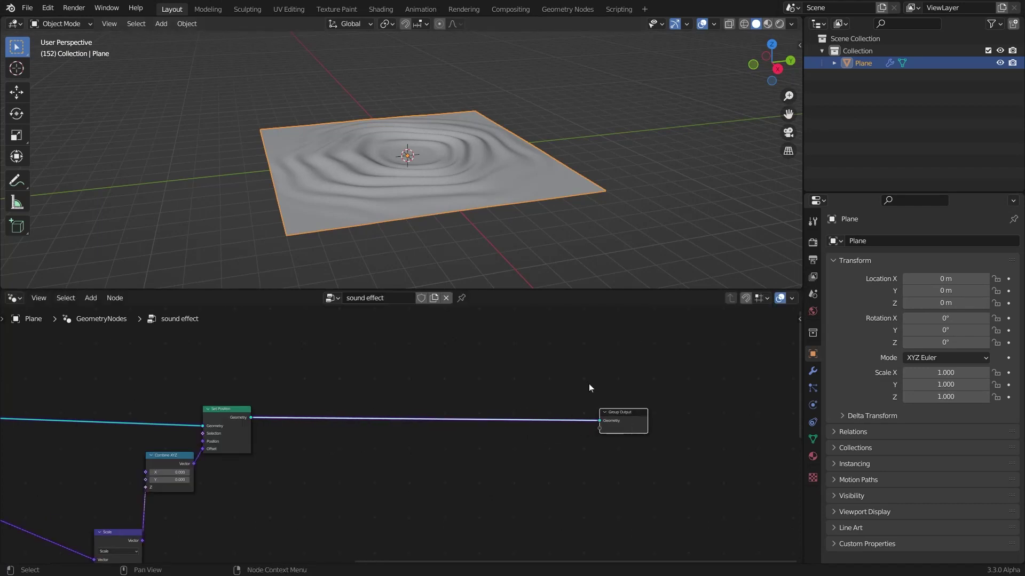
# Step: Insert an Instance on Points node on the link between Set Position and Group Output
pyautogui.click(588, 383)
pyautogui.hotkey('shift', 'a')
pyautogui.click(407, 327)
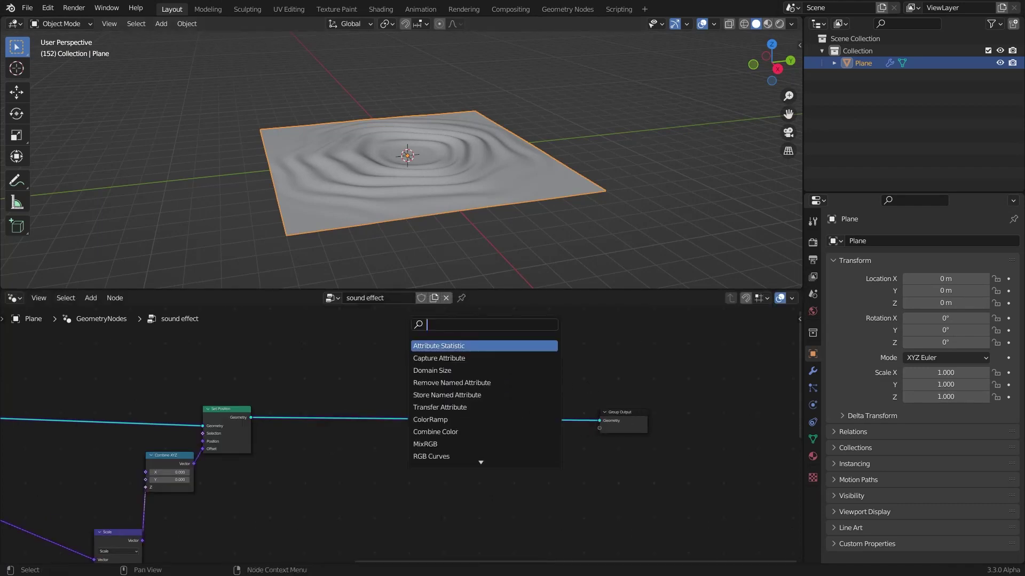
pyautogui.write('inst')
pyautogui.press('Down')
pyautogui.press('Down')
pyautogui.press('Down')
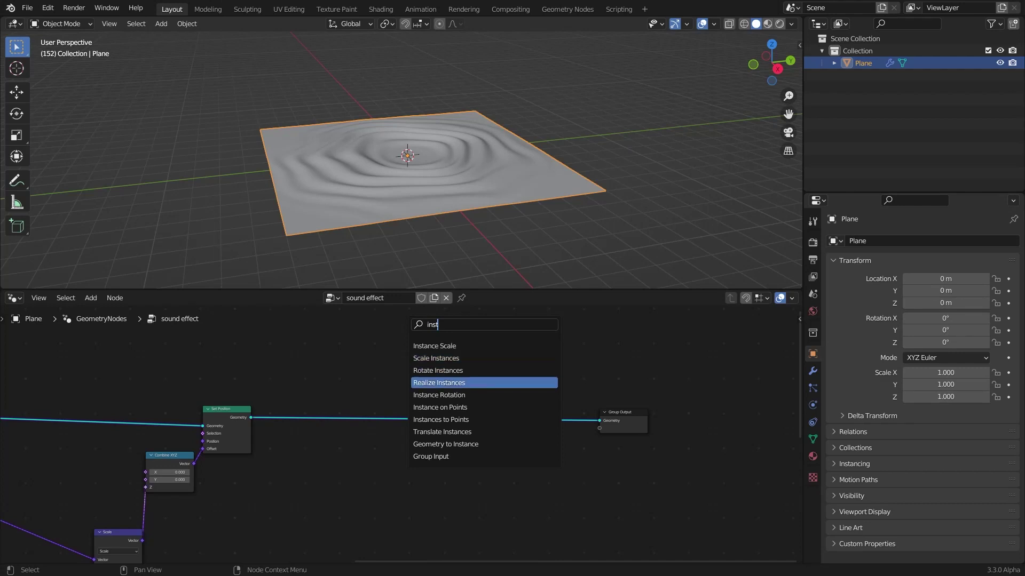
pyautogui.press('Down')
pyautogui.press('Down')
pyautogui.press('Return')
pyautogui.click(544, 464)
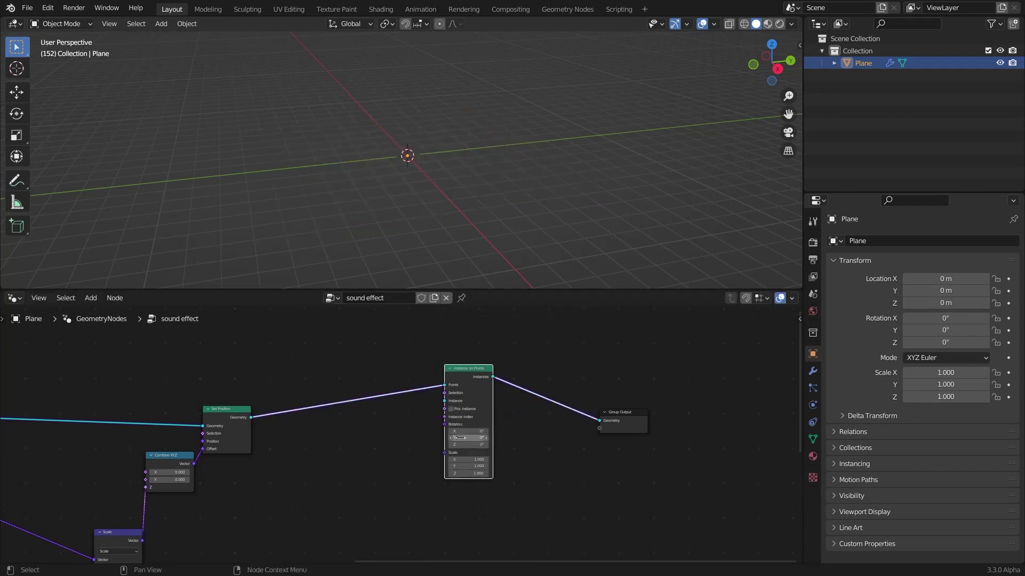
# Step: Add an Ico Sphere node feeding the Instance input of Instance on Points, placed between it and Set Position
pyautogui.moveTo(313, 482); pyautogui.dragTo(508, 402, button='middle')
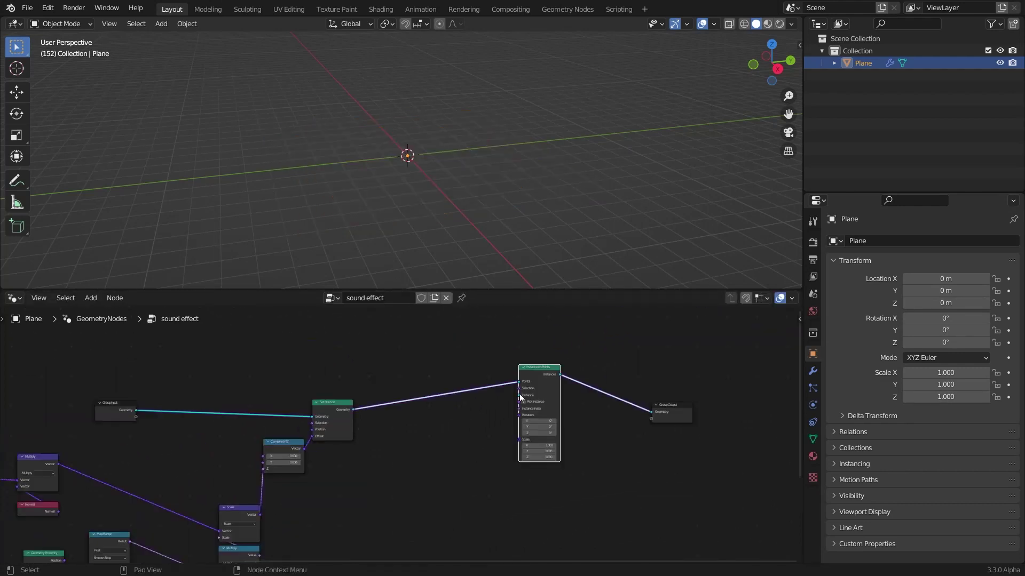
pyautogui.moveTo(519, 395); pyautogui.dragTo(309, 418)
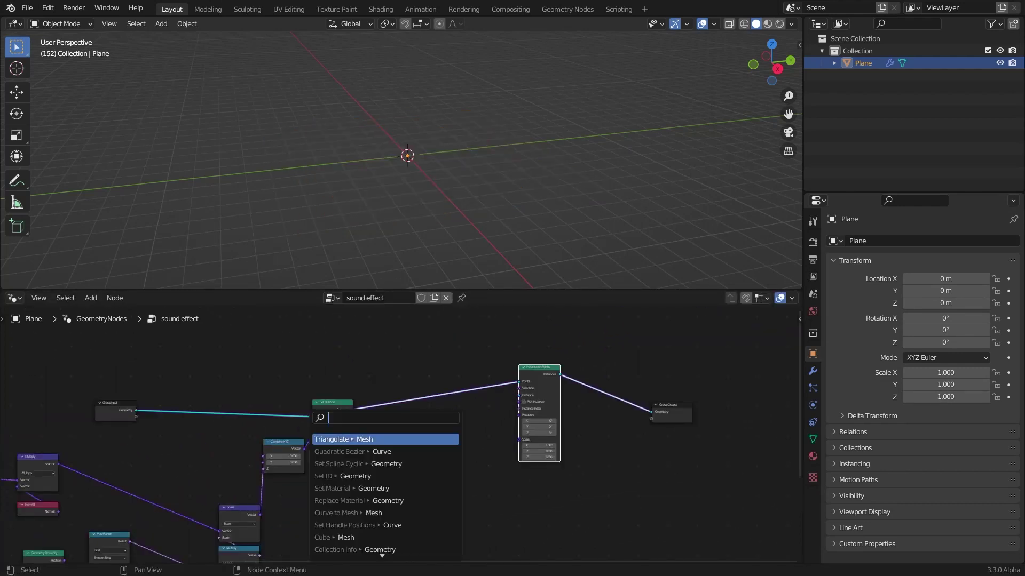
pyautogui.write('ic')
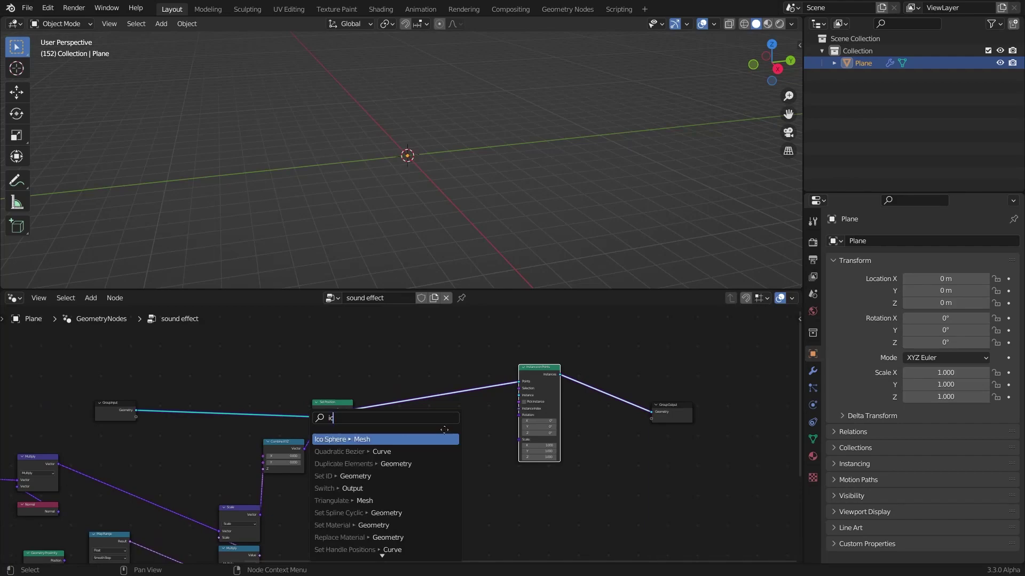
pyautogui.press('Return')
pyautogui.click(431, 438)
# Step: Set the instanced Ico Sphere's radius to 0.02 m and its subdivisions to 2
pyautogui.scroll(1, 432, 433)
pyautogui.scroll(2, 430, 283)
pyautogui.moveTo(427, 242); pyautogui.dragTo(425, 288, button='middle')
pyautogui.scroll(3, 474, 423)
pyautogui.moveTo(523, 434); pyautogui.dragTo(485, 434)
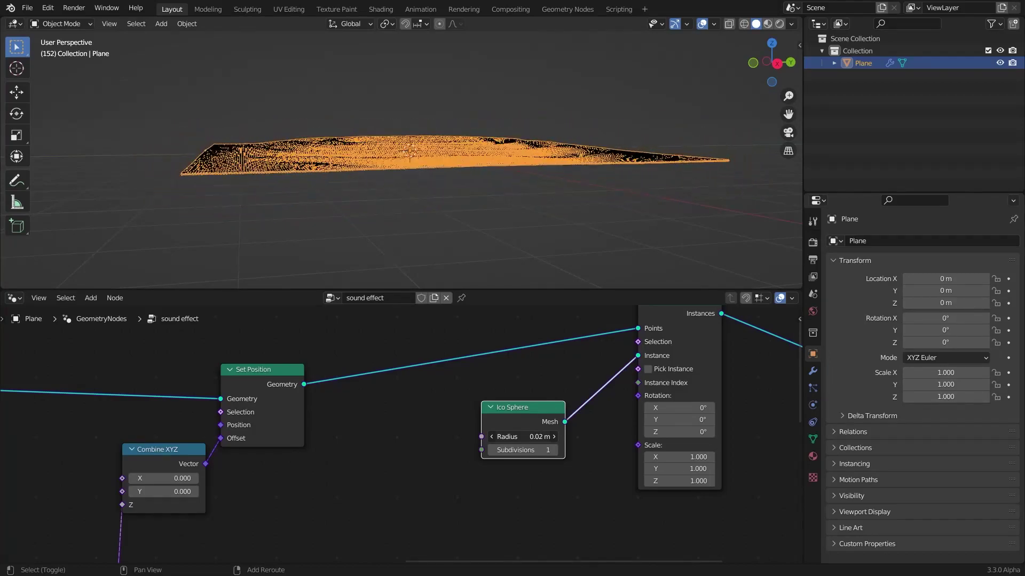
pyautogui.moveTo(447, 146); pyautogui.dragTo(426, 235, button='middle')
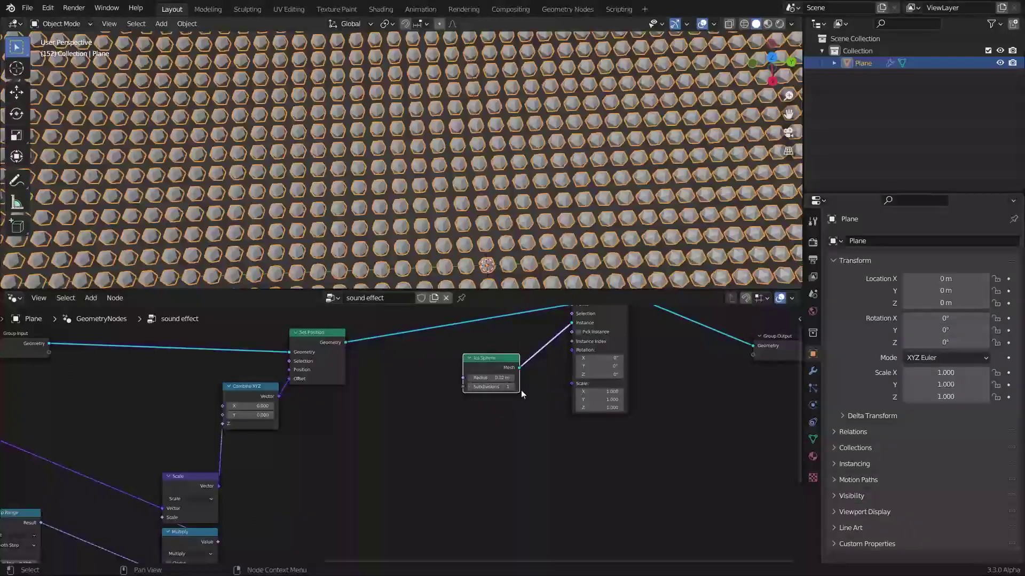
pyautogui.click(514, 388)
# Step: Connect the Map Ranges' Multiply output to Instance on Points' Scale and insert a Math node on that link
pyautogui.moveTo(249, 518); pyautogui.dragTo(279, 446, button='middle')
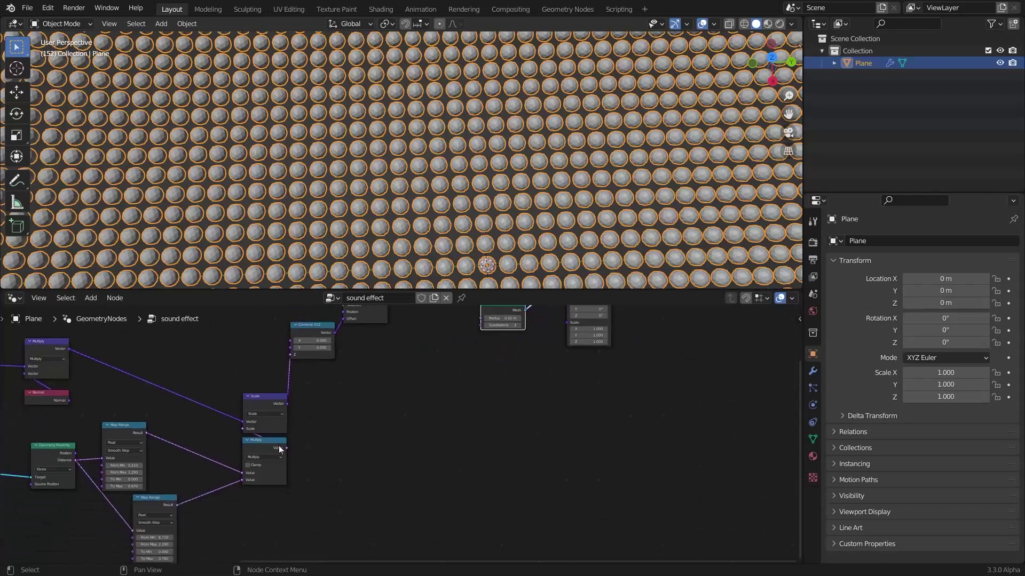
pyautogui.moveTo(284, 448); pyautogui.dragTo(572, 355)
pyautogui.hotkey('shift', 'a')
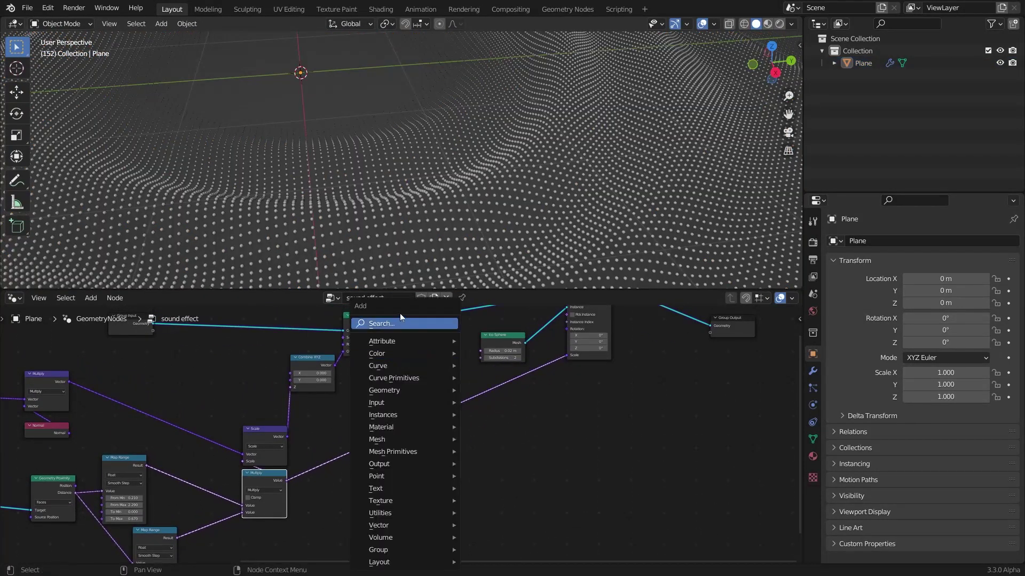
pyautogui.click(411, 323)
pyautogui.press('Return')
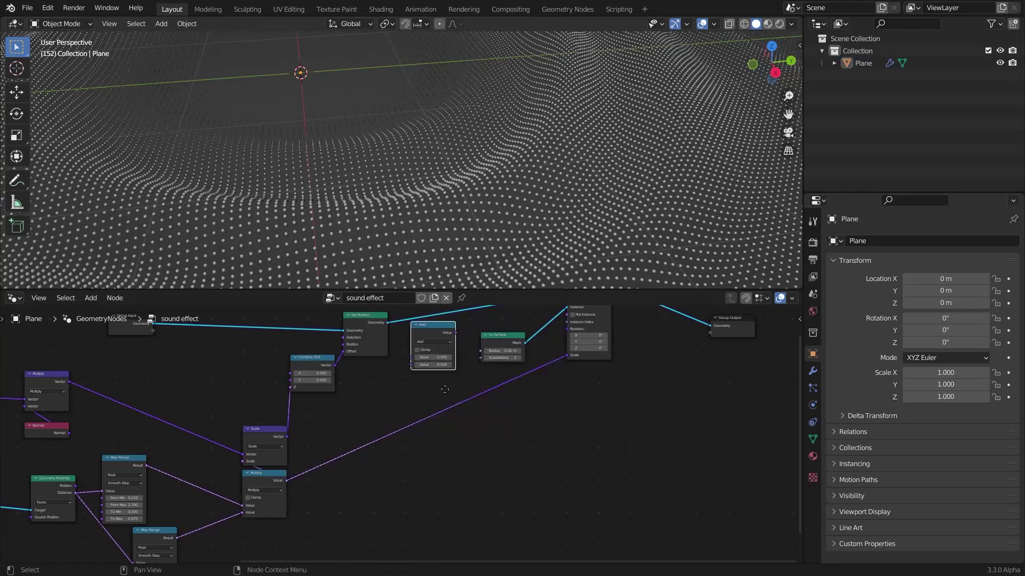
pyautogui.click(457, 404)
# Step: Set the Math node feeding the instance Scale to Multiply with a value of about 2.190
pyautogui.scroll(2, 424, 399)
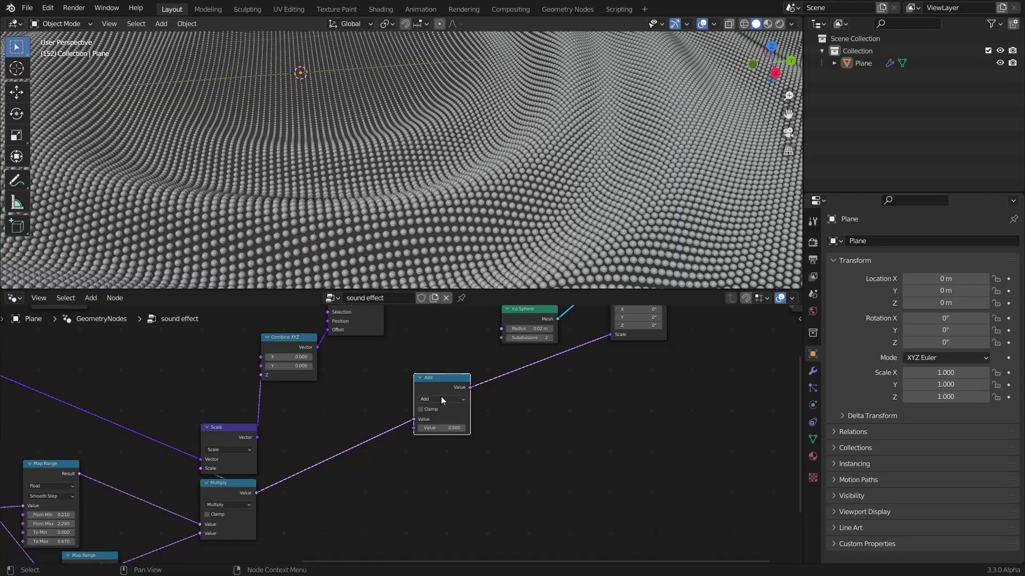
pyautogui.click(441, 398)
pyautogui.click(430, 442)
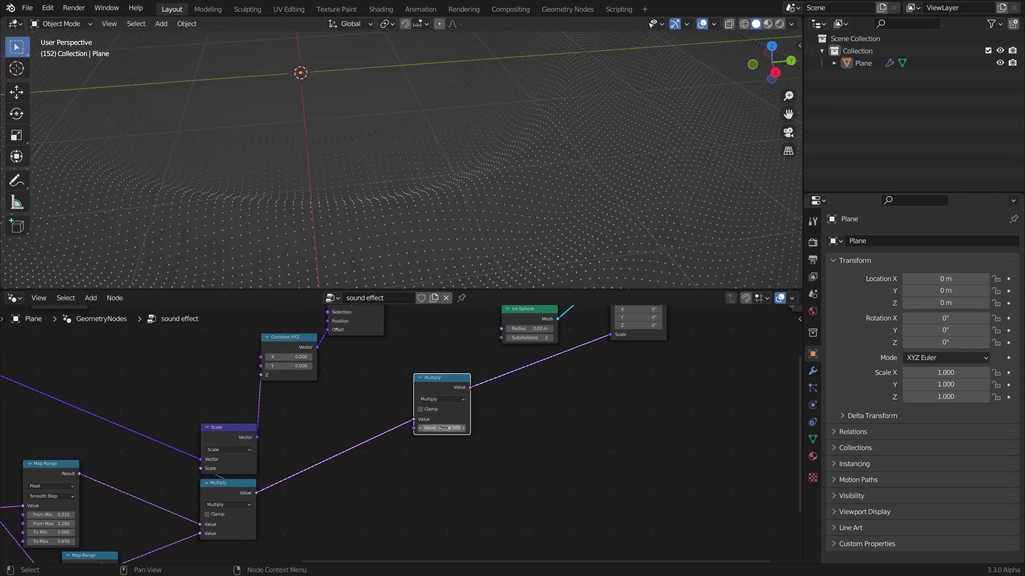
pyautogui.moveTo(442, 428); pyautogui.dragTo(493, 428)
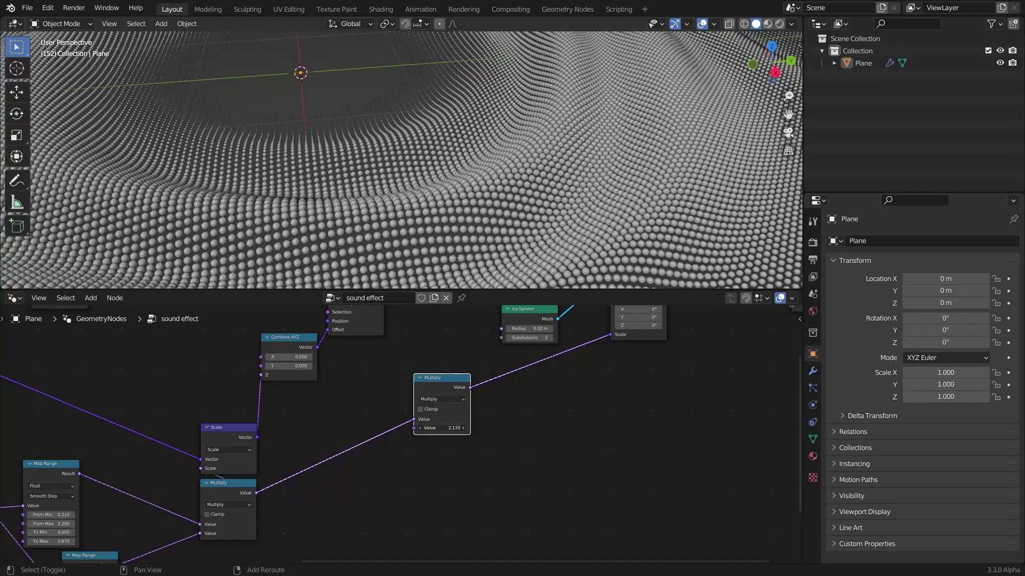
# Step: Play the animation and examine the instanced spheres up close and from farther away
pyautogui.scroll(-5, 469, 158)
pyautogui.press('space')
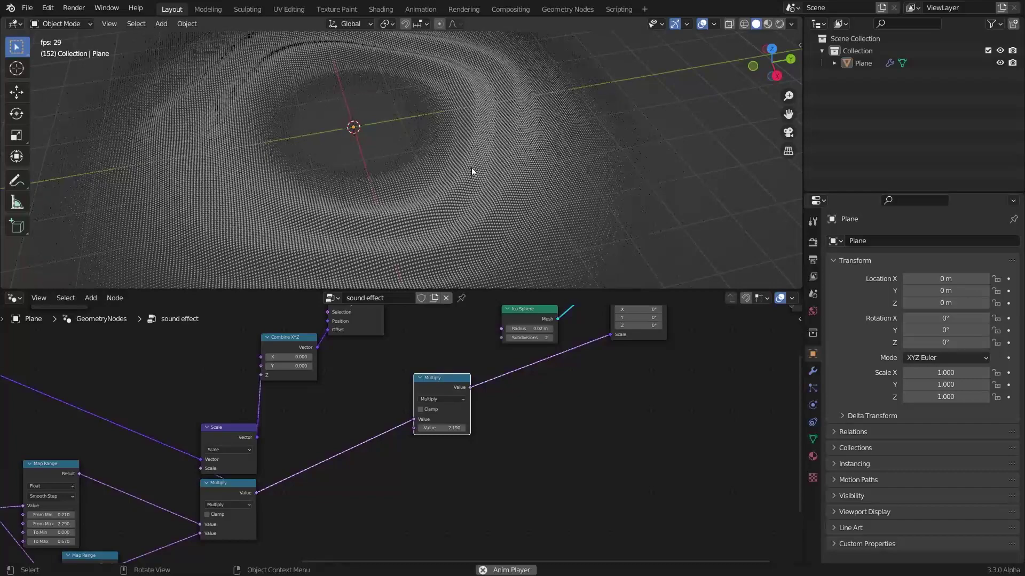
pyautogui.scroll(3, 471, 167)
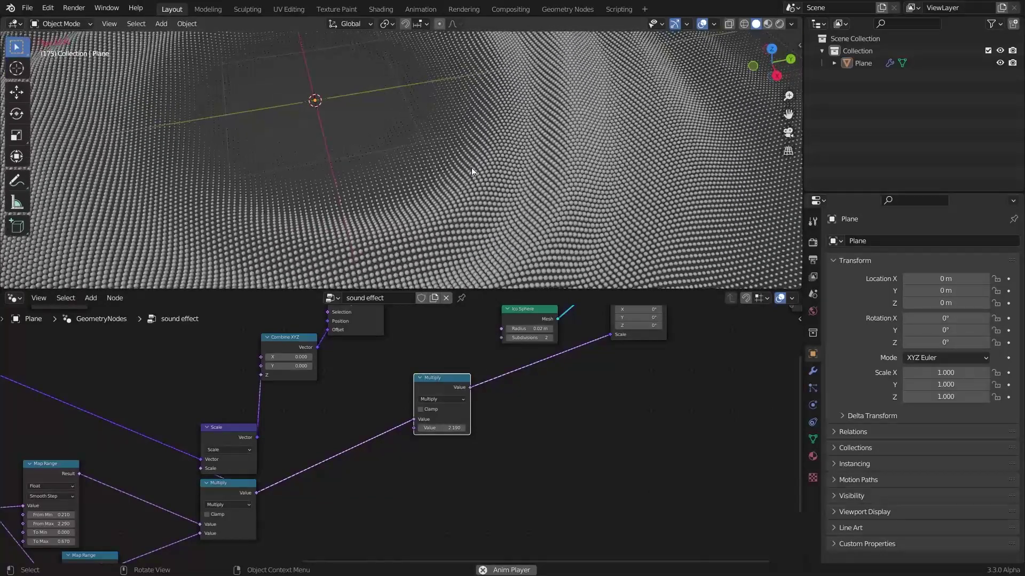
pyautogui.press('space')
pyautogui.scroll(-5, 472, 168)
pyautogui.moveTo(473, 178); pyautogui.dragTo(431, 172, button='middle')
pyautogui.scroll(2, 431, 172)
# Step: Select the sphere-covered plane, enter Edit Mode and run Un-Subdivide on its mesh
pyautogui.click(405, 155)
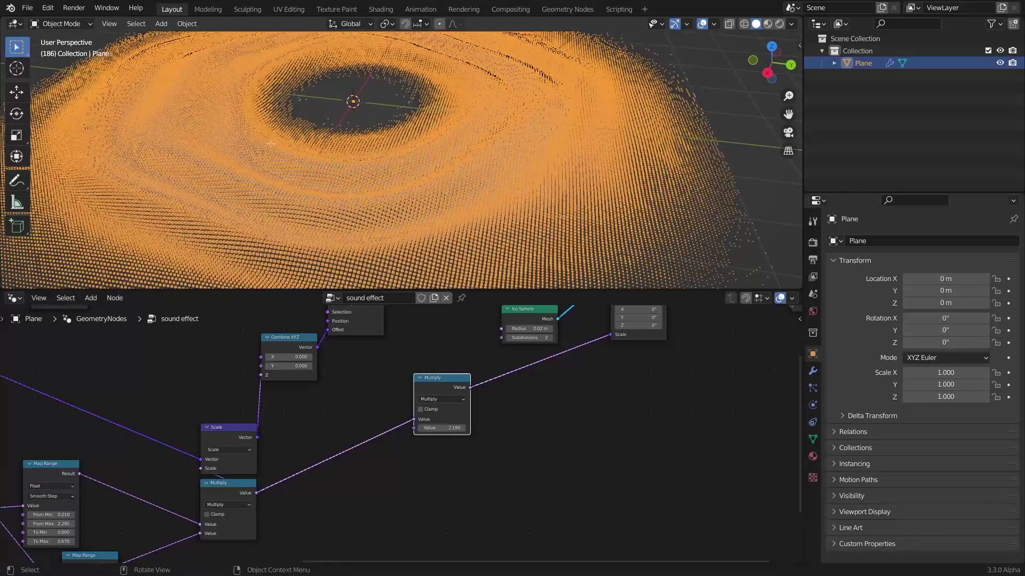
pyautogui.press('Tab')
pyautogui.moveTo(271, 143); pyautogui.dragTo(216, 142, button='middle')
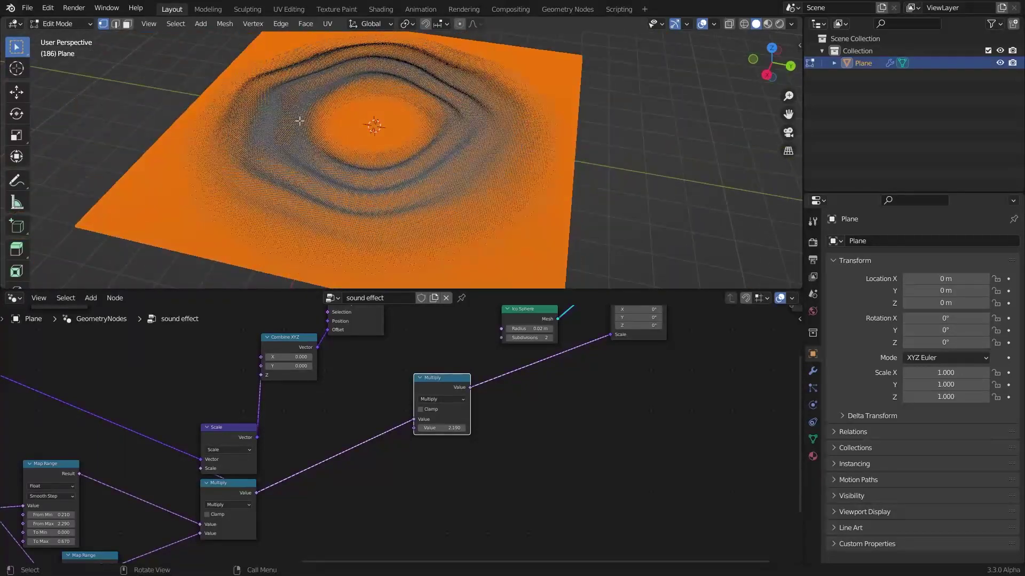
pyautogui.press('F3')
pyautogui.write('u')
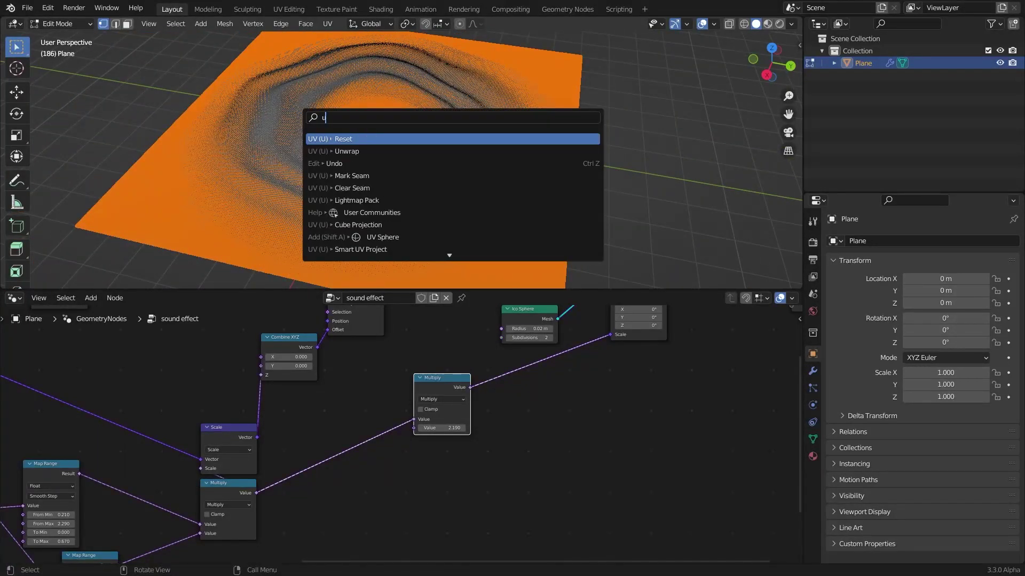
pyautogui.write('n')
pyautogui.press('Down')
pyautogui.press('Down')
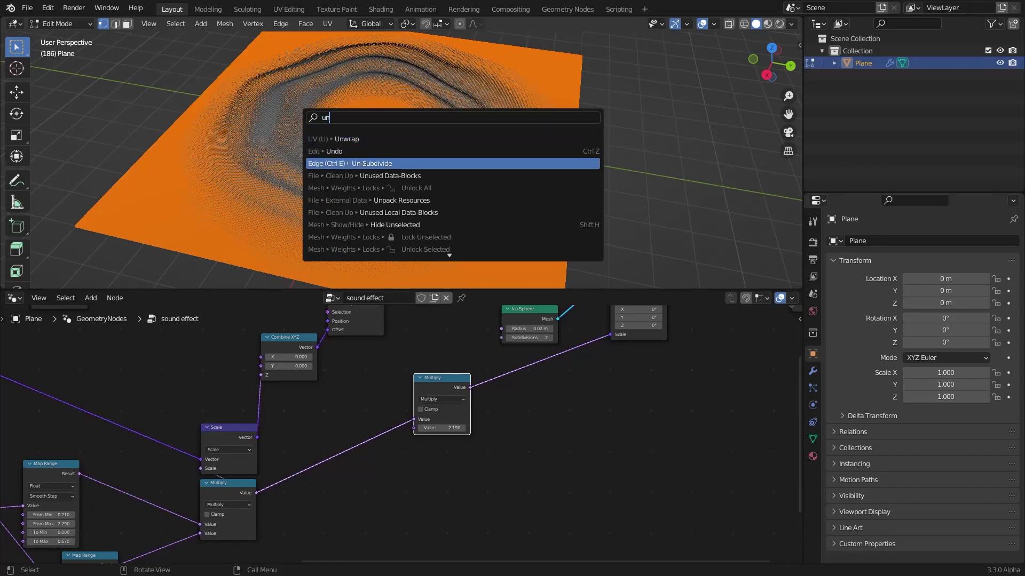
pyautogui.click(361, 165)
pyautogui.scroll(12, 363, 157)
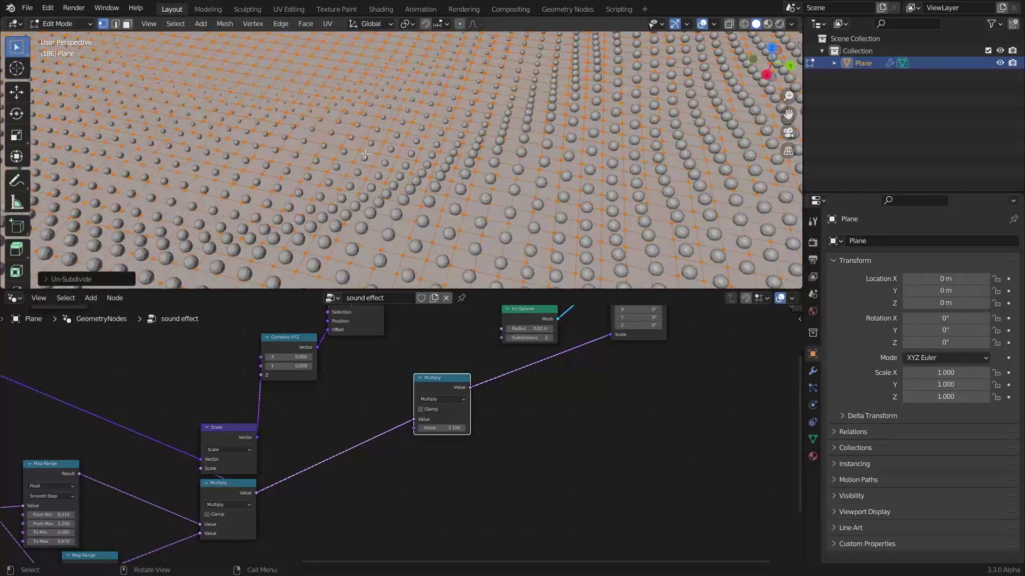
# Step: Scale the plane's whole mesh down to roughly two thirds of its size, return to Object Mode and deselect everything
pyautogui.scroll(-3, 364, 157)
pyautogui.moveTo(363, 157); pyautogui.dragTo(370, 177, button='middle')
pyautogui.scroll(-8, 370, 177)
pyautogui.press('s')
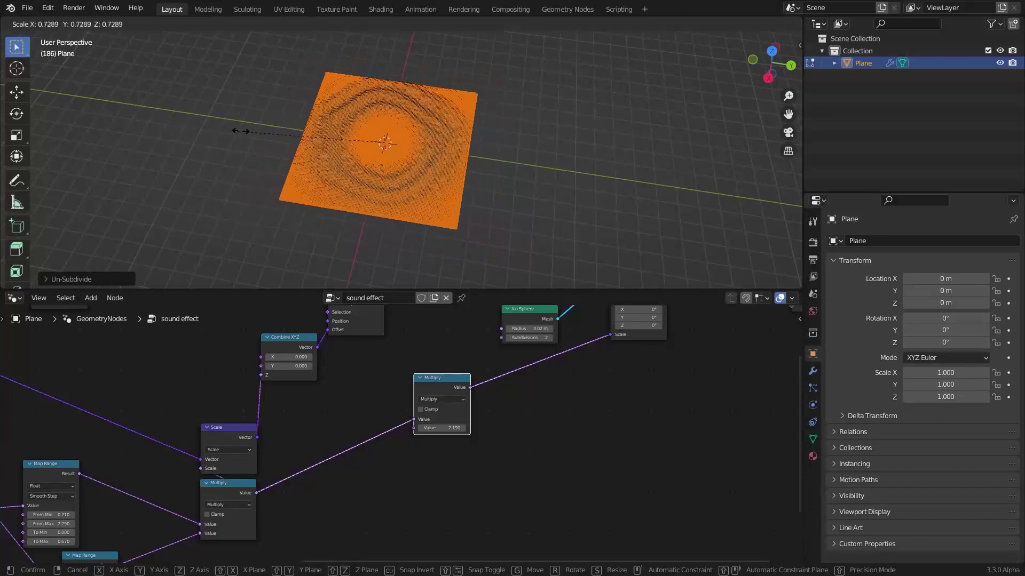
pyautogui.click(248, 131)
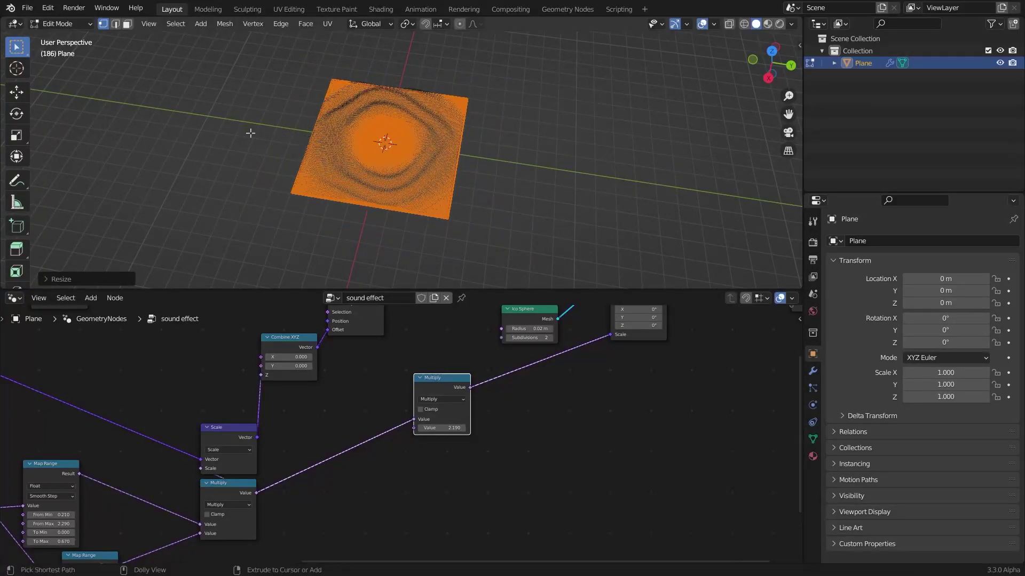
pyautogui.scroll(2, 311, 153)
pyautogui.scroll(4, 356, 157)
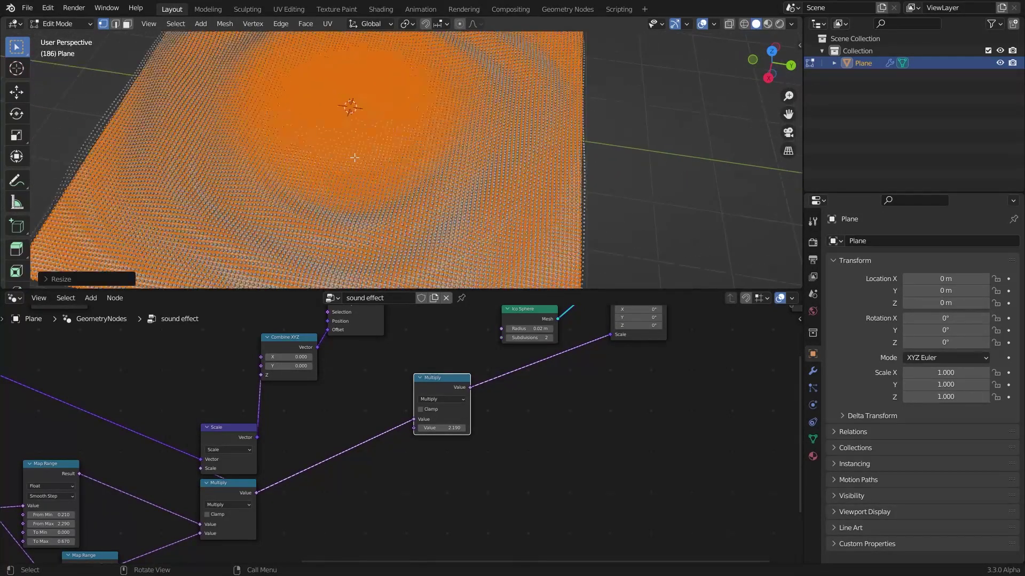
pyautogui.press('3')
pyautogui.moveTo(367, 183); pyautogui.dragTo(362, 127, button='middle')
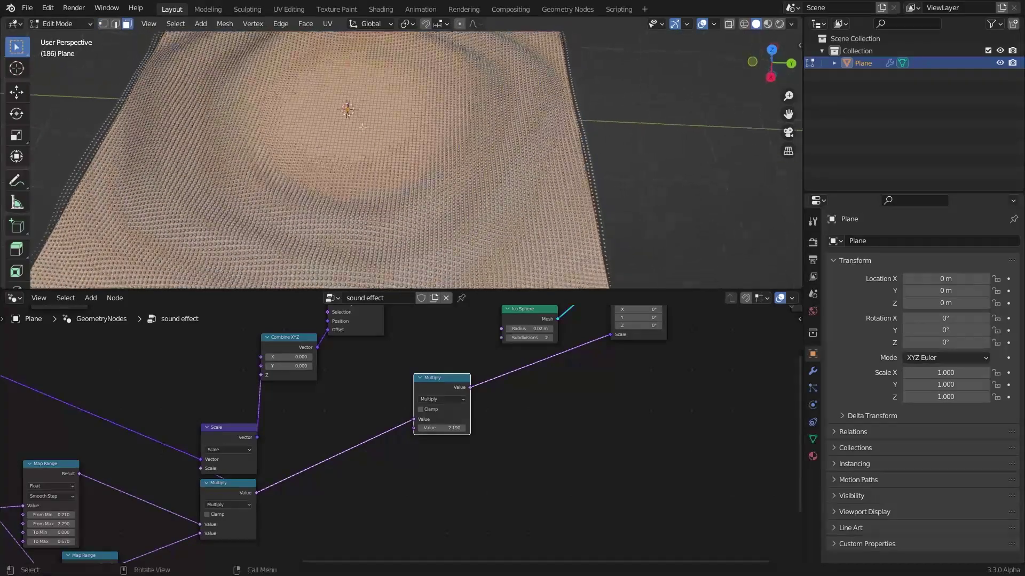
pyautogui.scroll(-6, 306, 147)
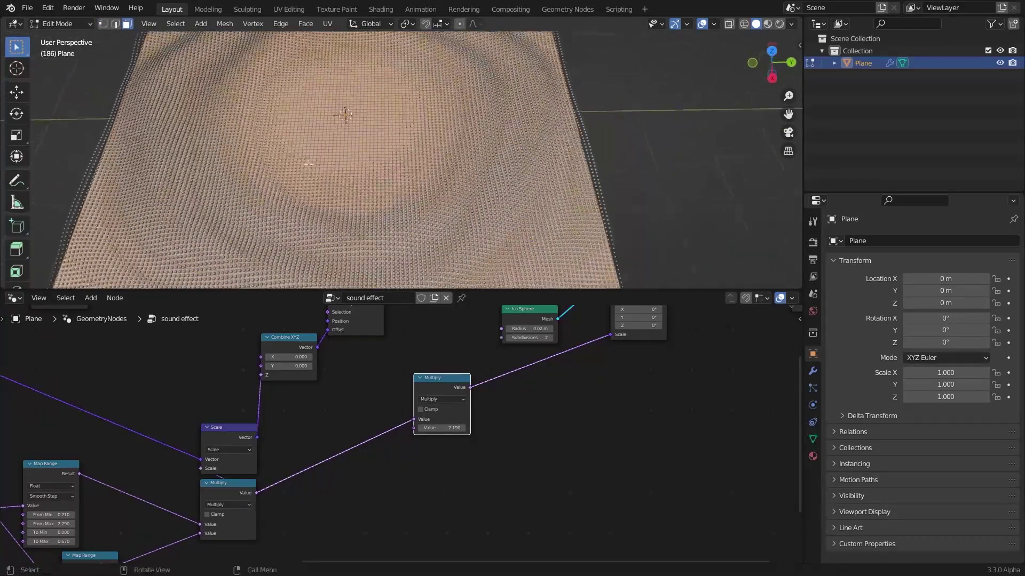
pyautogui.press('Tab')
pyautogui.hotkey('alt', 'a')
# Step: Set From Min of the lower Map Range fed by Geometry Proximity to about 4.4
pyautogui.moveTo(545, 168); pyautogui.dragTo(590, 149, button='middle')
pyautogui.moveTo(159, 519); pyautogui.dragTo(481, 394, button='middle')
pyautogui.scroll(4, 374, 416)
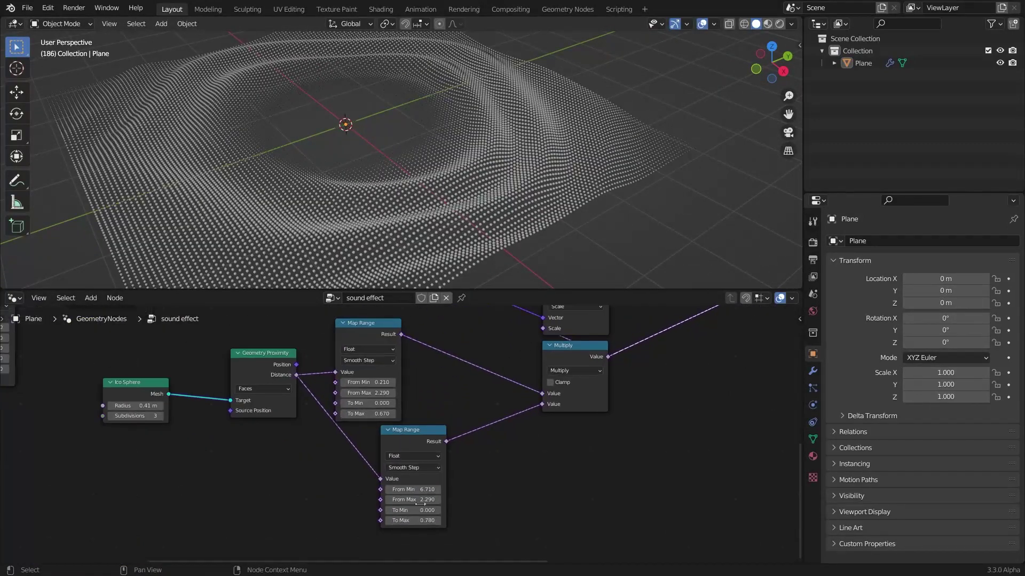
pyautogui.keyDown('shift'); pyautogui.moveTo(419, 499); pyautogui.dragTo(396, 498); pyautogui.keyUp('shift')
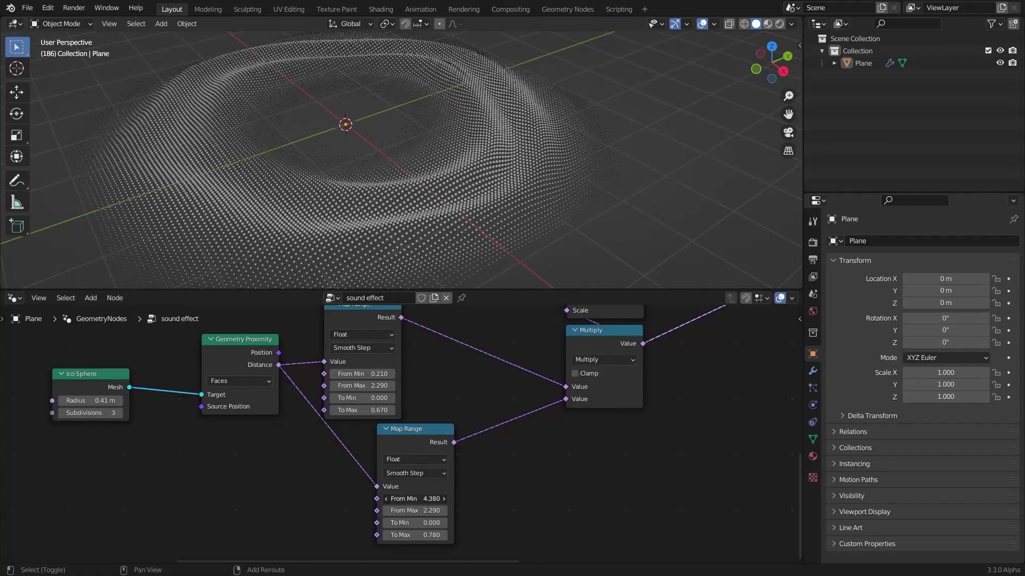
# Step: Try scaling the plane's mesh up slightly in Edit Mode, then inspect the sphere ring in Object Mode
pyautogui.press('Tab')
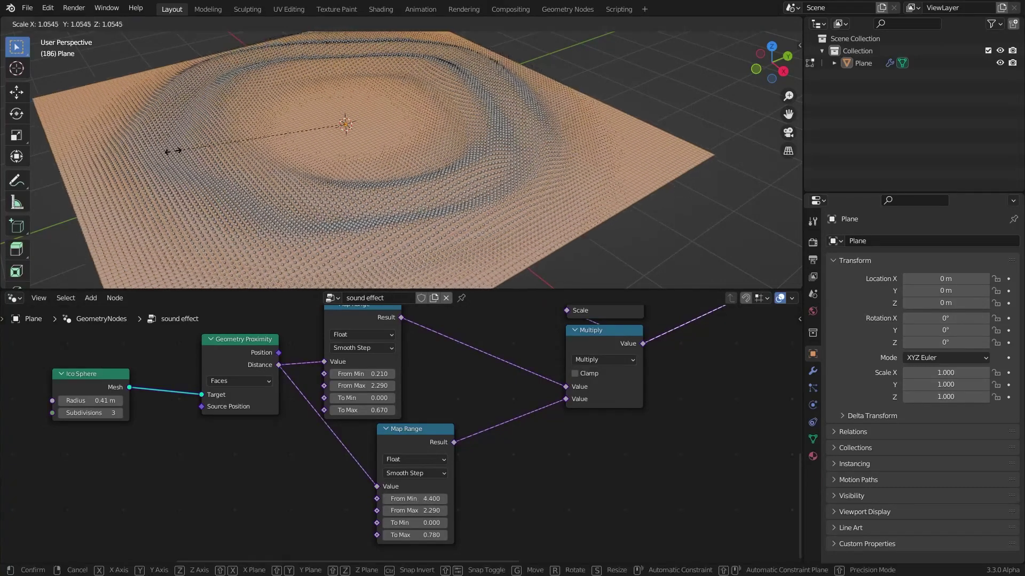
pyautogui.press('Tab')
pyautogui.moveTo(402, 155); pyautogui.dragTo(561, 191, button='middle')
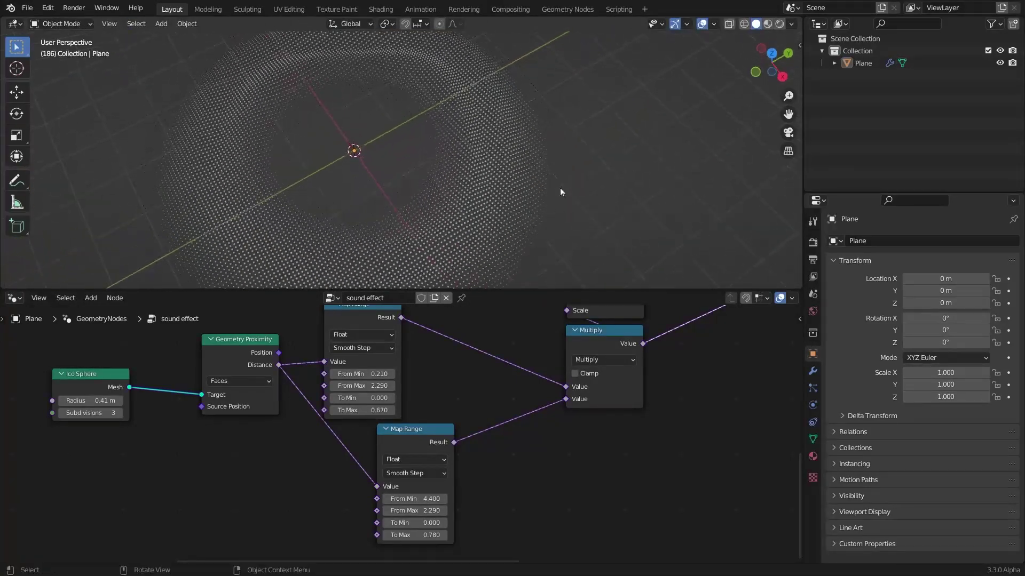
pyautogui.moveTo(670, 167); pyautogui.dragTo(661, 90, button='middle')
# Step: Adjust the Wave Texture's distortion and play the animation briefly to check the waves
pyautogui.scroll(2, 533, 176)
pyautogui.scroll(-1, 224, 342)
pyautogui.moveTo(53, 326); pyautogui.dragTo(401, 447, button='middle')
pyautogui.scroll(1, 400, 446)
pyautogui.moveTo(315, 452); pyautogui.dragTo(347, 452)
pyautogui.scroll(-3, 383, 248)
pyautogui.moveTo(383, 248); pyautogui.dragTo(258, 213, button='middle')
pyautogui.scroll(4, 333, 251)
pyautogui.press('space')
pyautogui.press('space')
# Step: Set the value of the Multiply node feeding the instance Scale to 3.650
pyautogui.scroll(-4, 499, 388)
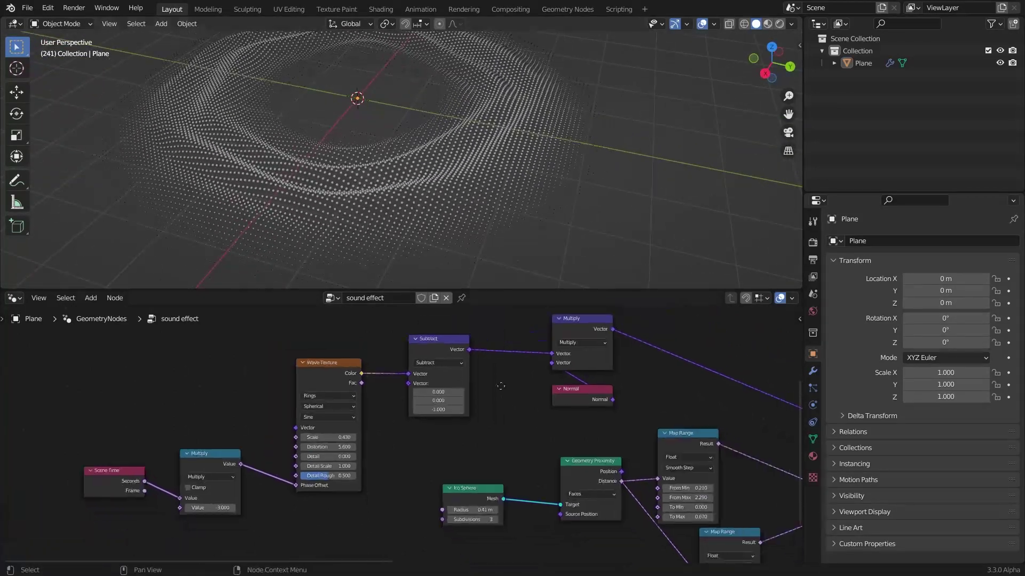
pyautogui.moveTo(499, 389); pyautogui.dragTo(388, 490, button='middle')
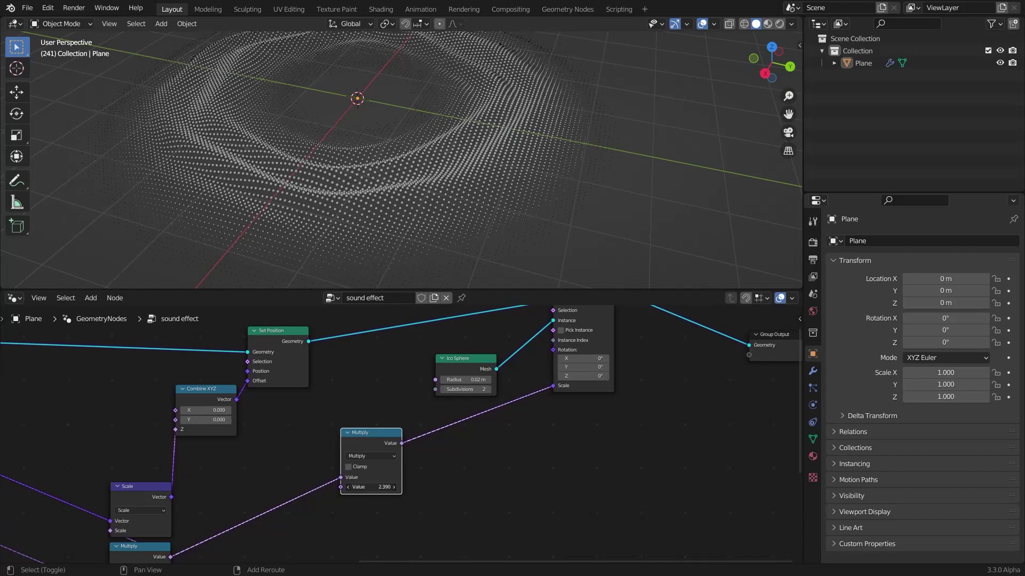
pyautogui.moveTo(371, 487); pyautogui.dragTo(406, 487)
pyautogui.scroll(-2, 353, 440)
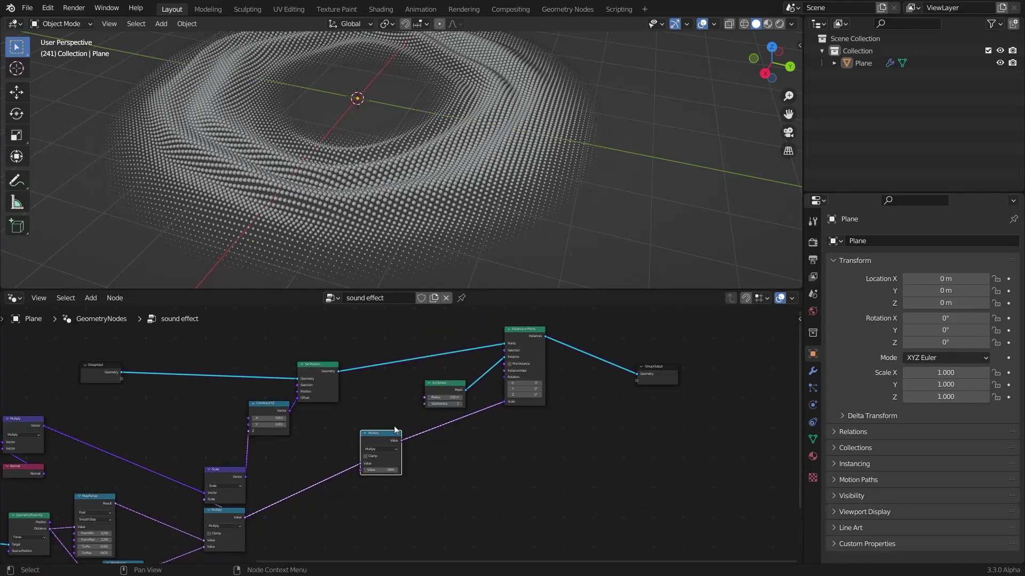
pyautogui.scroll(-3, 402, 242)
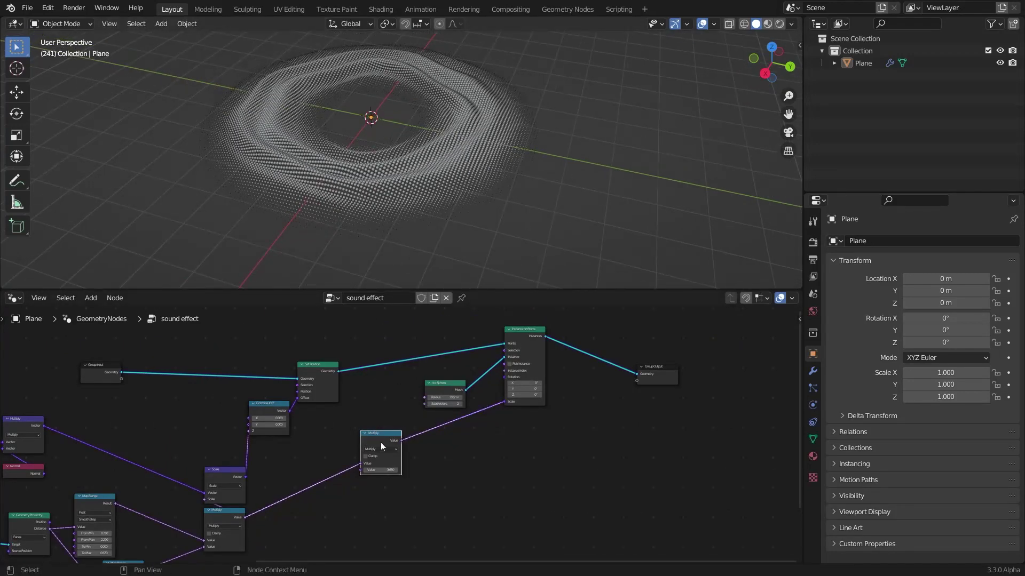
# Step: Duplicate the Multiply node onto the instance Scale link and connect the Wave Texture's Fac output to the duplicate's second value
pyautogui.hotkey('shift', 'd')
pyautogui.click(422, 441)
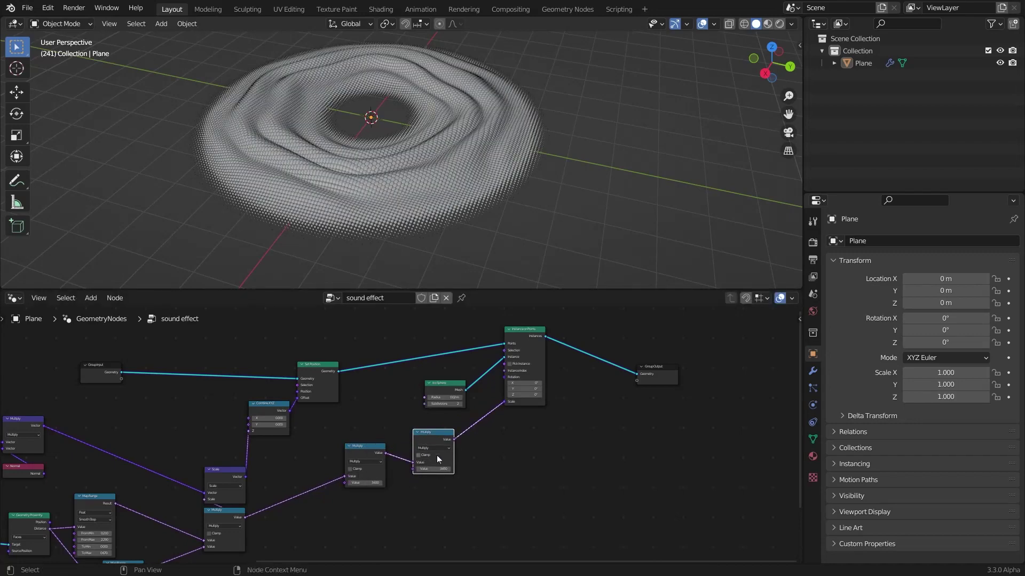
pyautogui.moveTo(18, 459); pyautogui.dragTo(171, 469, button='middle')
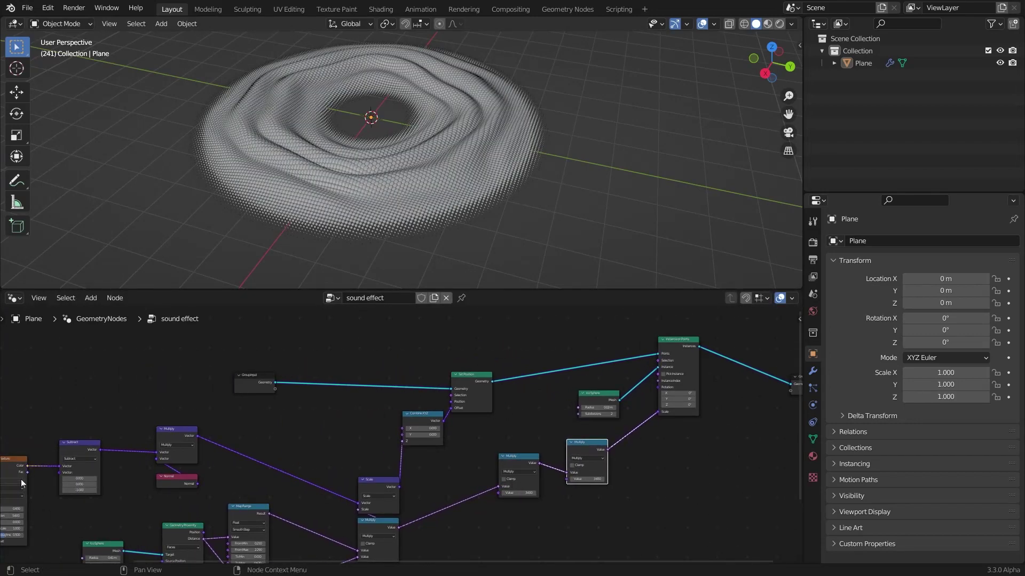
pyautogui.moveTo(20, 480); pyautogui.dragTo(127, 462, button='middle')
pyautogui.moveTo(123, 465); pyautogui.dragTo(668, 472)
pyautogui.scroll(5, 491, 235)
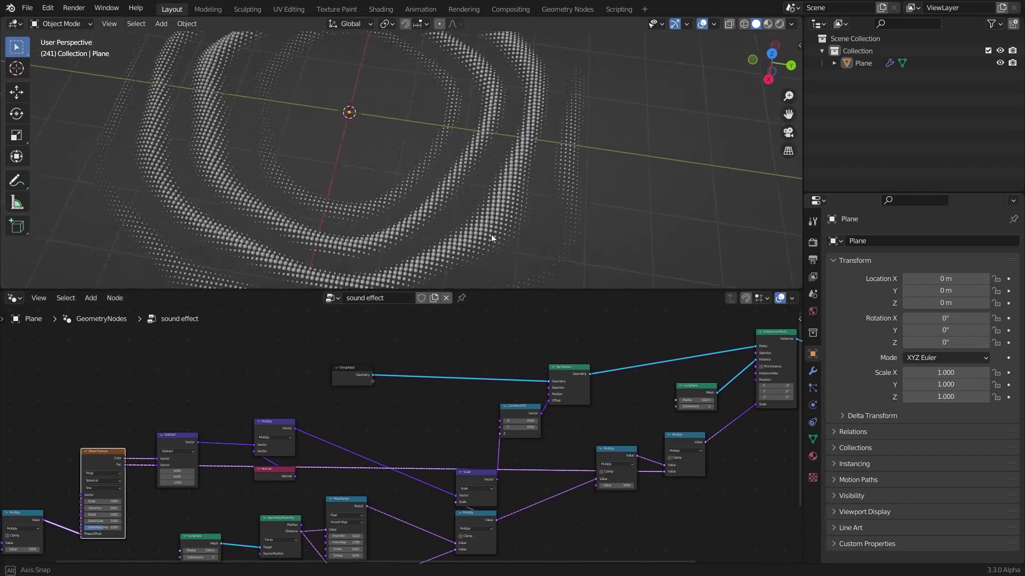
pyautogui.scroll(-5, 526, 151)
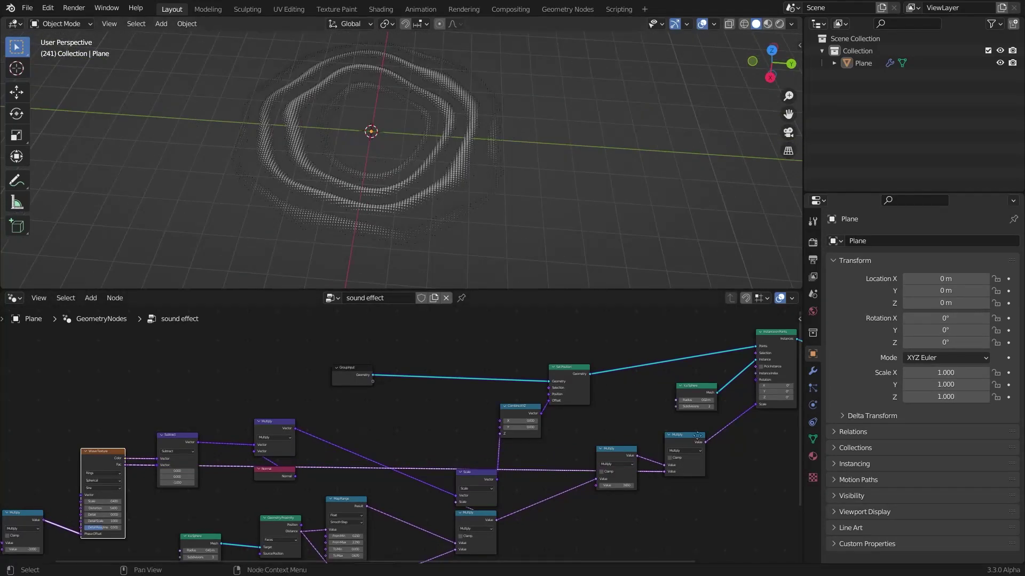
# Step: Move the last Multiply node aside and insert a Map Range node on the link from the Wave Texture's Fac
pyautogui.moveTo(696, 436); pyautogui.dragTo(475, 376, button='middle')
pyautogui.scroll(2, 477, 377)
pyautogui.moveTo(477, 377); pyautogui.dragTo(576, 440)
pyautogui.moveTo(514, 414); pyautogui.dragTo(473, 347, button='middle')
pyautogui.scroll(1, 472, 348)
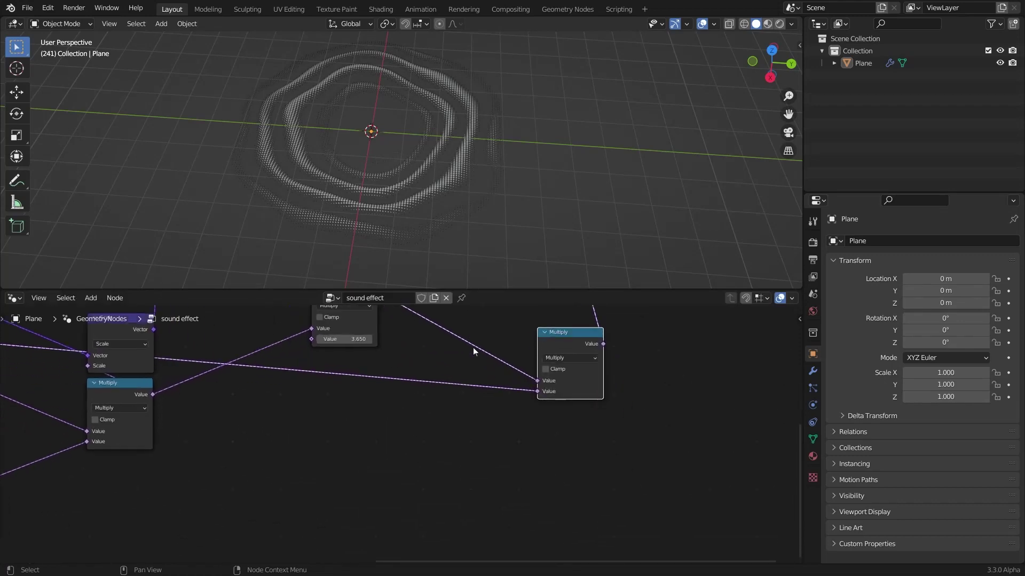
pyautogui.scroll(1, 473, 347)
pyautogui.hotkey('shift', 'a')
pyautogui.click(451, 322)
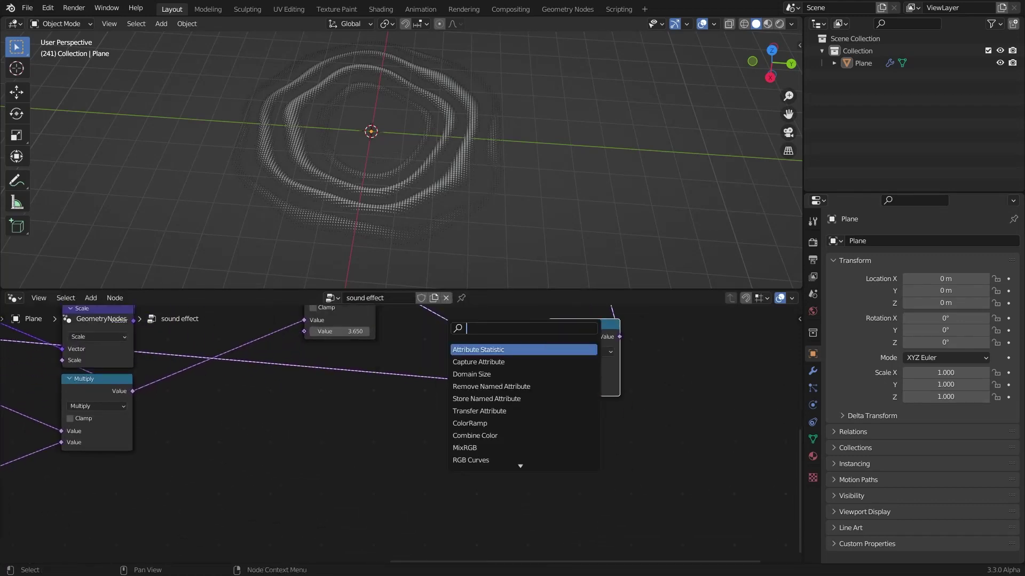
pyautogui.press('Return')
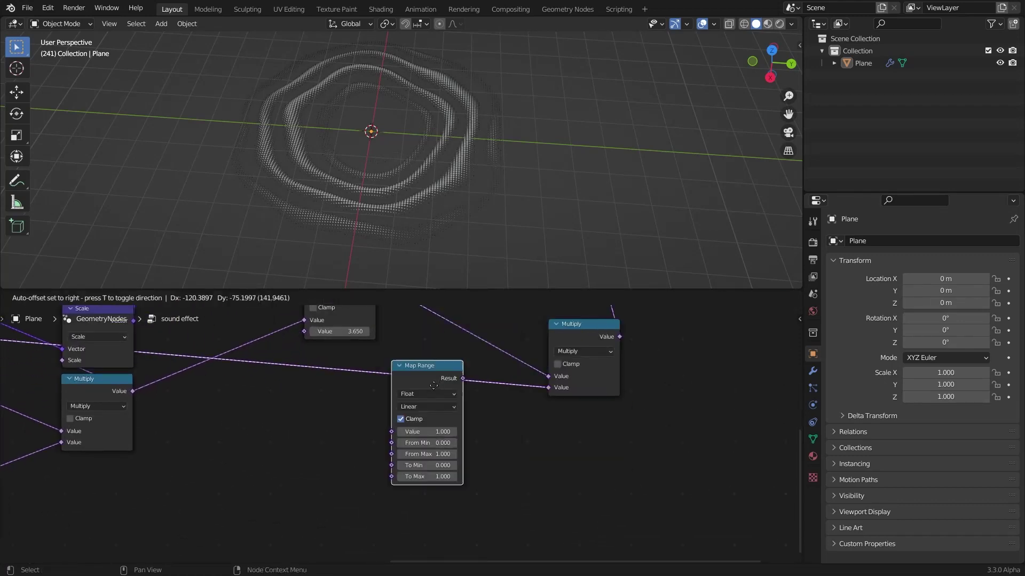
pyautogui.click(451, 374)
pyautogui.scroll(-3, 354, 406)
pyautogui.scroll(-2, 25, 379)
pyautogui.moveTo(29, 385); pyautogui.dragTo(46, 393, button='middle')
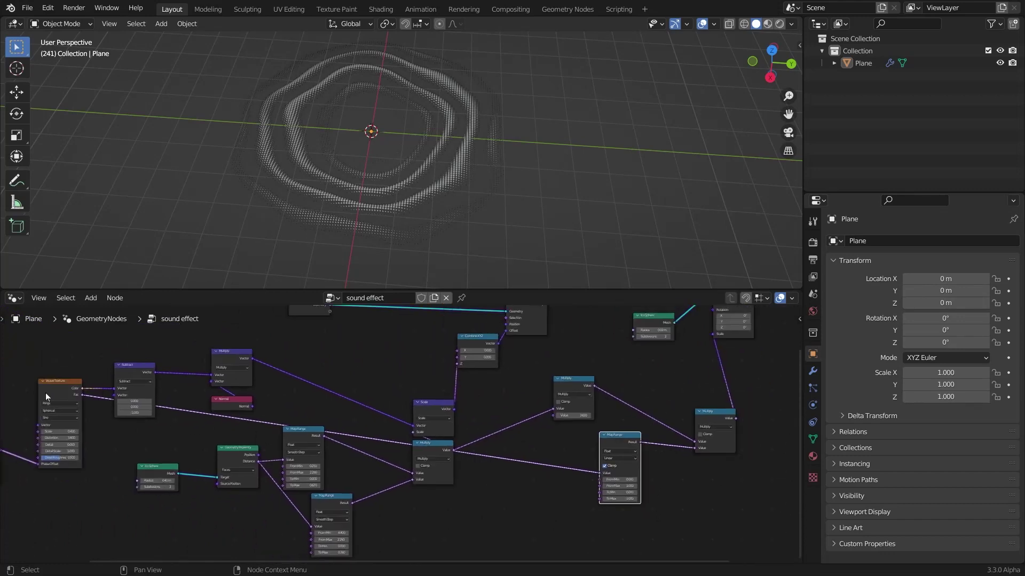
# Step: Reposition the new Map Range node slightly and set its From Min to -0.530
pyautogui.moveTo(696, 442); pyautogui.dragTo(542, 410, button='middle')
pyautogui.scroll(3, 528, 409)
pyautogui.moveTo(484, 407); pyautogui.dragTo(480, 413)
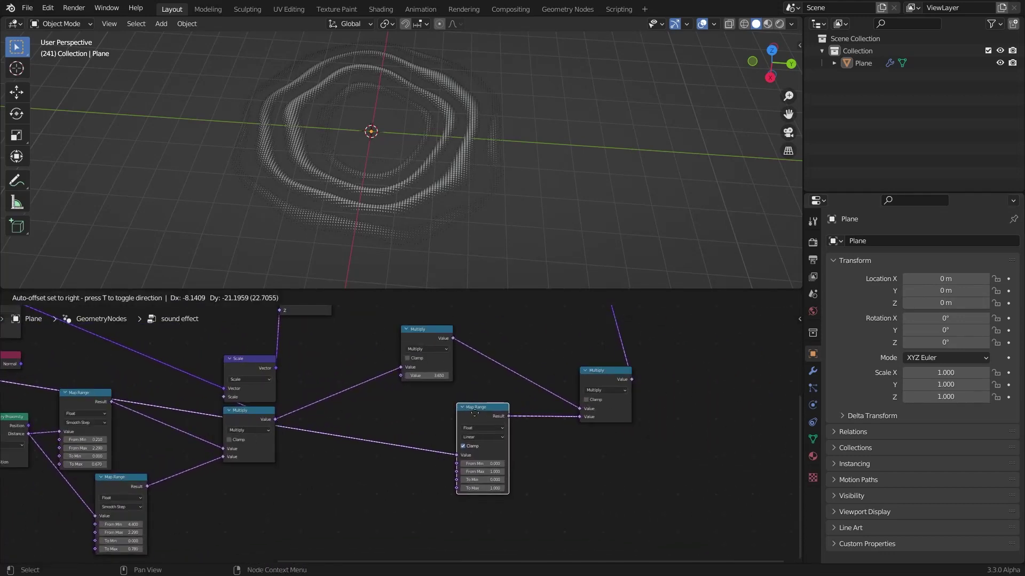
pyautogui.scroll(2, 486, 460)
pyautogui.scroll(1, 486, 468)
pyautogui.moveTo(479, 469); pyautogui.dragTo(462, 463, button='middle')
pyautogui.scroll(1, 460, 464)
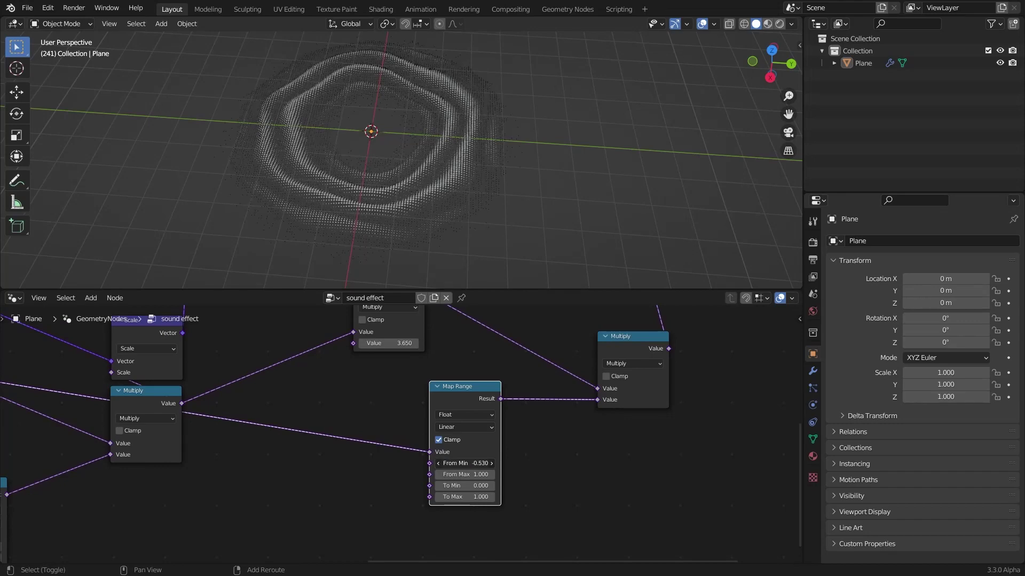
pyautogui.moveTo(447, 227); pyautogui.dragTo(459, 194, button='middle')
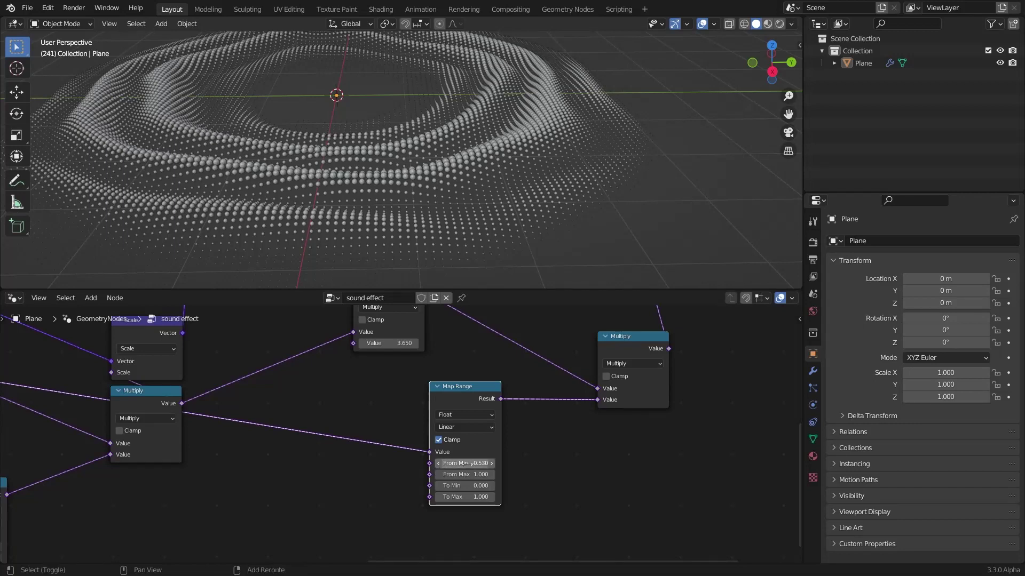
# Step: Set the new Map Range's To Min to 0.2 and To Max to 1.3
pyautogui.moveTo(405, 470); pyautogui.dragTo(388, 443, button='middle')
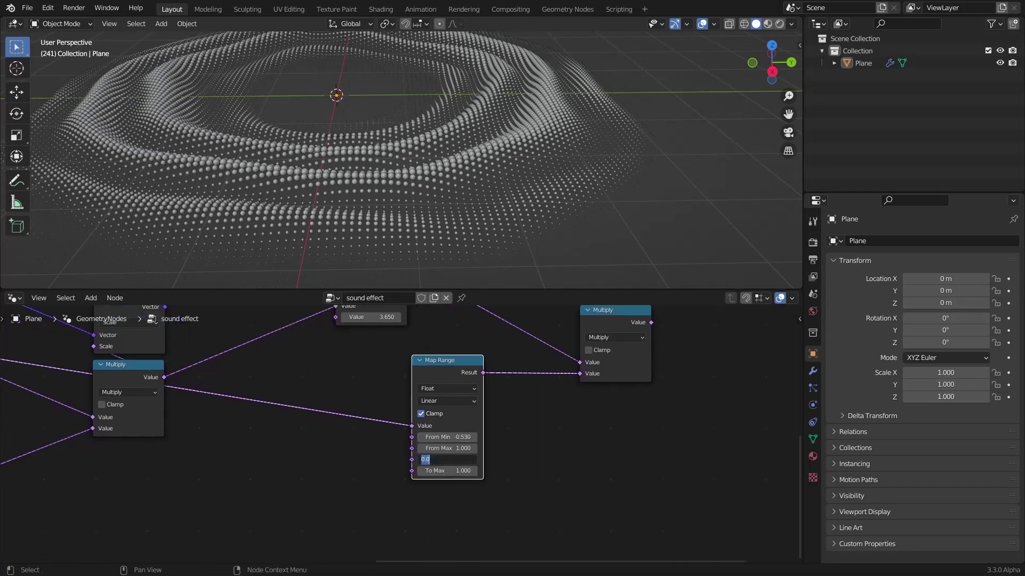
pyautogui.click(438, 459)
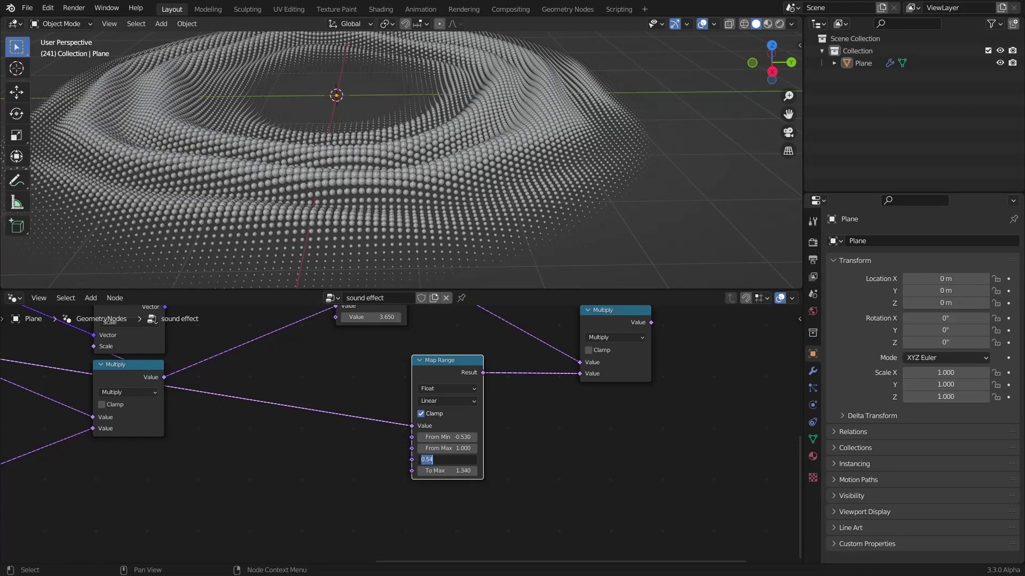
pyautogui.write('0.2')
pyautogui.press('Return')
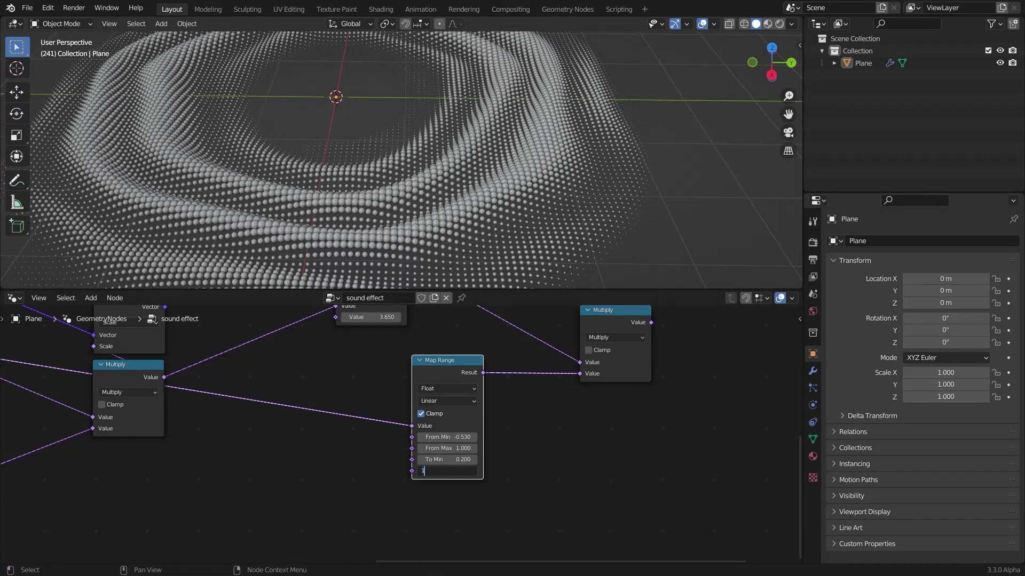
# Step: Play the animation and examine the sphere waves from another angle, along with the Wave Texture part of the node tree
pyautogui.moveTo(466, 116); pyautogui.dragTo(415, 119, button='middle')
pyautogui.press('space')
pyautogui.scroll(-1, 413, 155)
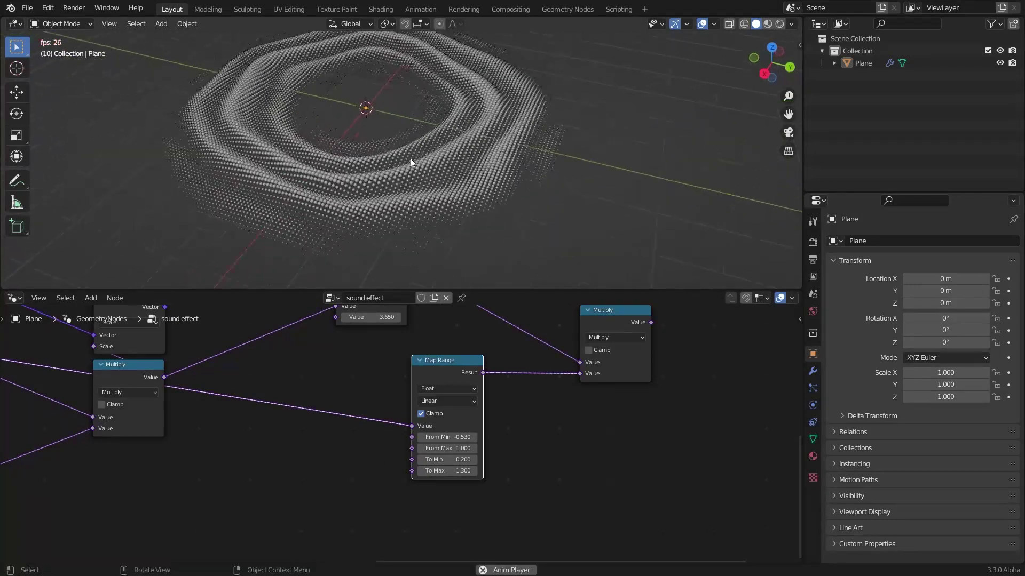
pyautogui.moveTo(410, 159); pyautogui.dragTo(389, 161, button='middle')
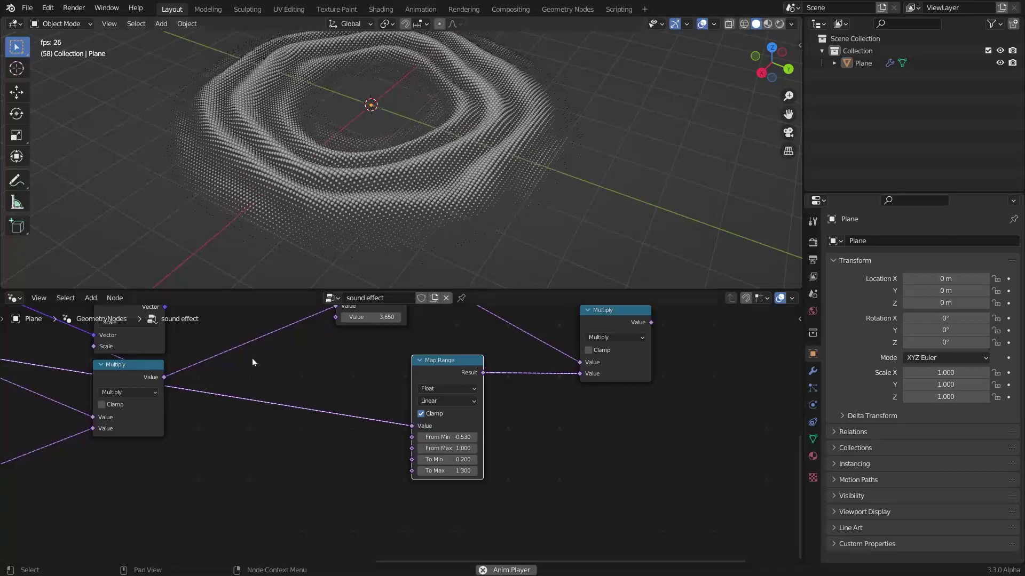
pyautogui.scroll(-3, 252, 358)
pyautogui.moveTo(252, 358); pyautogui.dragTo(521, 429, button='middle')
pyautogui.moveTo(214, 359); pyautogui.dragTo(471, 457, button='middle')
pyautogui.moveTo(161, 456); pyautogui.dragTo(319, 397, button='middle')
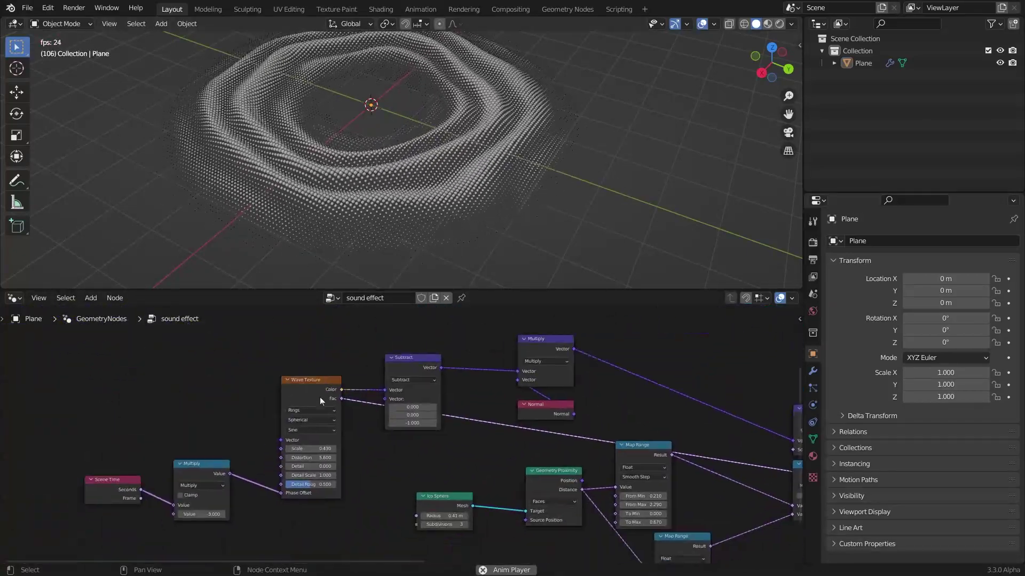
# Step: Set the Wave Texture's Distortion to 4.480 and check the sphere waves from a lower, closer angle
pyautogui.scroll(1, 310, 427)
pyautogui.moveTo(303, 459); pyautogui.dragTo(283, 460)
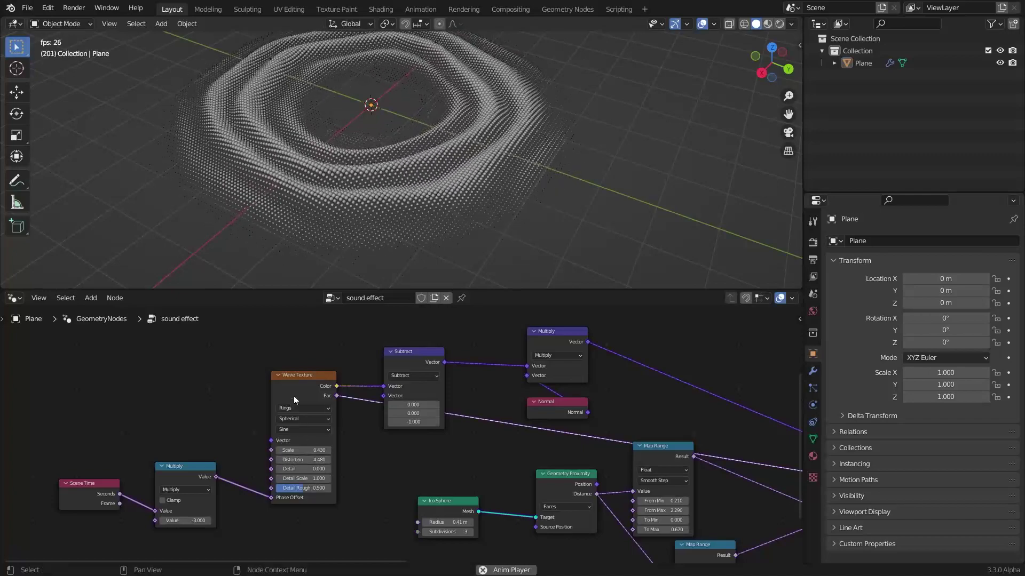
pyautogui.moveTo(398, 154)
pyautogui.mouseDown(button='middle')
pyautogui.moveTo(382, 220)
pyautogui.moveTo(383, 198)
pyautogui.moveTo(399, 216)
pyautogui.moveTo(404, 164)
pyautogui.mouseUp(button='middle')
pyautogui.scroll(2, 404, 164)
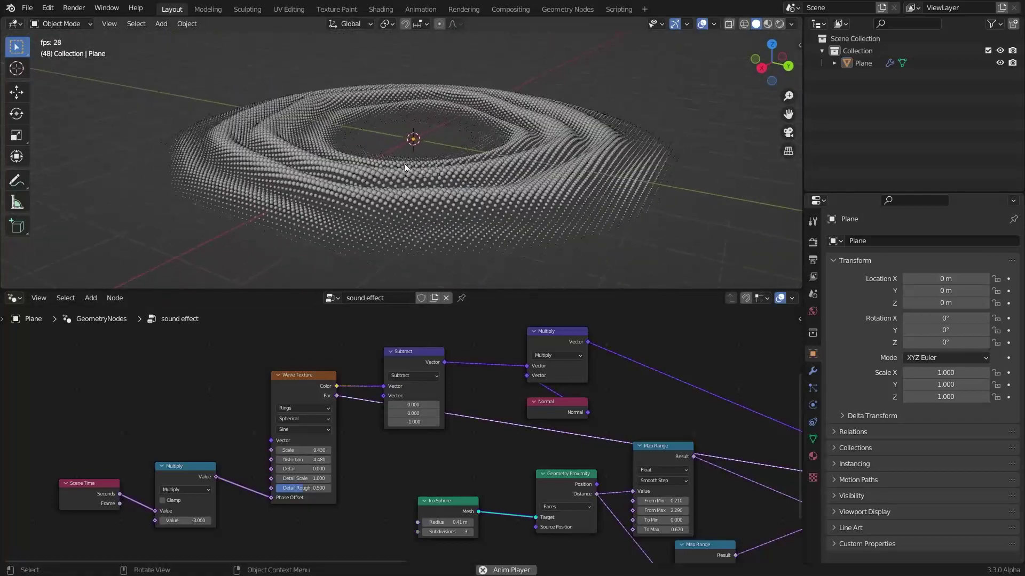
# Step: Move the Group Output node farther away from Instance on Points to make room for another node
pyautogui.scroll(-2, 657, 402)
pyautogui.moveTo(658, 404); pyautogui.dragTo(60, 457, button='middle')
pyautogui.scroll(1, 80, 470)
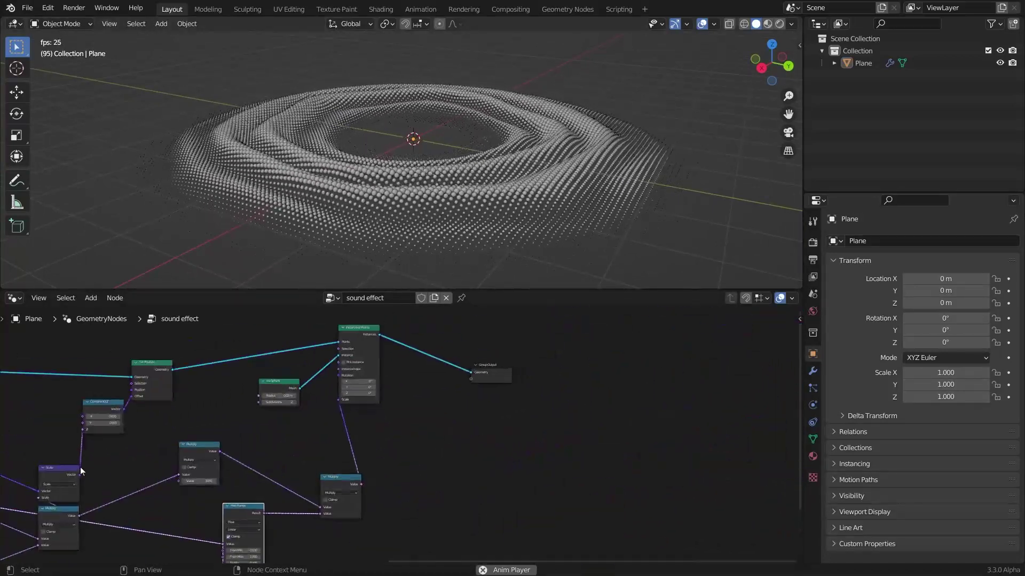
pyautogui.moveTo(406, 396); pyautogui.dragTo(326, 456, button='middle')
pyautogui.scroll(1, 373, 427)
pyautogui.moveTo(417, 427); pyautogui.dragTo(511, 406)
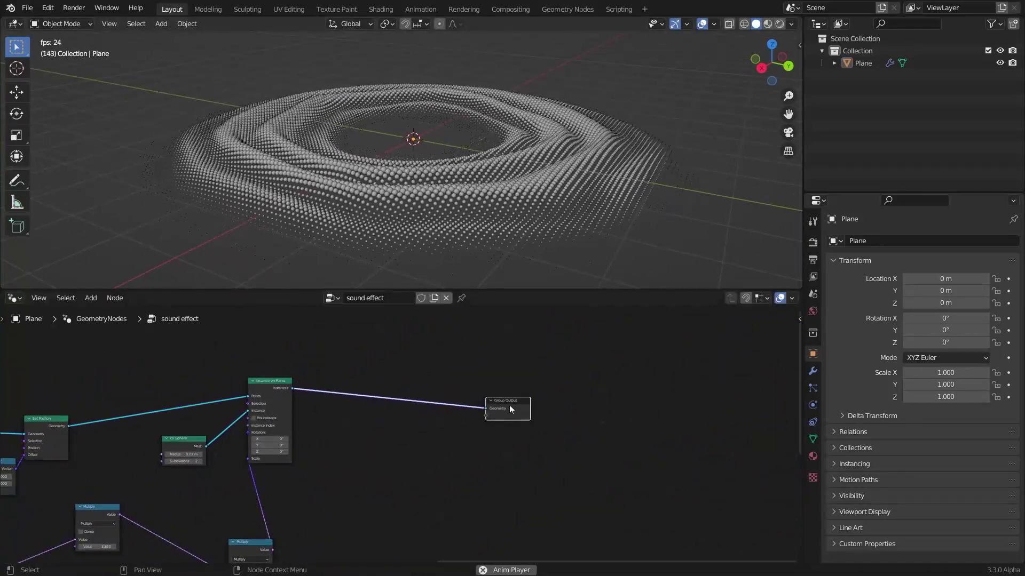
# Step: Add a Set Material node and insert it on the link between Instance on Points and Group Output
pyautogui.hotkey('shift', 'a')
pyautogui.click(378, 323)
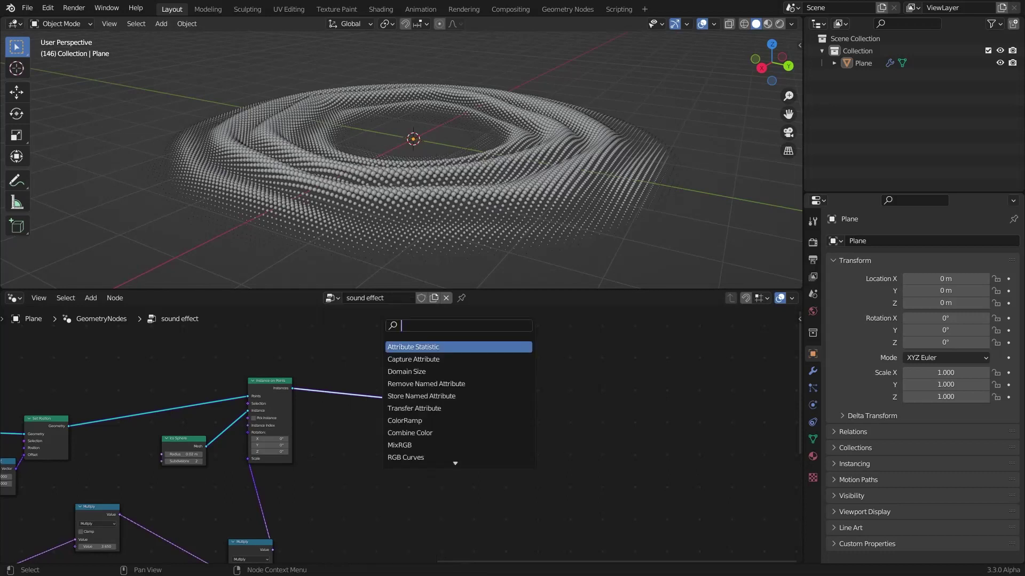
pyautogui.write('set')
pyautogui.press('Down')
pyautogui.press('Down')
pyautogui.press('Return')
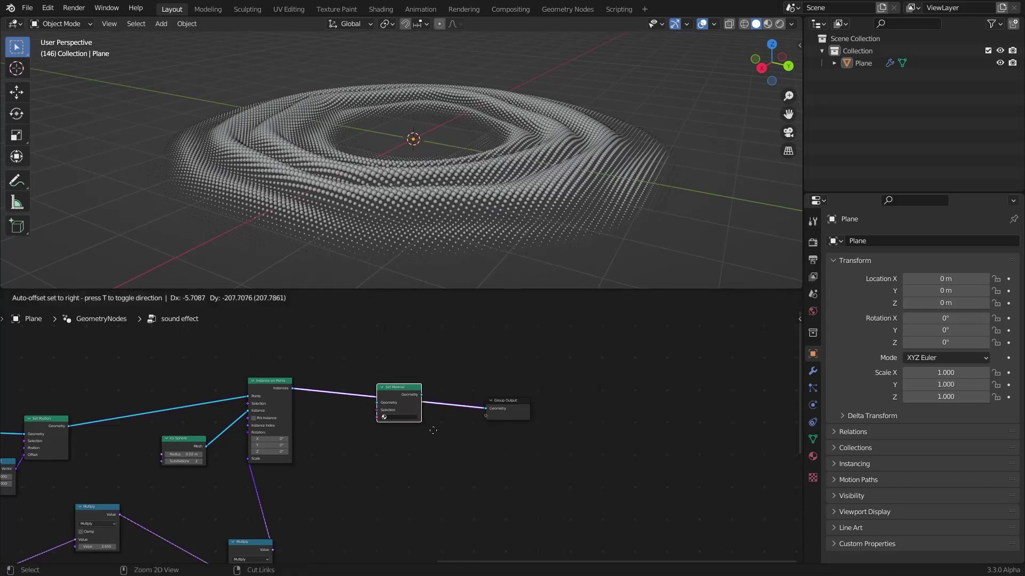
pyautogui.click(371, 420)
pyautogui.scroll(1, 372, 420)
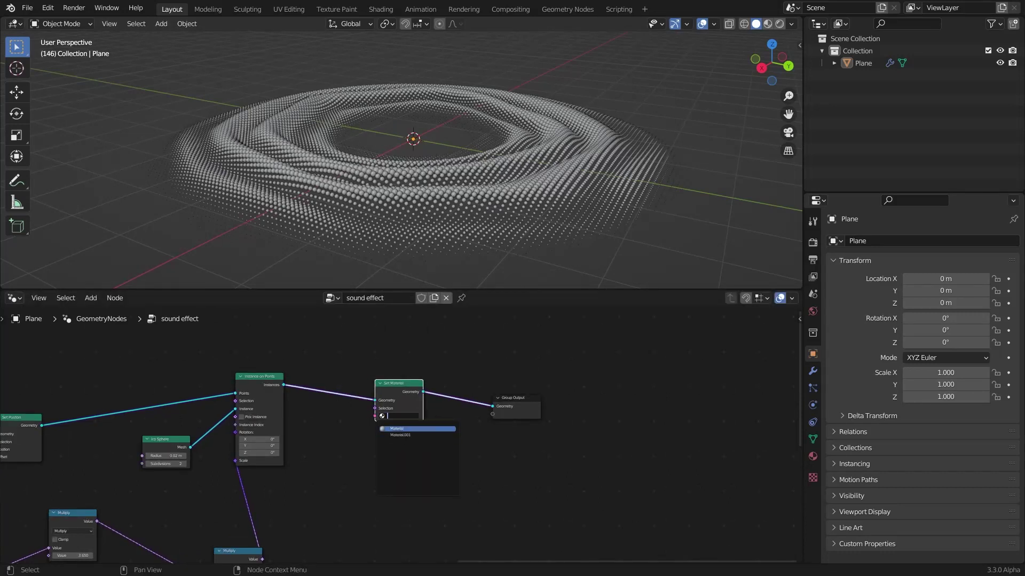